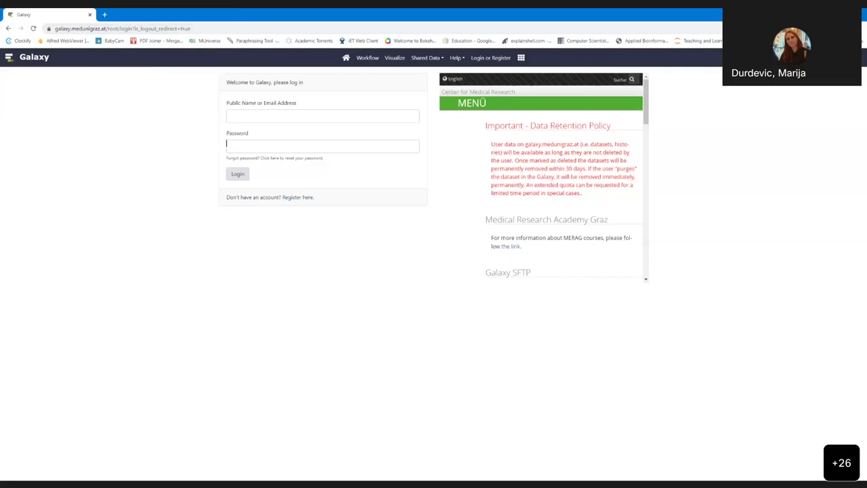
# Scroll through the welcome panel and highlight the contact telephone number
pyautogui.scroll(-3, 550, 145)
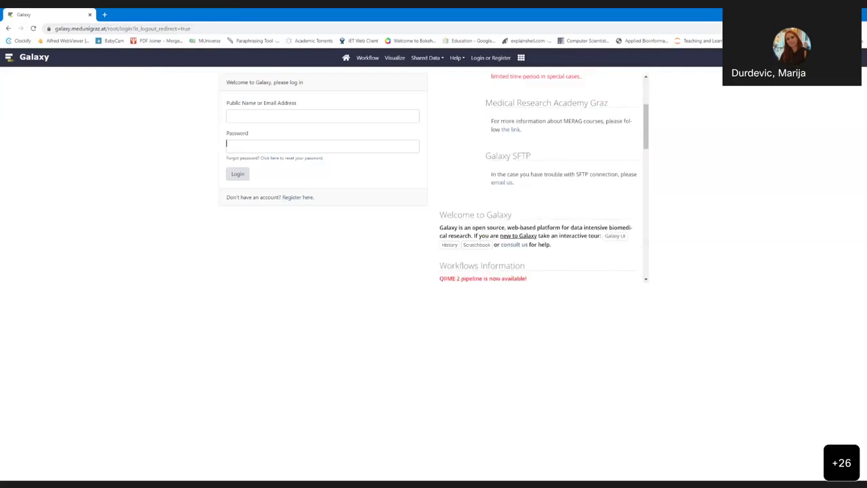
pyautogui.scroll(3, 550, 145)
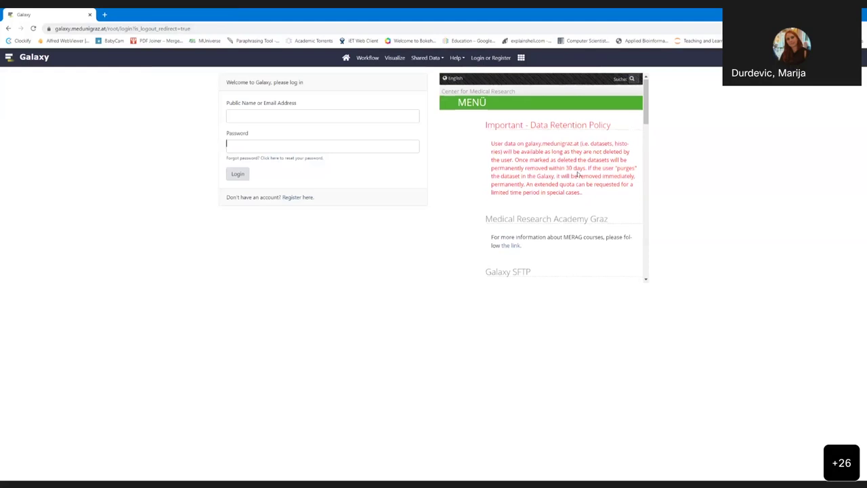
pyautogui.scroll(-2, 508, 183)
pyautogui.scroll(-3, 544, 195)
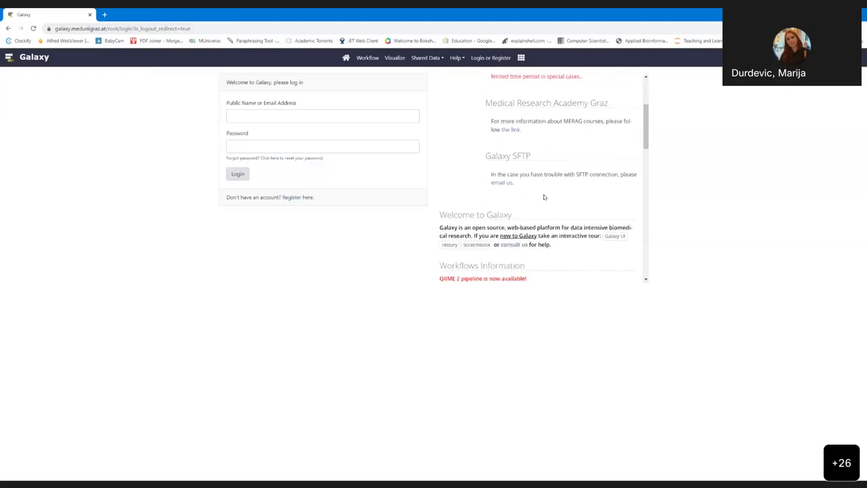
pyautogui.scroll(-10, 483, 183)
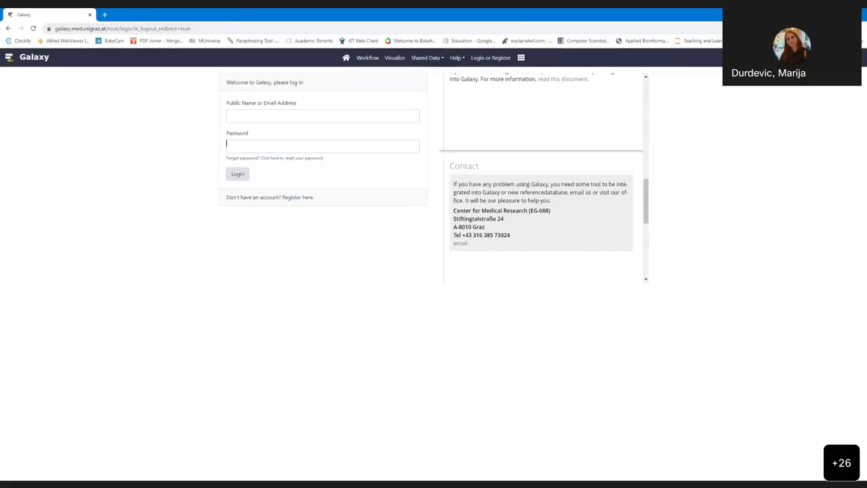
pyautogui.moveTo(462, 234); pyautogui.dragTo(529, 237)
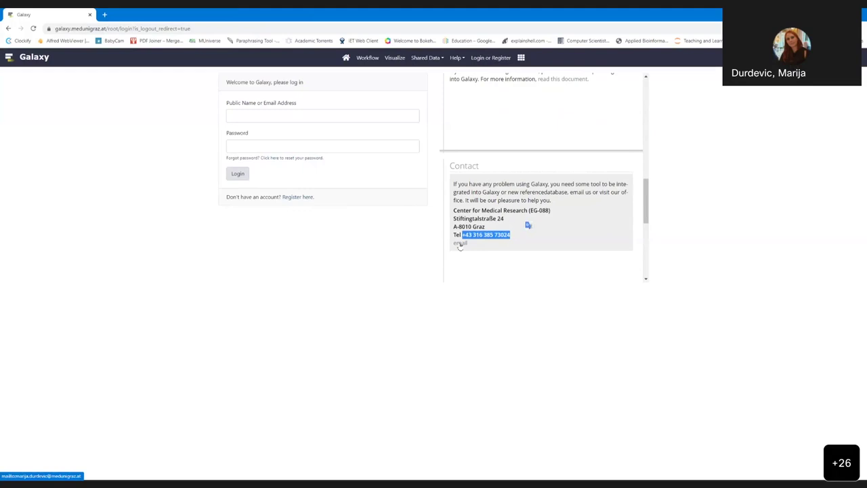
# Scroll down to the login form and bring up saved logins in the name-or-email field
pyautogui.scroll(-2, 517, 245)
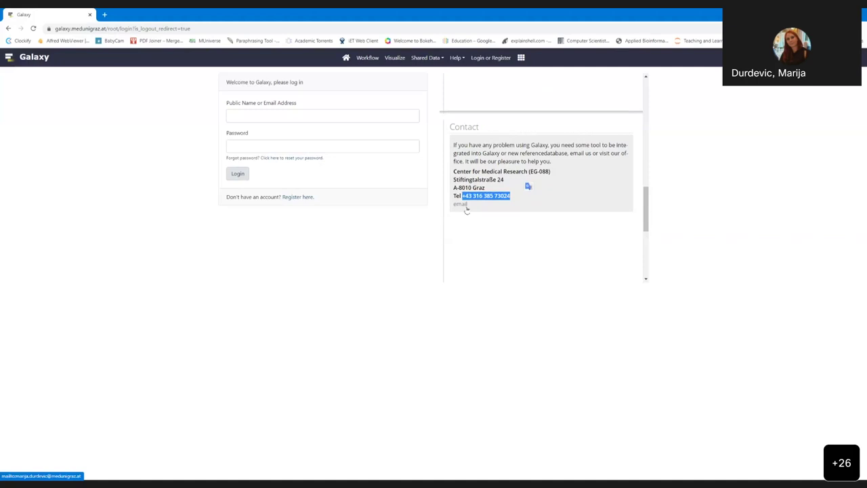
pyautogui.scroll(-2, 467, 210)
pyautogui.scroll(-2, 466, 210)
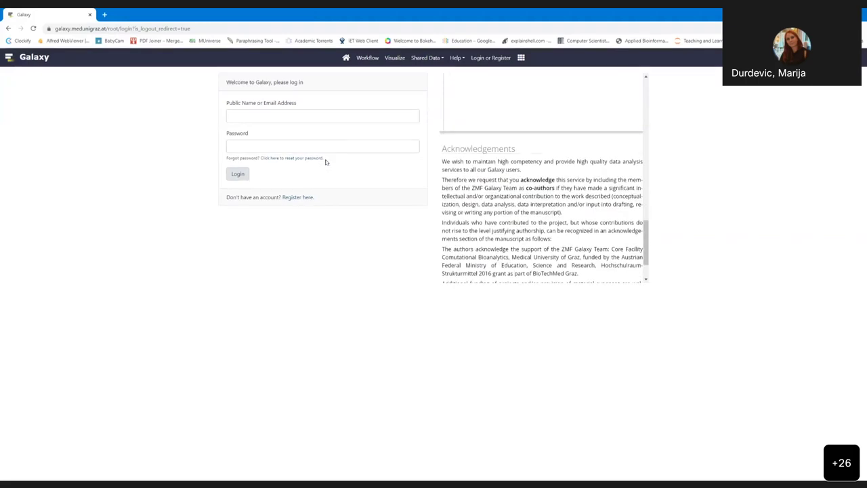
pyautogui.click(322, 116)
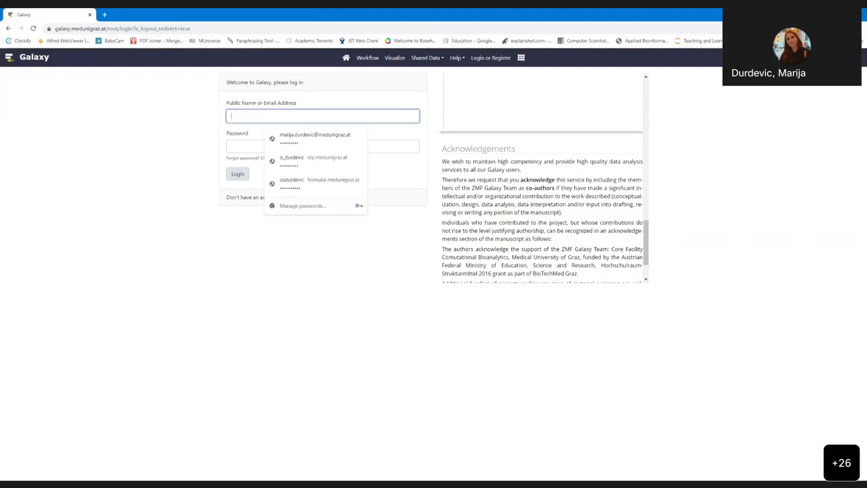
# Sign in with the first saved account, then go to the Admin area
pyautogui.click(315, 136)
pyautogui.moveTo(231, 116); pyautogui.dragTo(306, 116)
pyautogui.click(252, 146)
pyautogui.moveTo(252, 147); pyautogui.dragTo(230, 146)
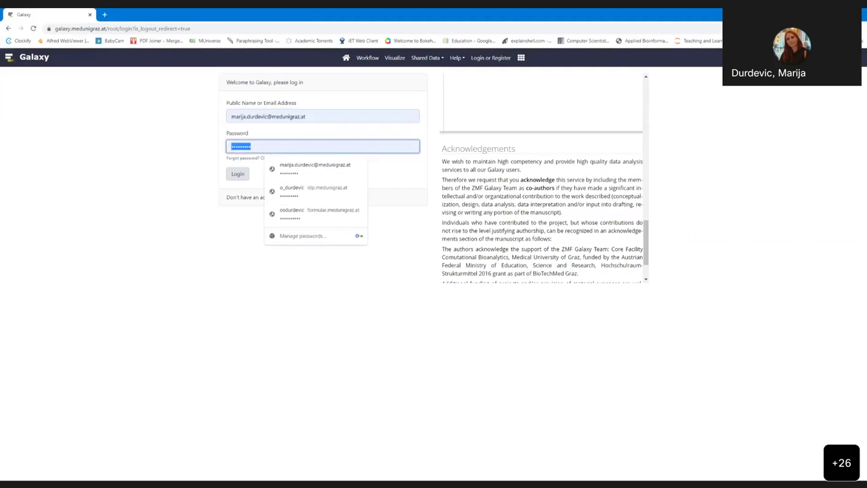
pyautogui.click(205, 143)
pyautogui.click(239, 175)
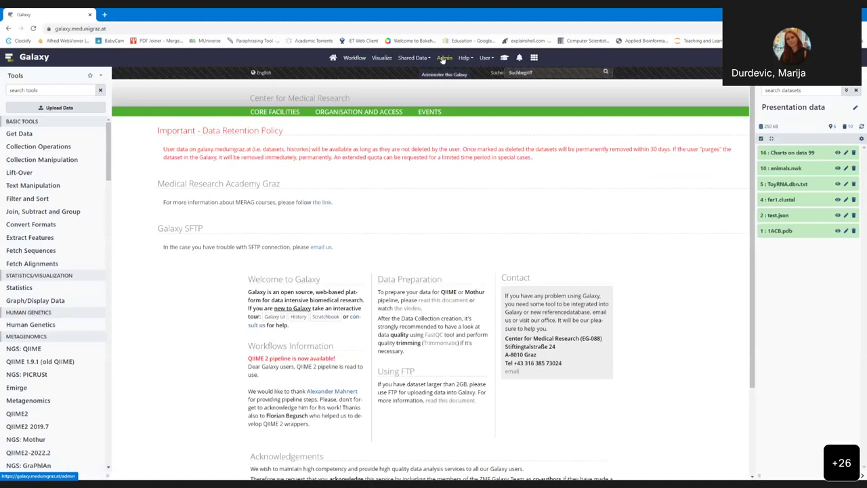
pyautogui.click(444, 58)
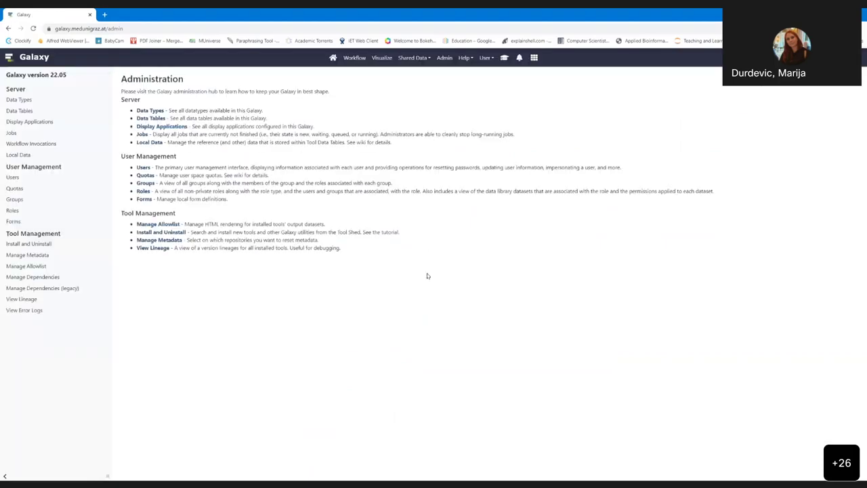
# Search the Admin user list for zmf and impersonate the first matching account
pyautogui.click(143, 168)
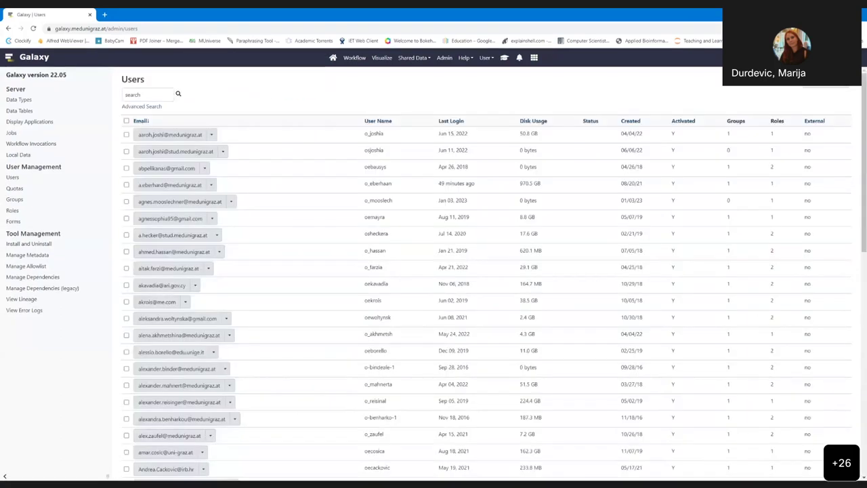
pyautogui.click(147, 94)
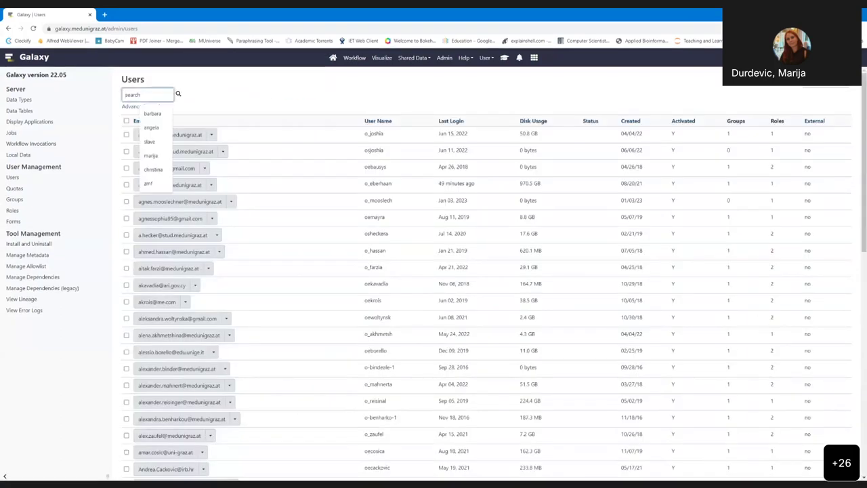
pyautogui.write('z')
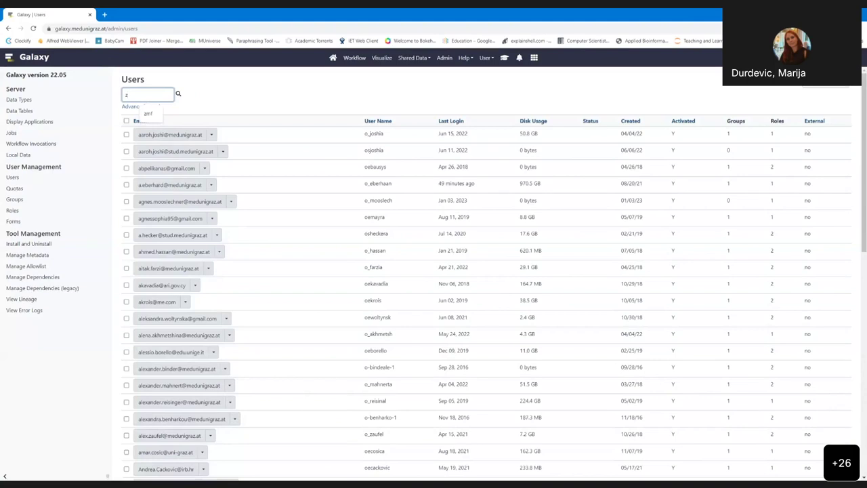
pyautogui.click(148, 114)
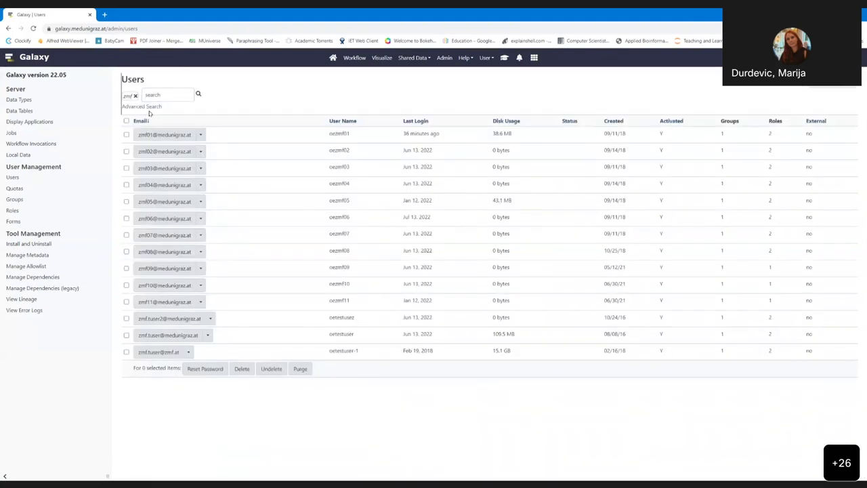
pyautogui.click(201, 135)
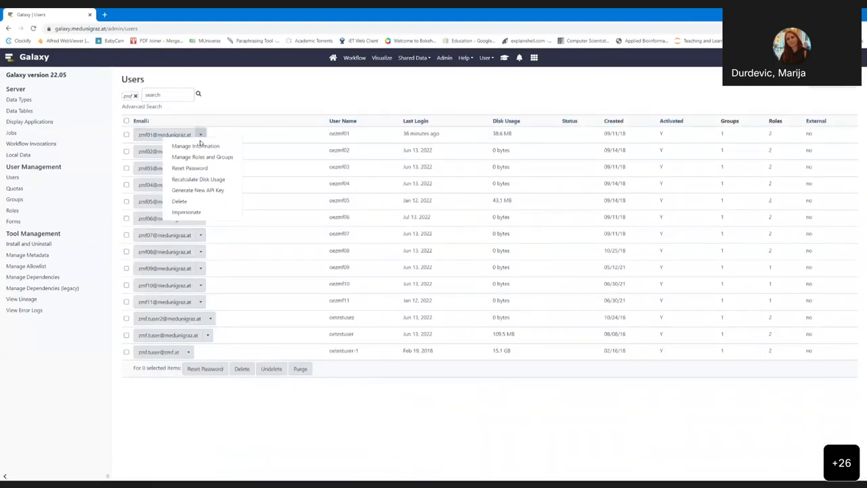
pyautogui.click(195, 212)
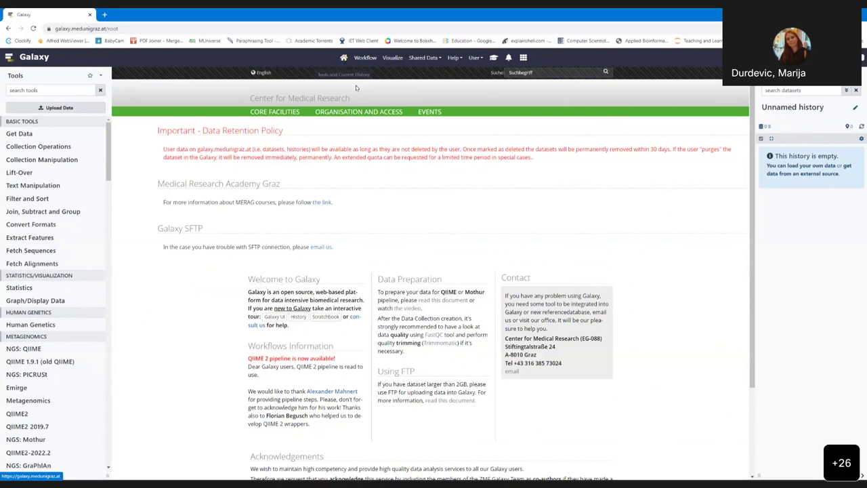
# Show the account's workflow list, then browse the Shared Data and Help menus
pyautogui.click(366, 58)
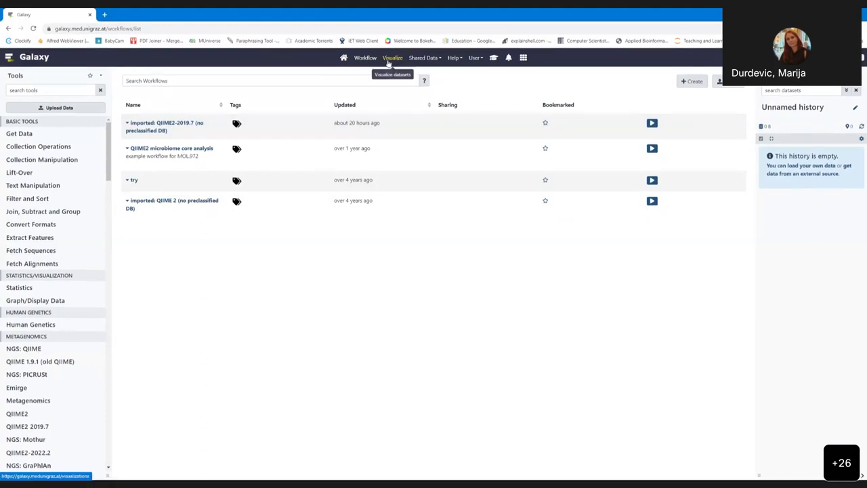
pyautogui.click(426, 60)
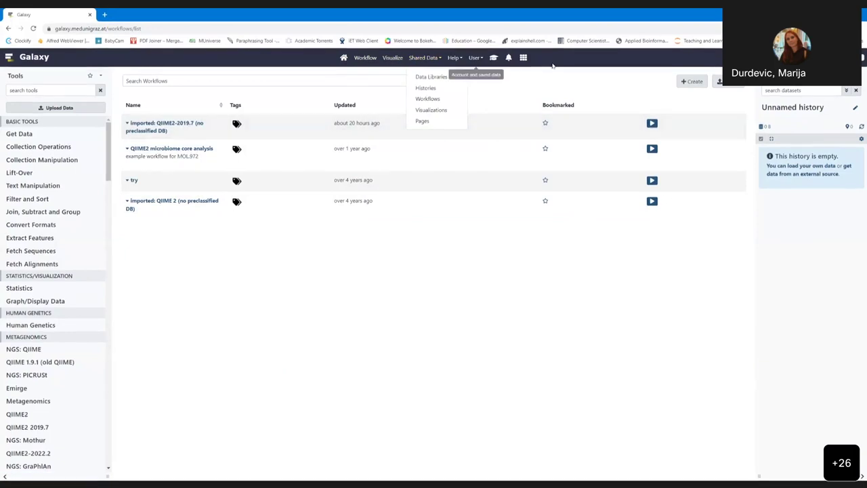
pyautogui.click(461, 59)
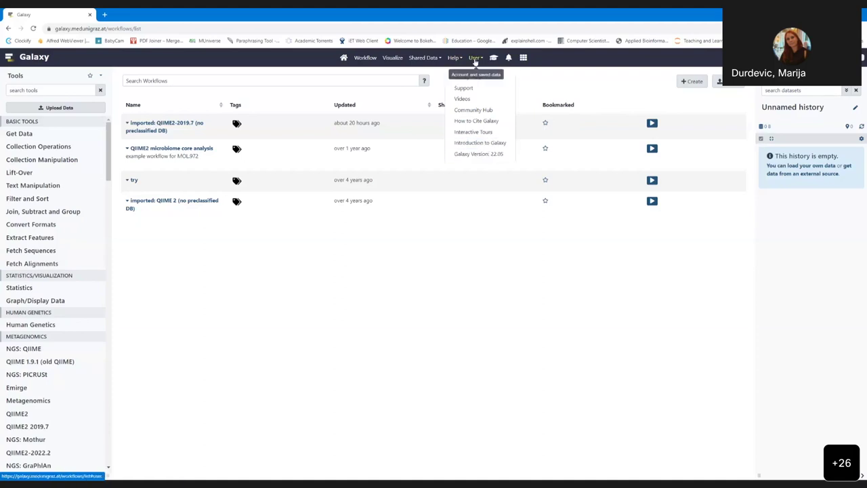
# Check the logged-in account in the User menu and toggle the Window Manager on
pyautogui.click(475, 57)
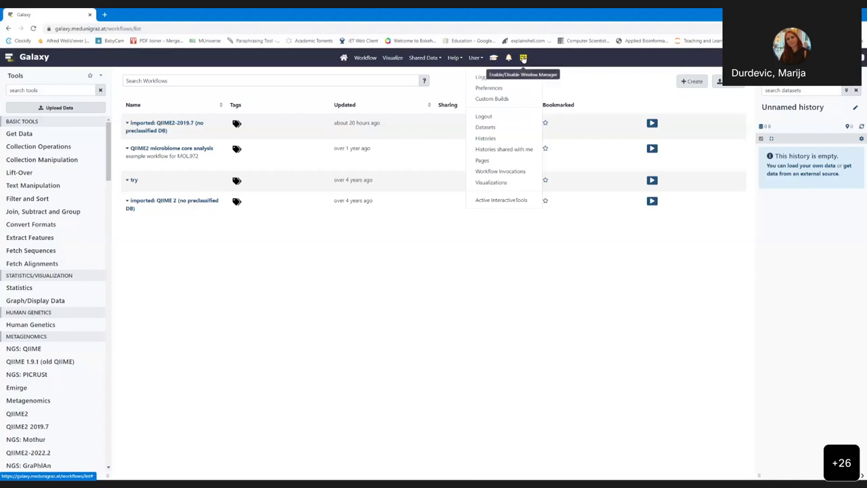
pyautogui.click(524, 59)
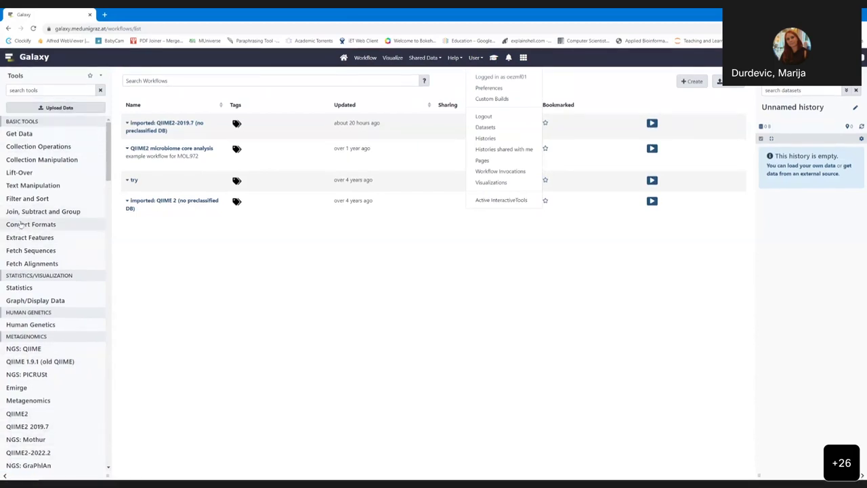
# Browse the Tools panel and expand the Statistics section
pyautogui.scroll(-10, 20, 226)
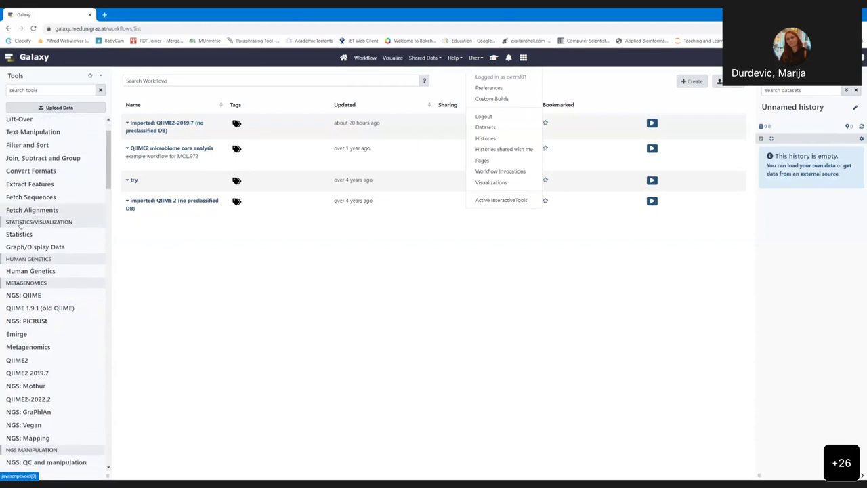
pyautogui.scroll(-10, 22, 223)
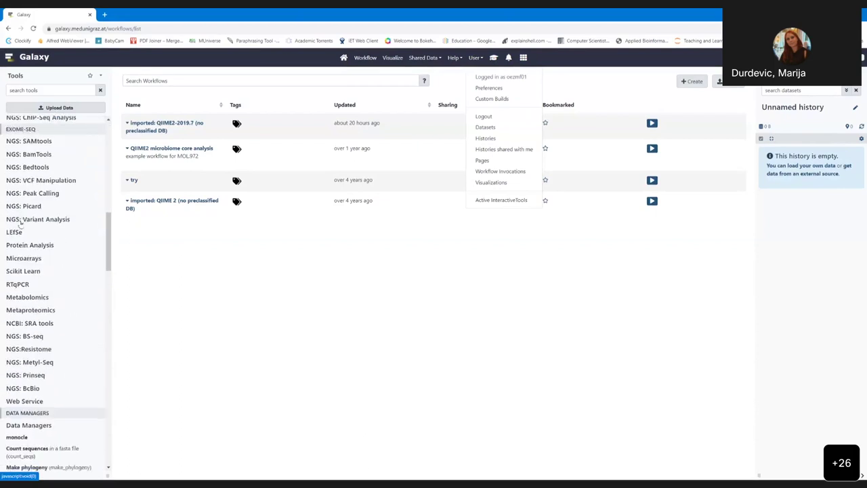
pyautogui.scroll(10, 20, 223)
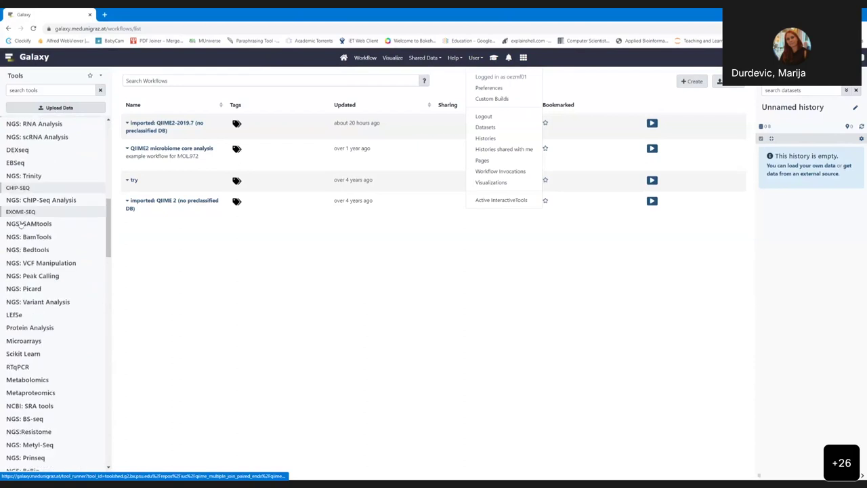
pyautogui.scroll(5, 24, 183)
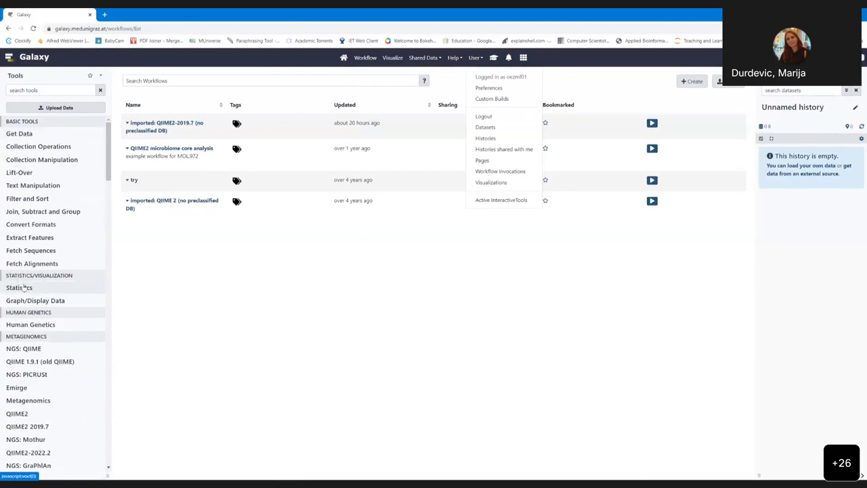
pyautogui.click(24, 288)
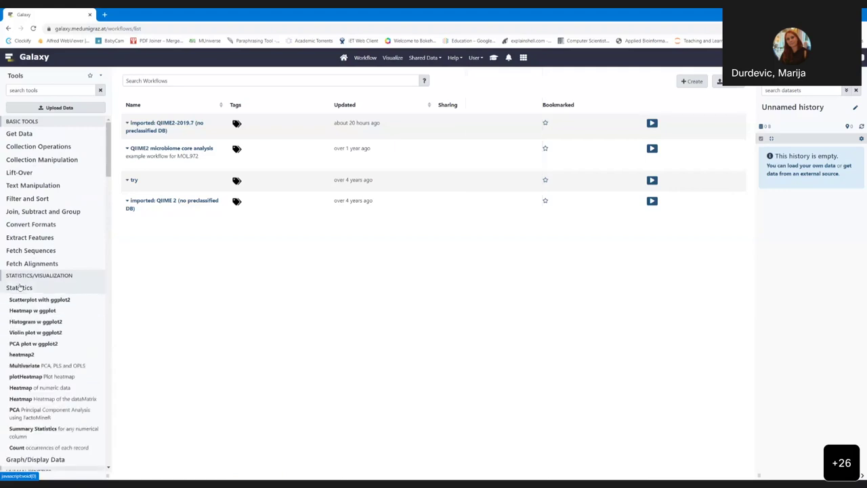
# Expand the Metagenomics tool section, then return to the Galaxy home page
pyautogui.scroll(-1, 9, 326)
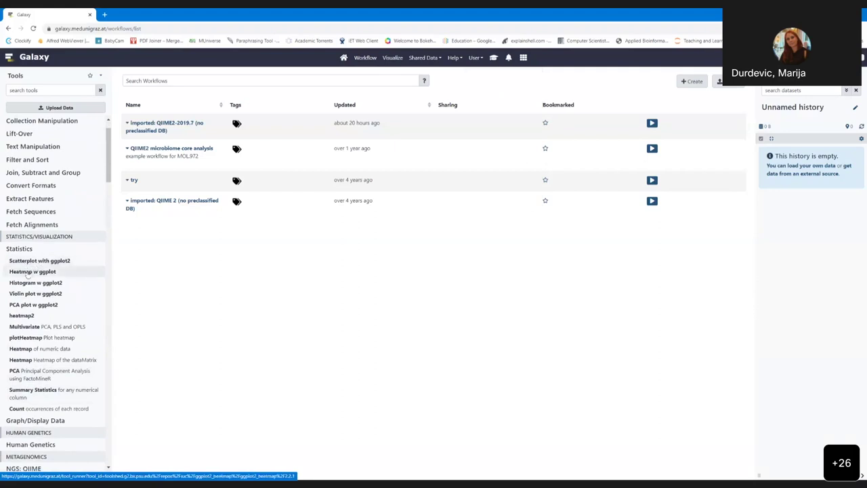
pyautogui.scroll(-3, 34, 306)
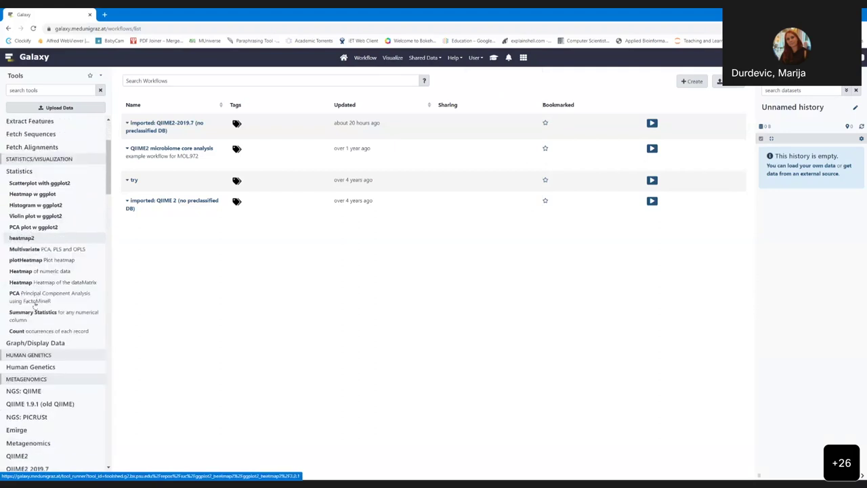
pyautogui.scroll(-1, 33, 306)
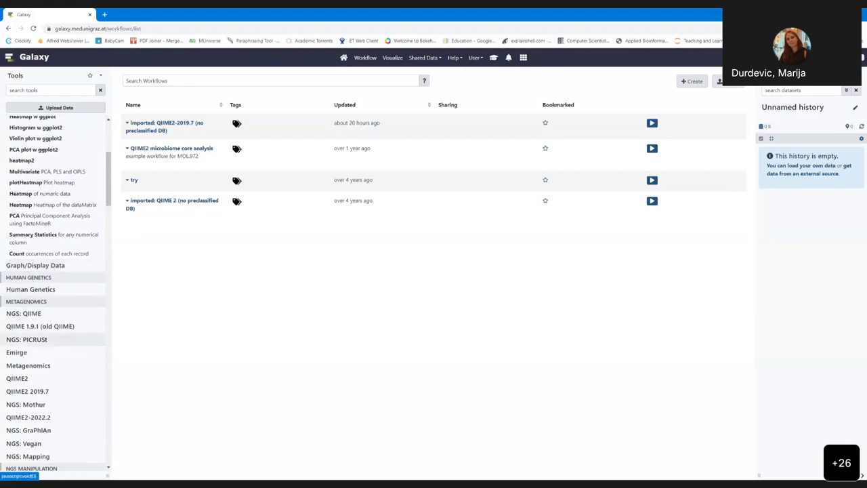
pyautogui.click(42, 370)
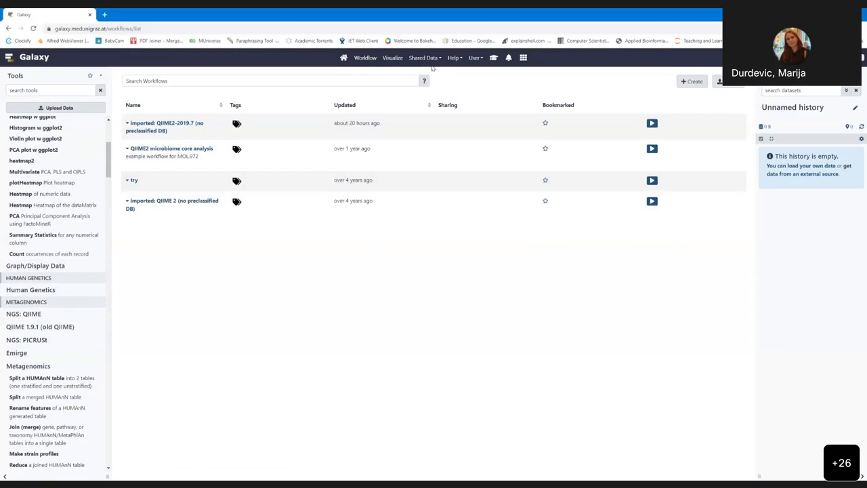
pyautogui.click(30, 61)
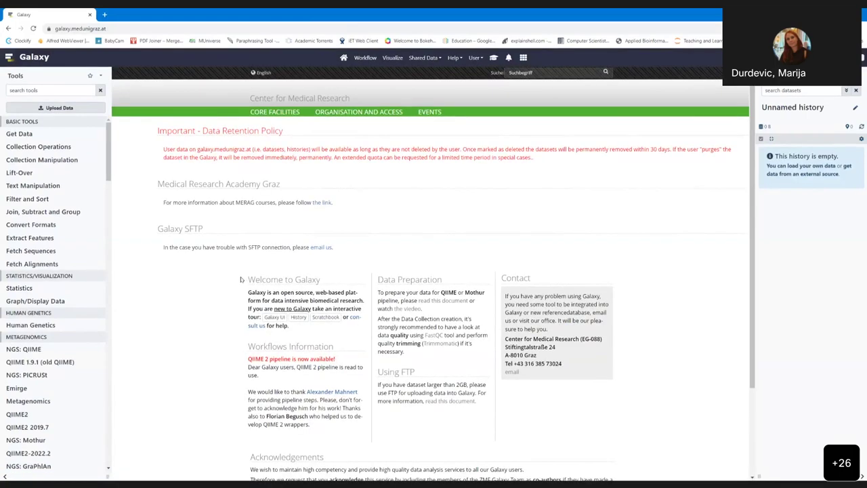
# Launch the 'Galaxy UI' interactive tour from the Welcome to Galaxy box
pyautogui.moveTo(256, 280)
pyautogui.mouseDown()
pyautogui.moveTo(276, 287)
pyautogui.moveTo(248, 279)
pyautogui.mouseUp()
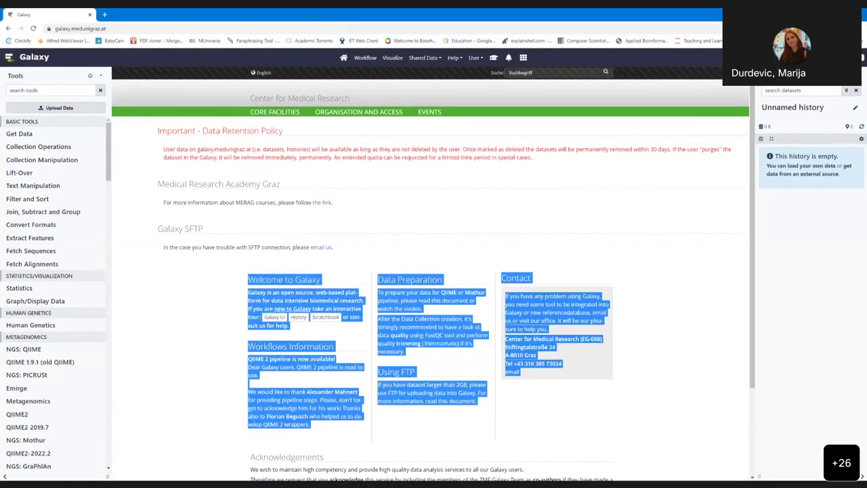
pyautogui.click(329, 274)
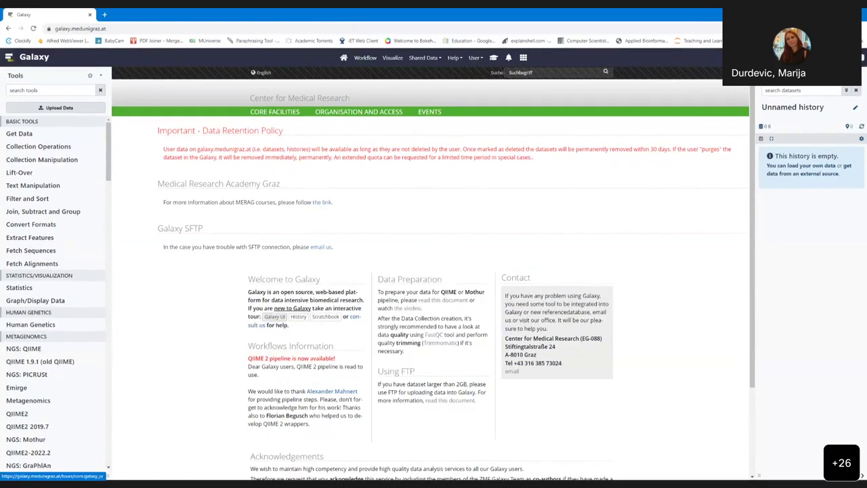
pyautogui.click(274, 318)
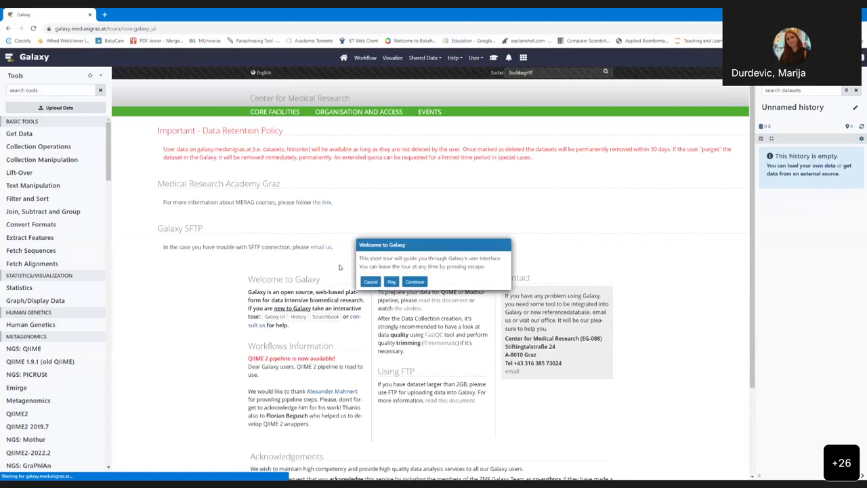
# Follow the tour's upload steps so it loads three sample datasets into the history
pyautogui.click(414, 282)
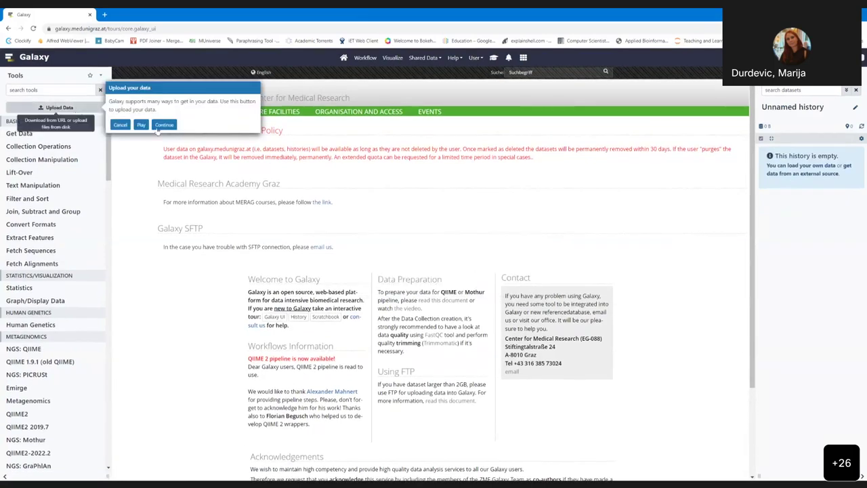
pyautogui.click(163, 126)
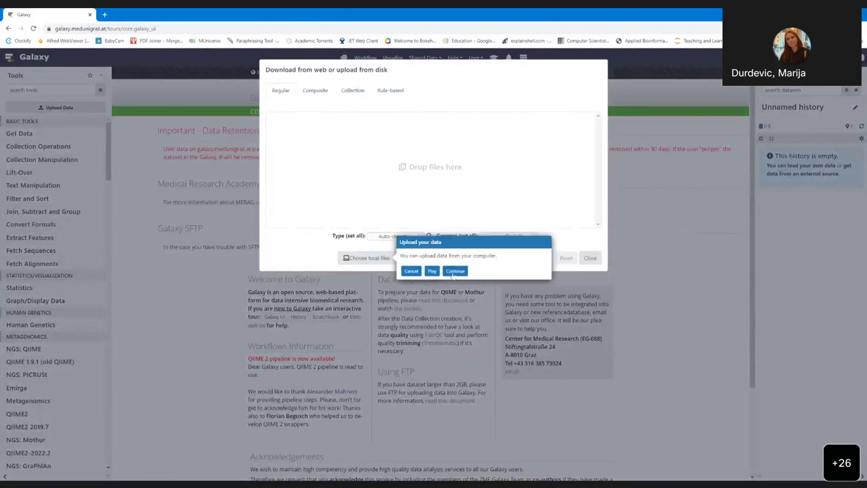
pyautogui.click(454, 271)
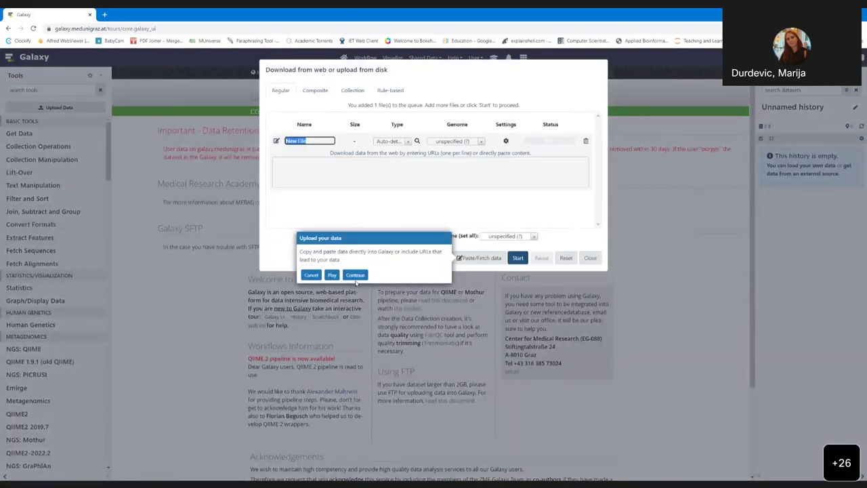
pyautogui.click(355, 275)
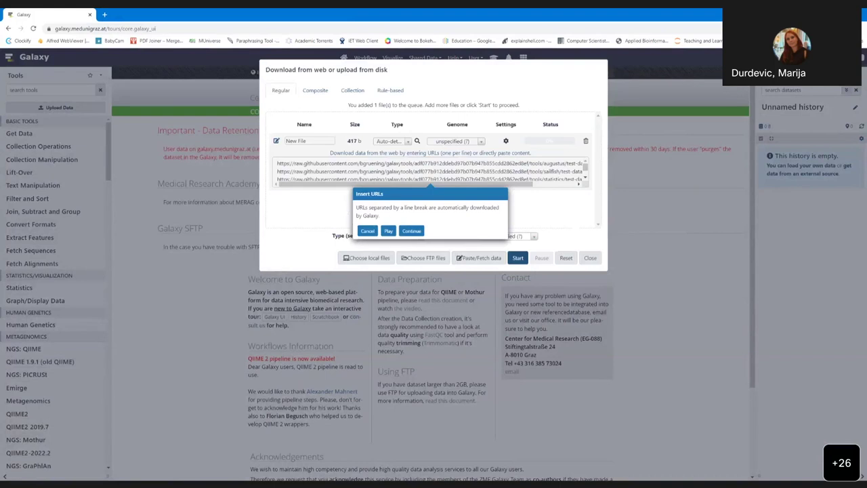
pyautogui.click(411, 231)
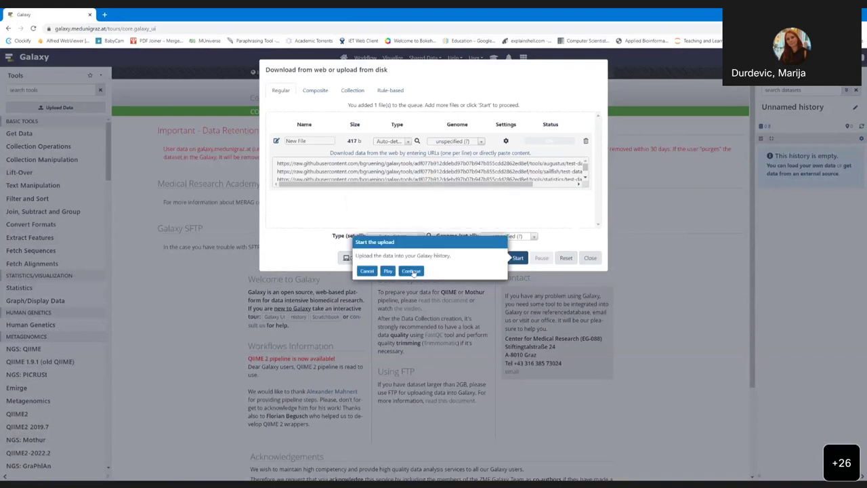
pyautogui.click(413, 272)
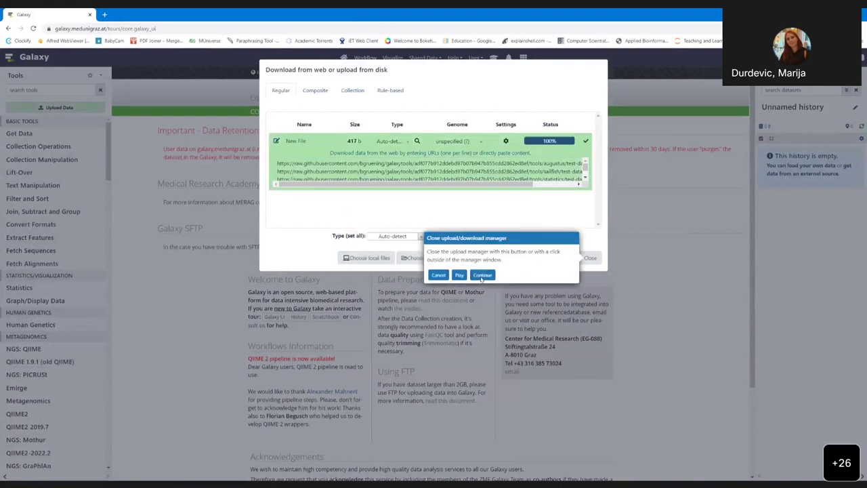
pyautogui.click(482, 276)
# Continue through the tool categories and 'filter' search steps, then end the tour
pyautogui.click(174, 291)
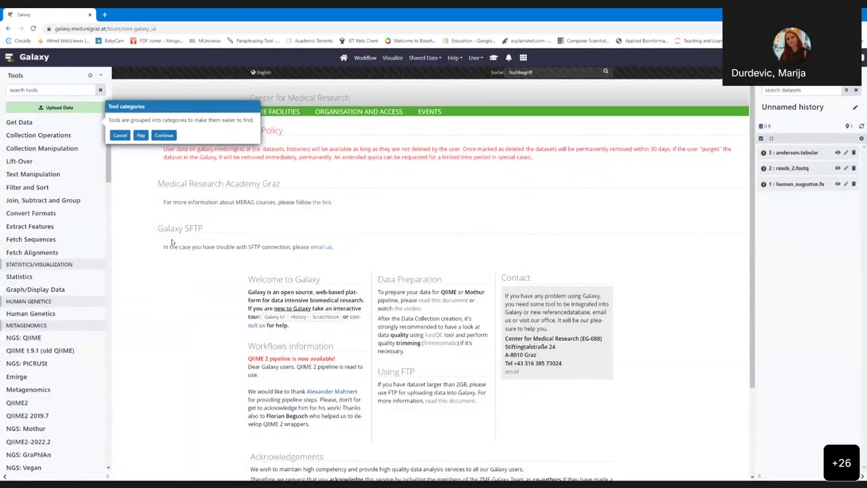
pyautogui.click(163, 137)
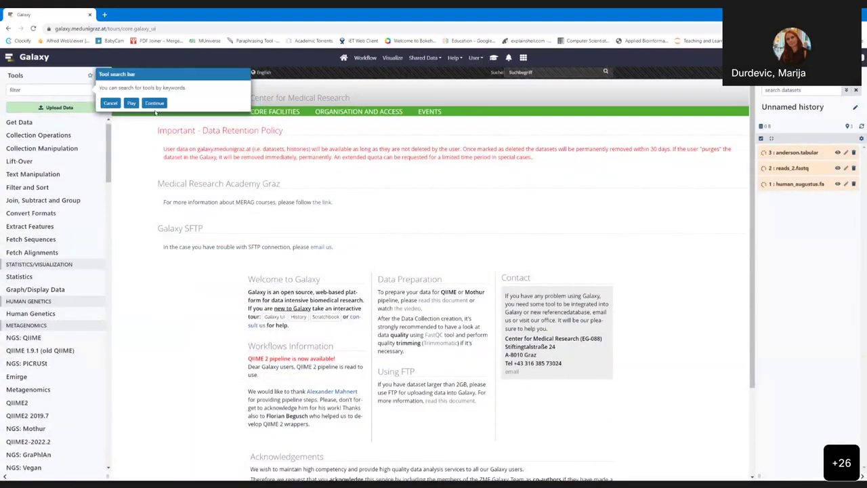
pyautogui.click(154, 103)
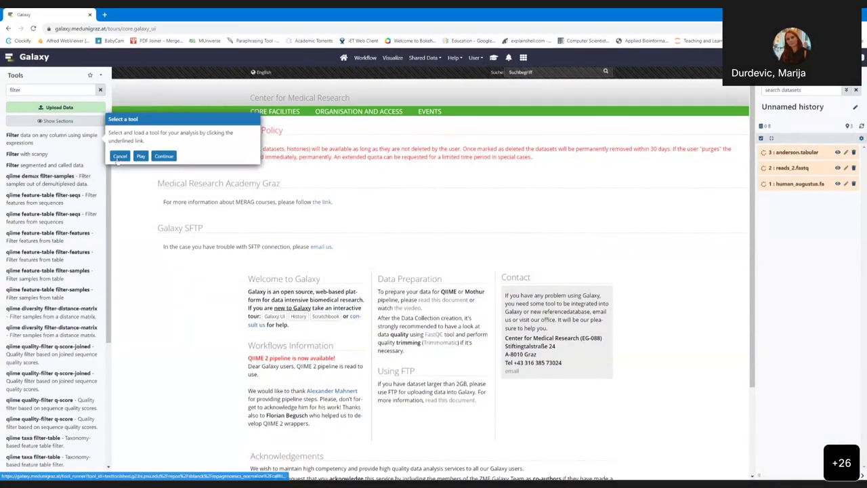
pyautogui.click(120, 156)
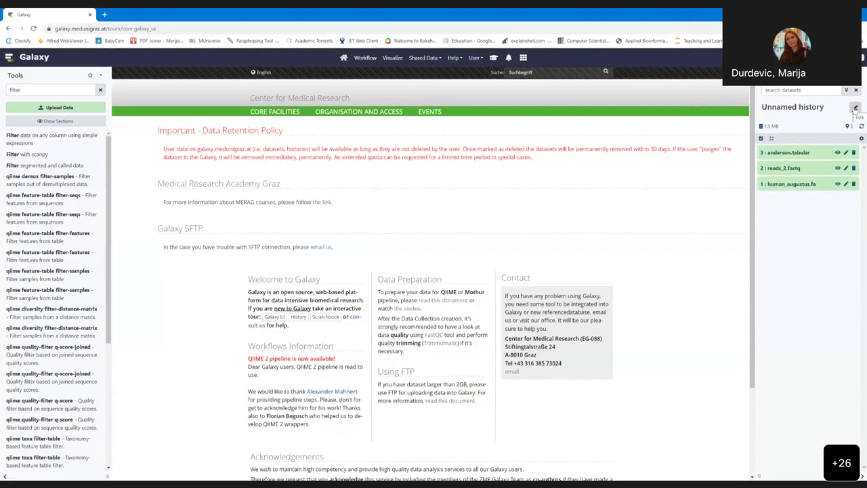
# Replace the 'Unnamed history' name with the user's first name and save it
pyautogui.click(855, 109)
pyautogui.moveTo(810, 125); pyautogui.dragTo(751, 127)
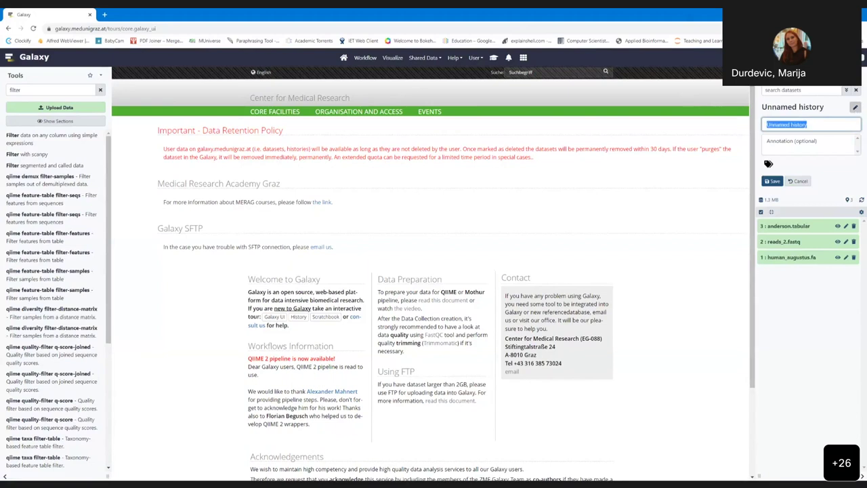
pyautogui.write('Marija')
pyautogui.press('Return')
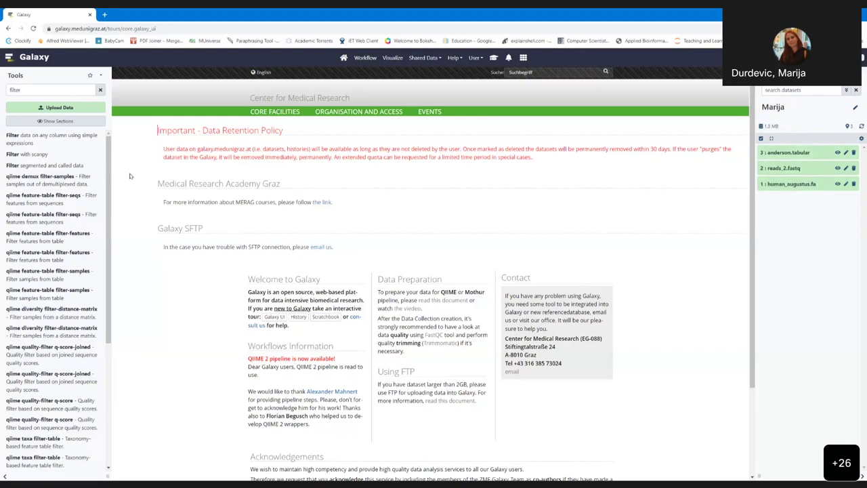
# Upload bad.fastq and good.fastq from disk, check FTP files, and add an empty paste-in entry
pyautogui.click(53, 108)
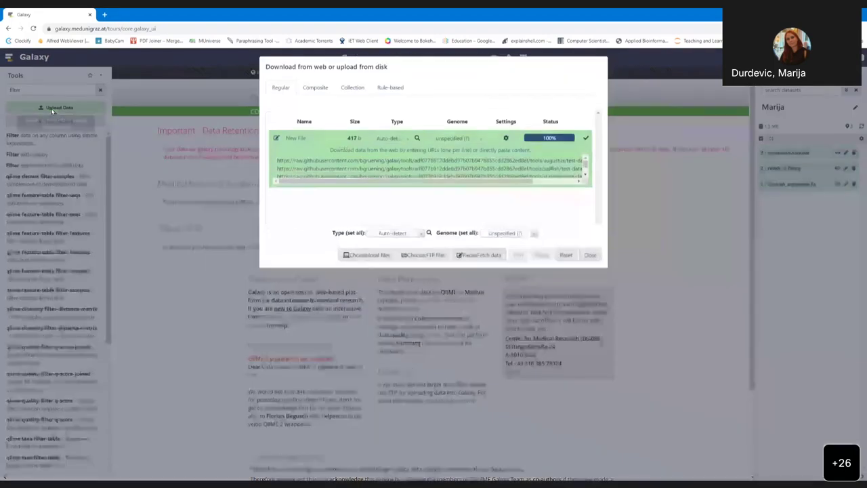
pyautogui.click(565, 259)
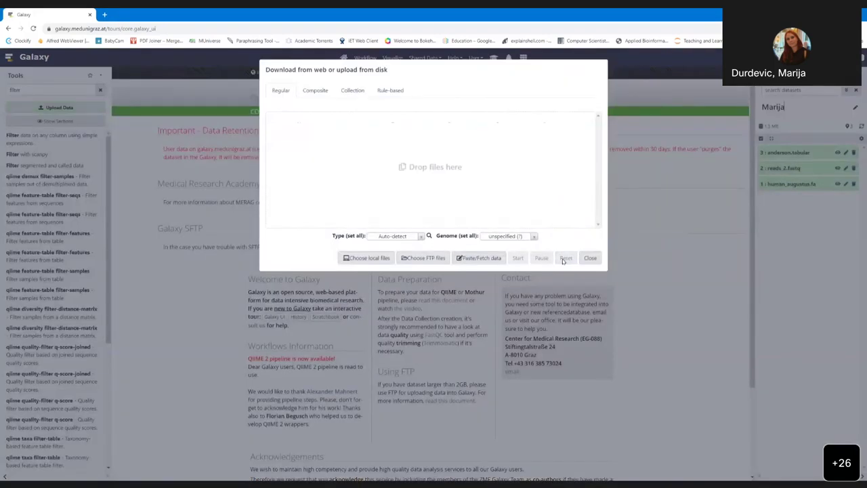
pyautogui.click(366, 258)
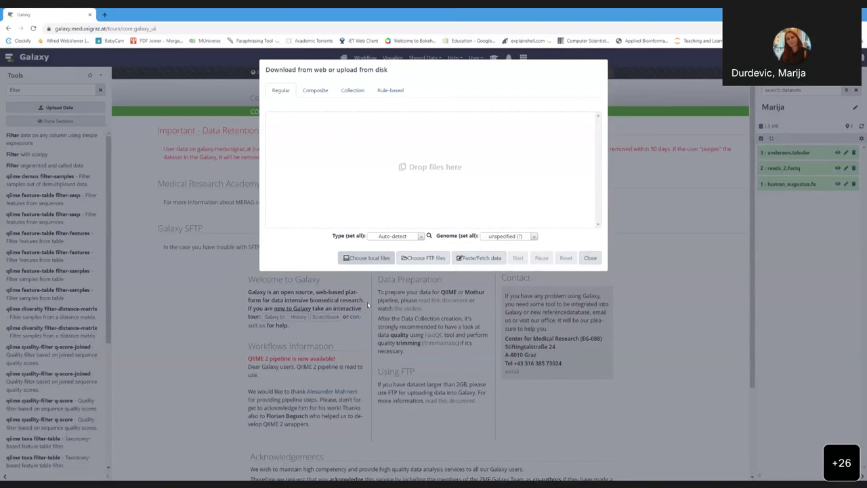
pyautogui.press('Return')
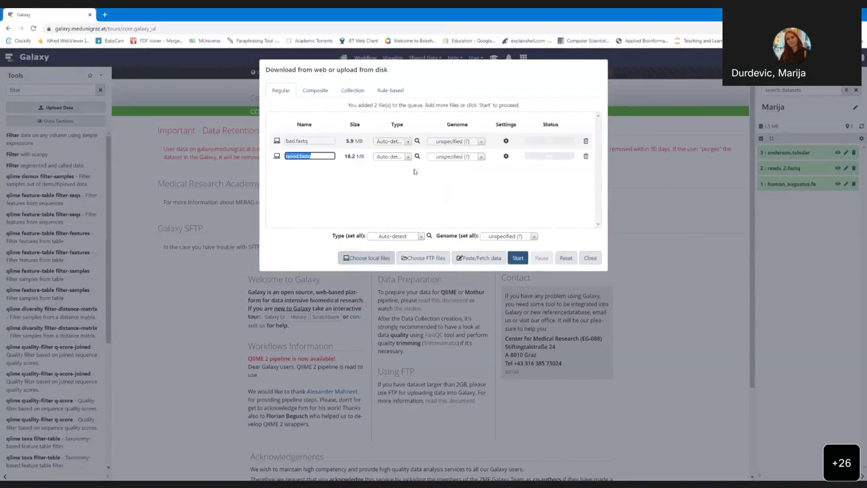
pyautogui.click(517, 258)
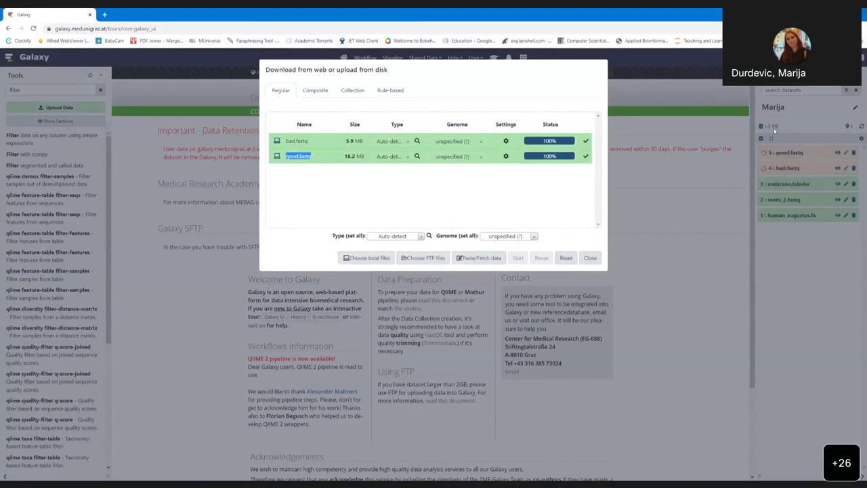
pyautogui.click(418, 262)
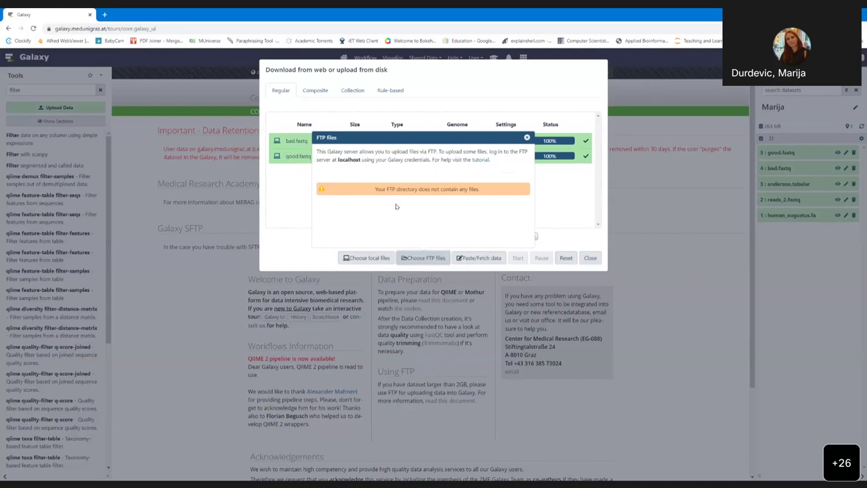
pyautogui.click(479, 258)
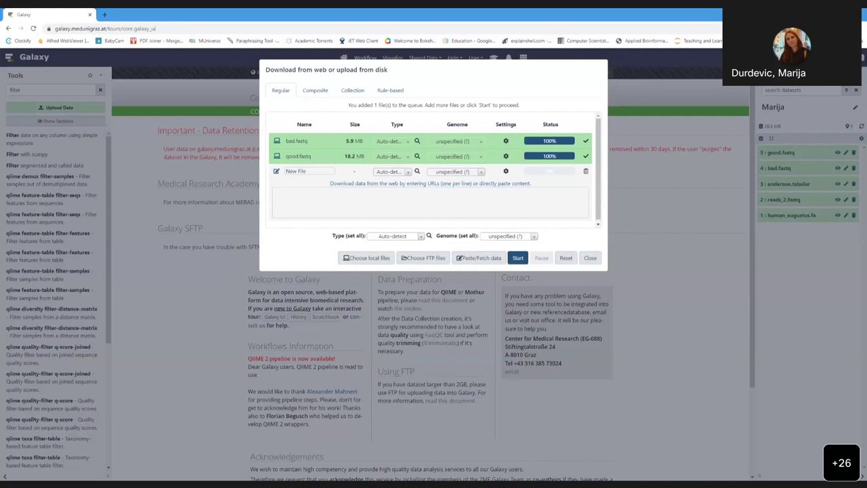
# Fetch reads_2.fastq into the history from its pasted raw.githubusercontent URL
pyautogui.click(399, 204)
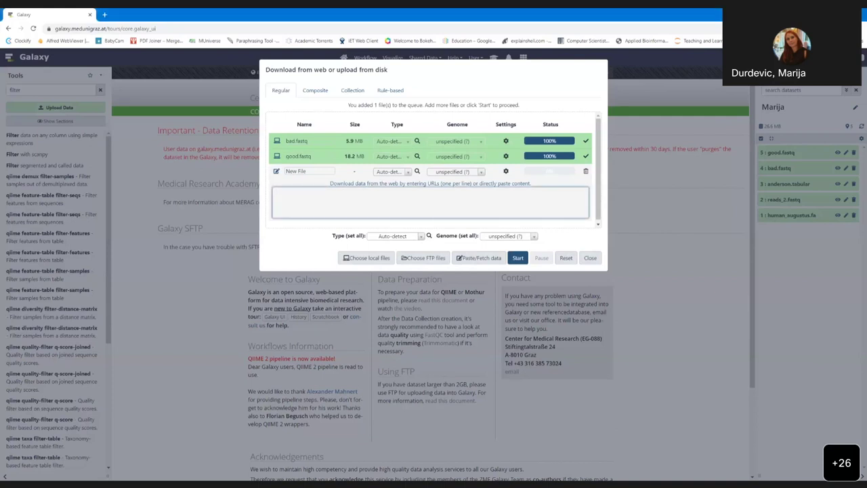
pyautogui.write('https://raw.githubusercontent.com/bgruening/galaxytools/adf077b912ddebd97b07b947b855cdd2862ed8ef/tools/sailfish/test-data/reads_2.fastq')
pyautogui.click(517, 258)
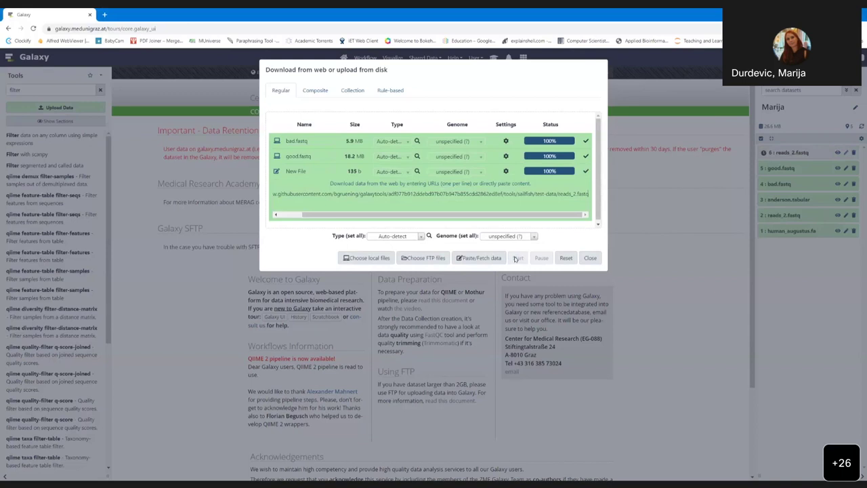
pyautogui.click(590, 258)
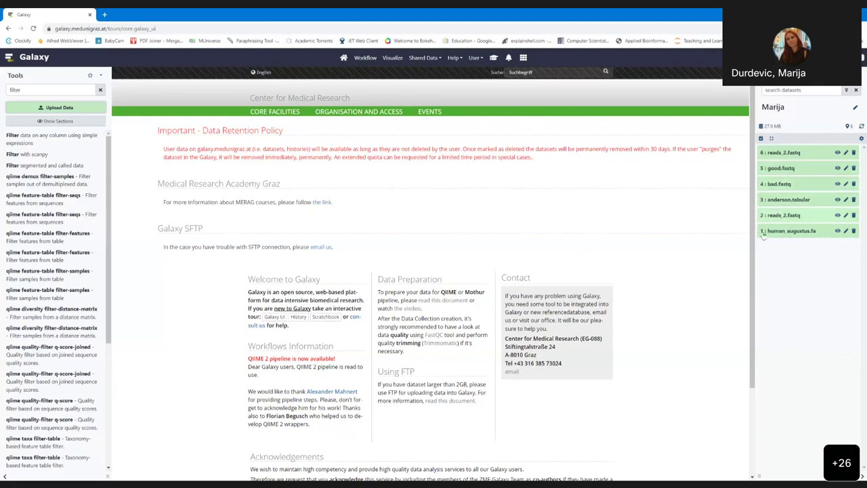
# Delete human_augustus.fa, undelete it from the deleted-datasets view, then delete it again
pyautogui.click(854, 231)
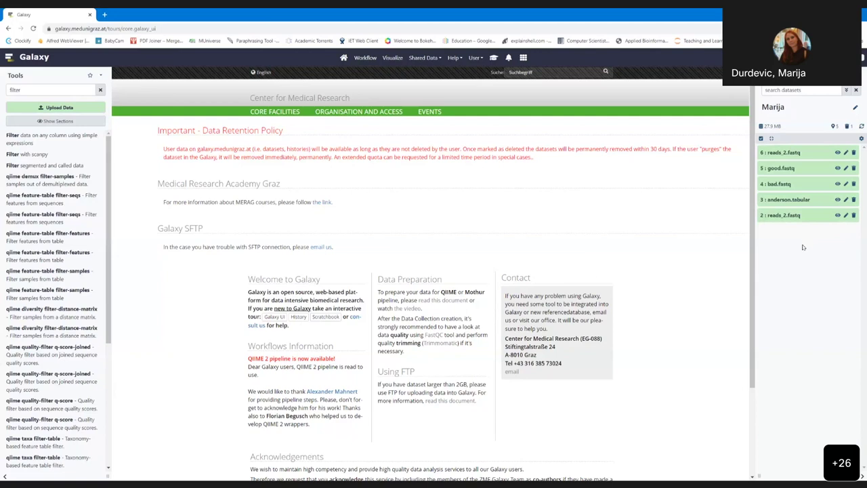
pyautogui.click(848, 126)
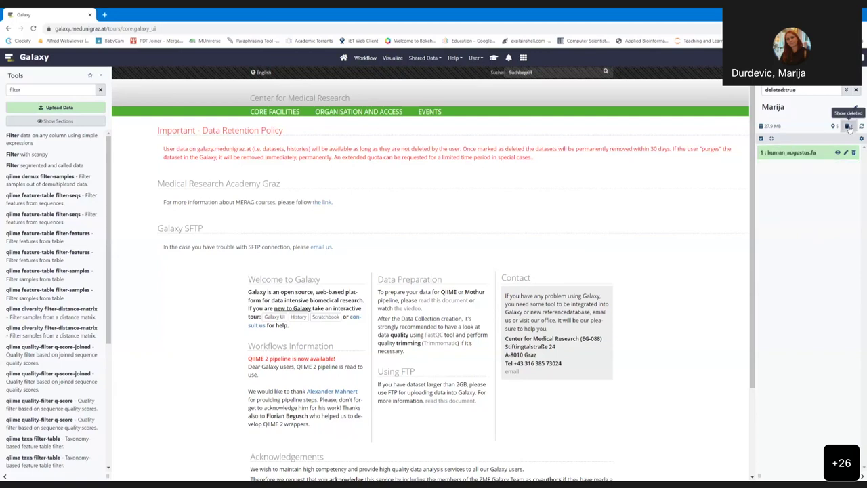
pyautogui.click(797, 153)
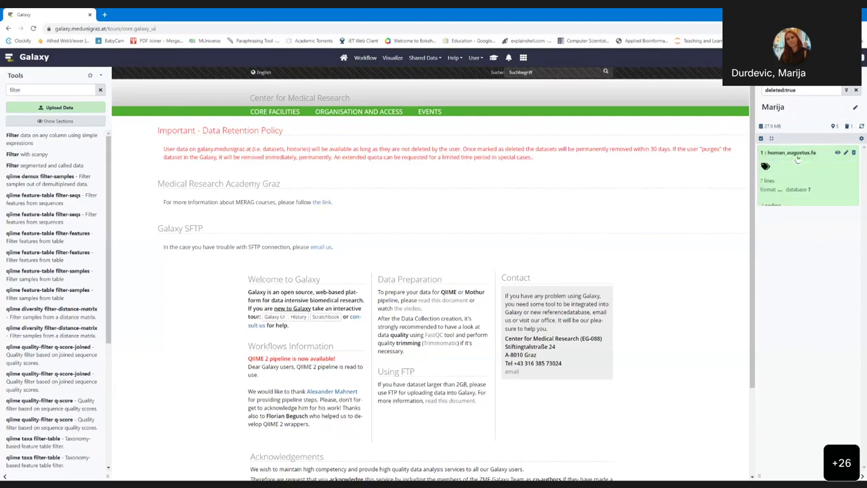
pyautogui.click(854, 154)
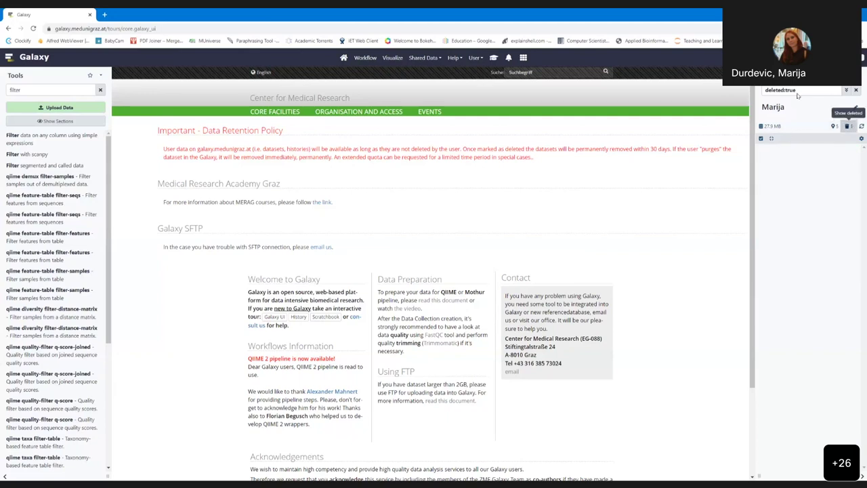
pyautogui.click(855, 90)
pyautogui.click(792, 233)
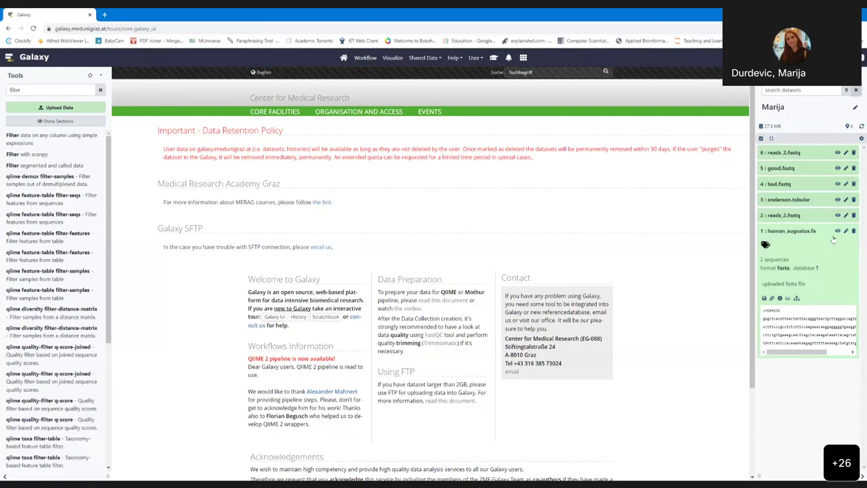
pyautogui.click(854, 231)
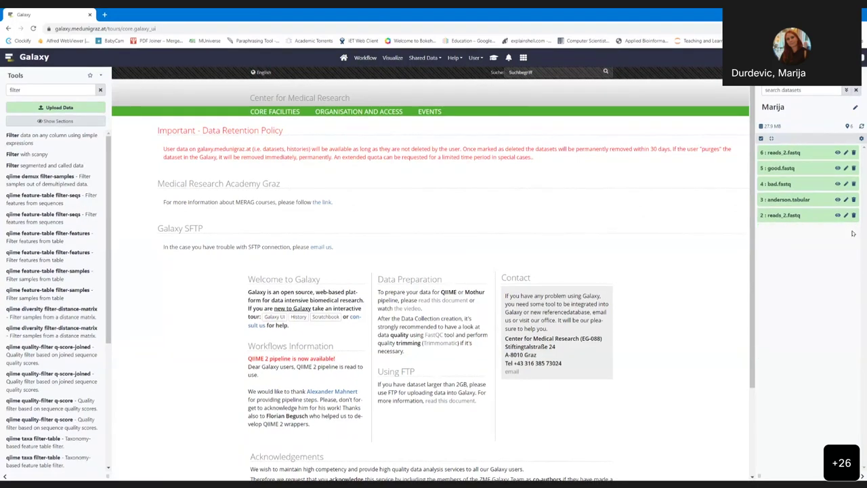
# Purge all deleted content from the history permanently
pyautogui.click(861, 139)
pyautogui.click(832, 176)
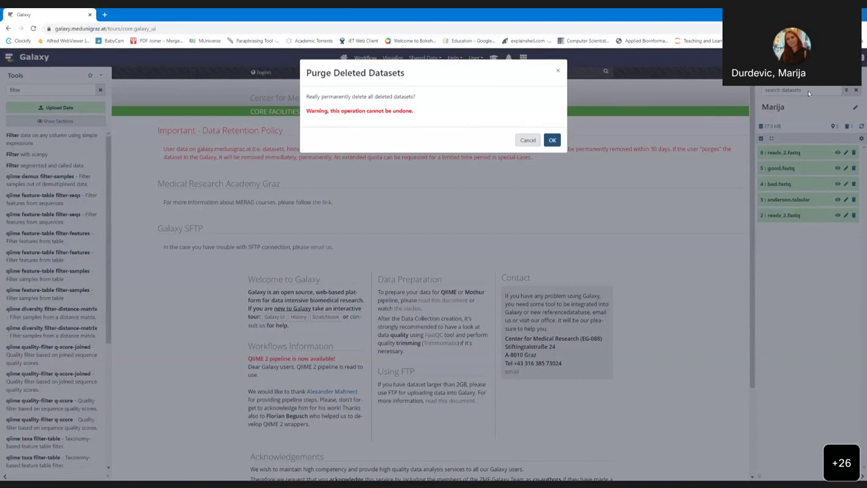
pyautogui.click(551, 141)
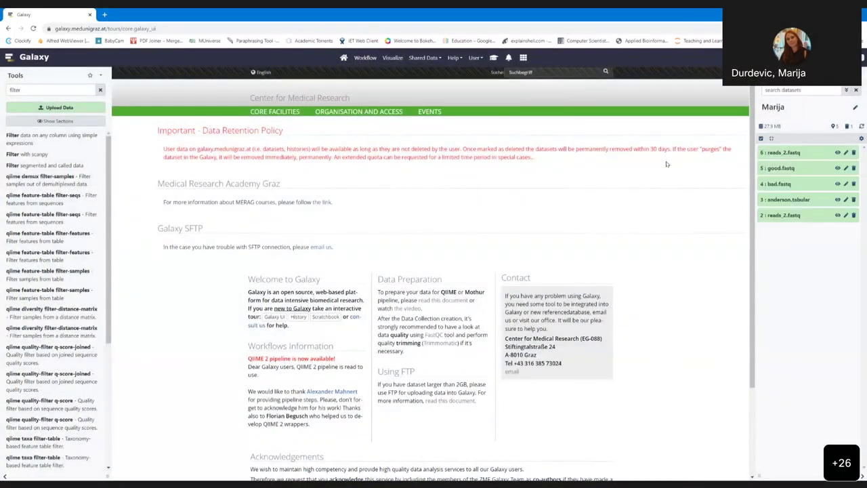
pyautogui.click(846, 216)
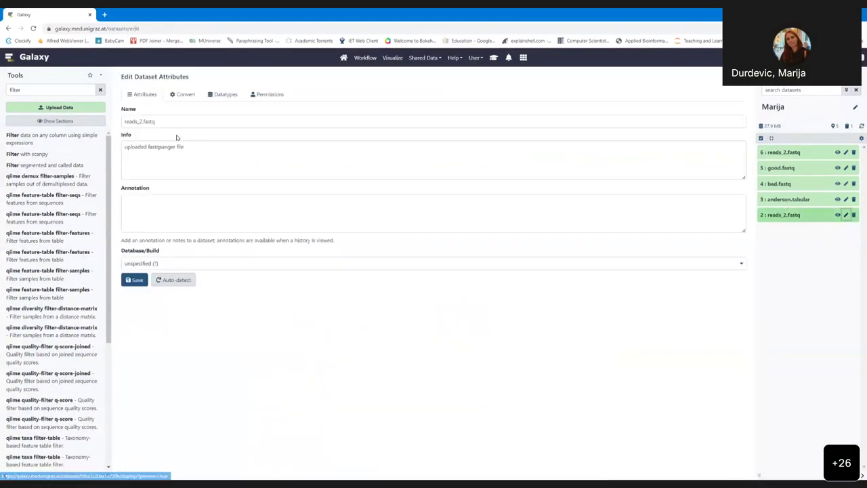
# Rename dataset 2 from reads_2.fastq to my_data, save, and view its contents
pyautogui.moveTo(176, 121); pyautogui.dragTo(69, 121)
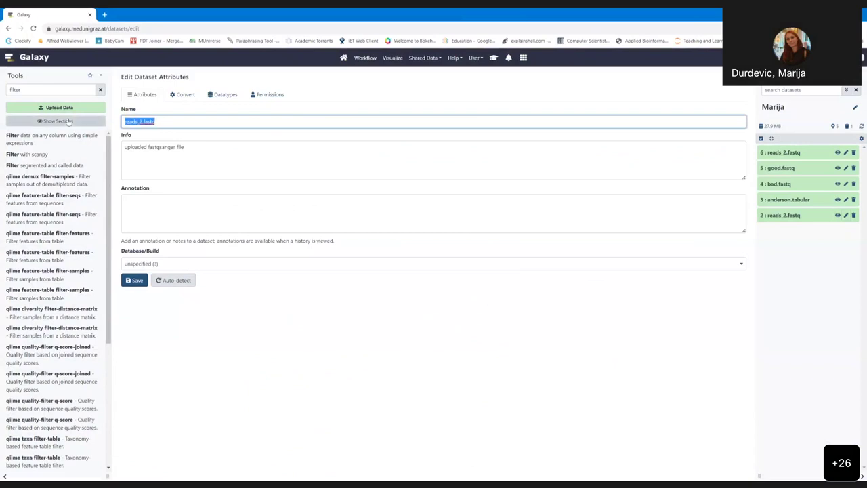
pyautogui.write('my_data')
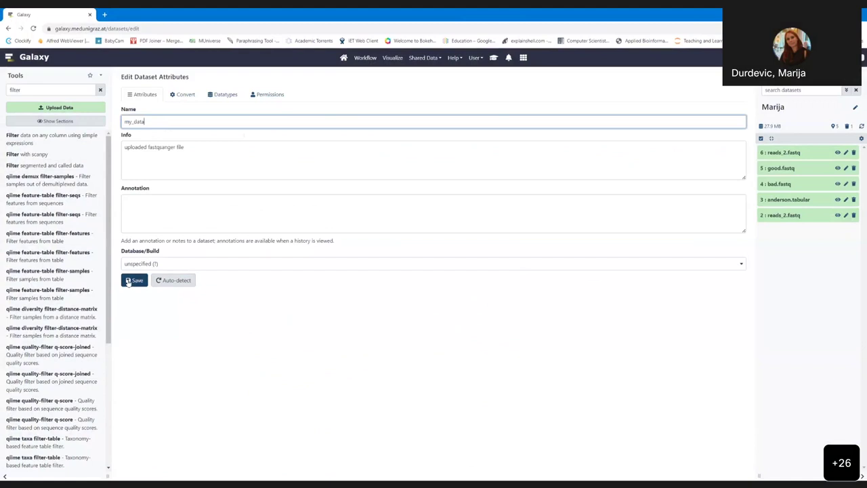
pyautogui.click(128, 281)
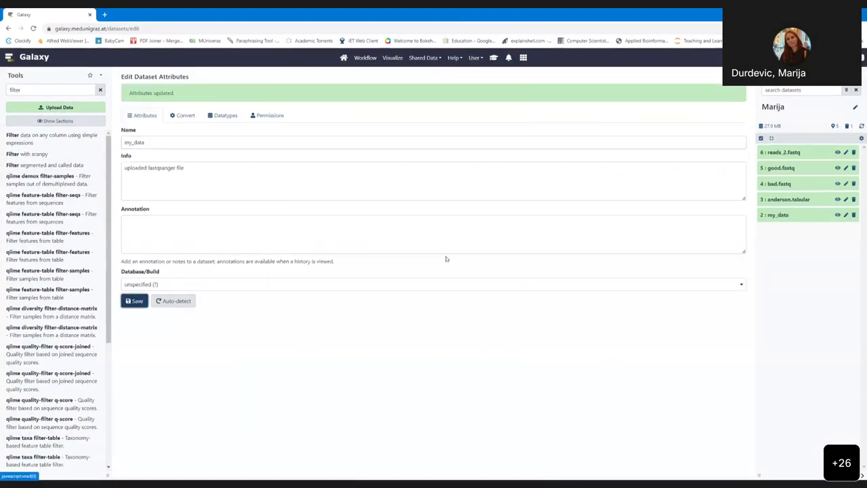
pyautogui.click(838, 216)
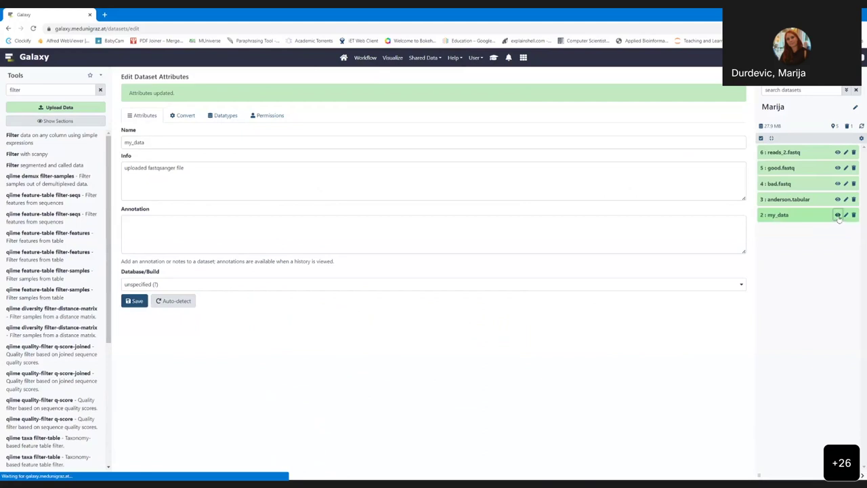
pyautogui.click(779, 215)
# Highlight my_data's read records, collapse its history entry, and clear the 'filter' tool search
pyautogui.moveTo(115, 103); pyautogui.dragTo(259, 324)
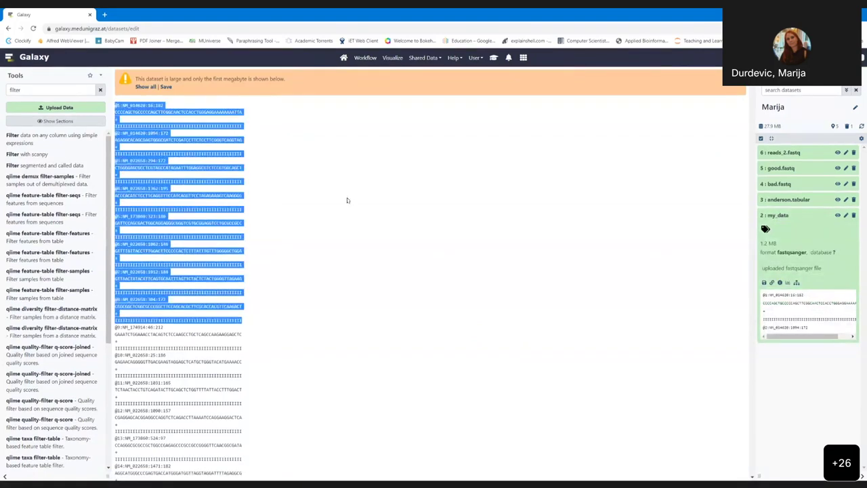
pyautogui.click(170, 135)
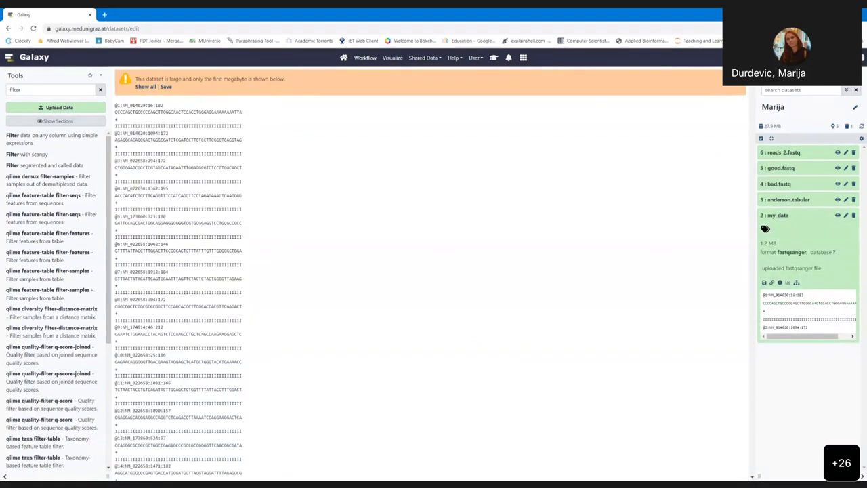
pyautogui.moveTo(115, 112); pyautogui.dragTo(244, 113)
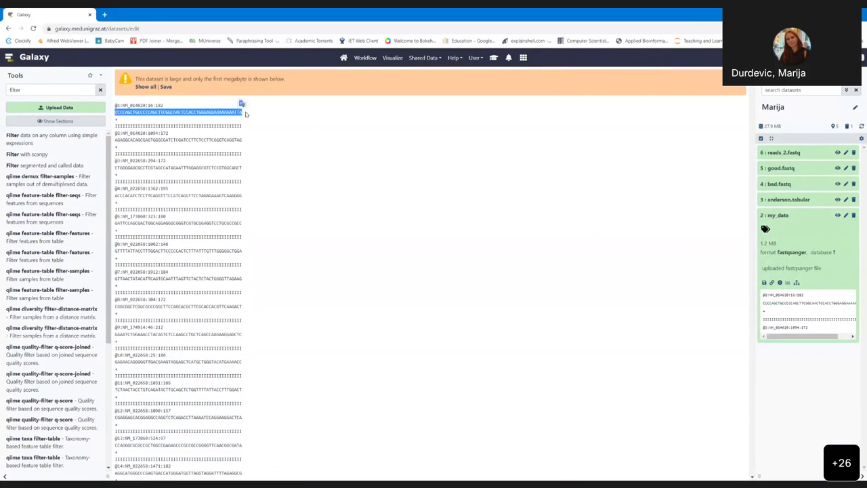
pyautogui.click(778, 215)
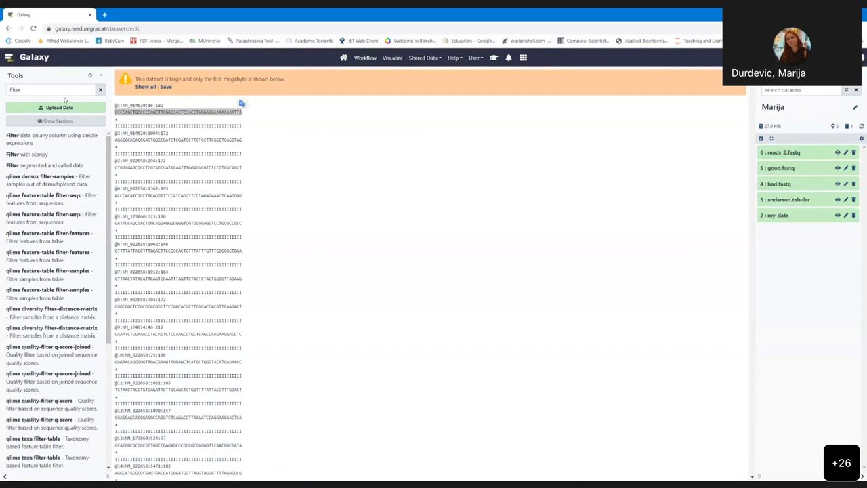
pyautogui.click(101, 89)
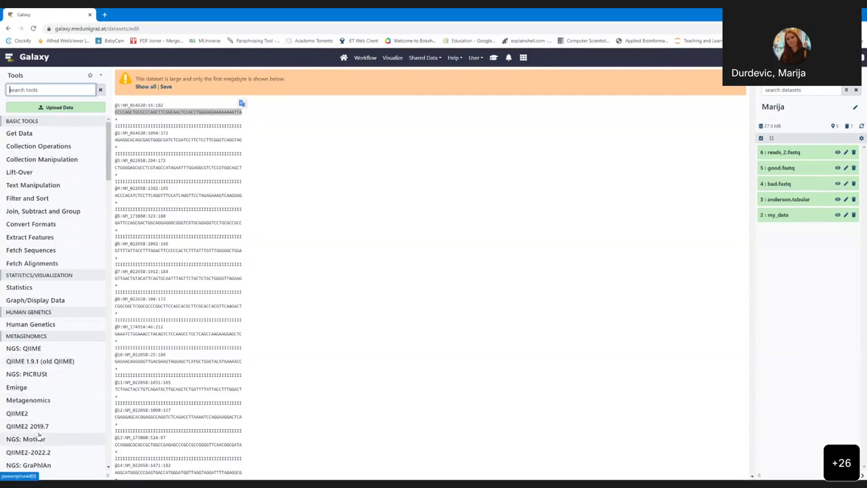
# Expand NGS: QC and manipulation and open the FastQC Read Quality reports tool
pyautogui.scroll(-1, 54, 266)
pyautogui.scroll(-3, 54, 266)
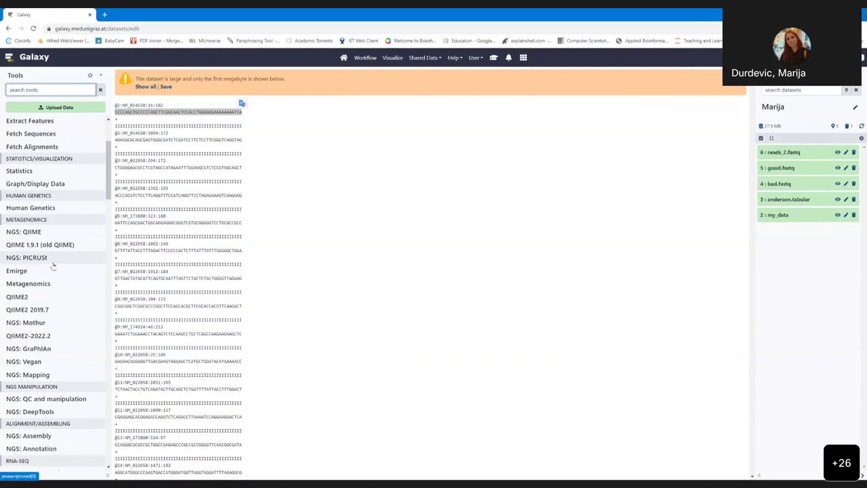
pyautogui.click(49, 399)
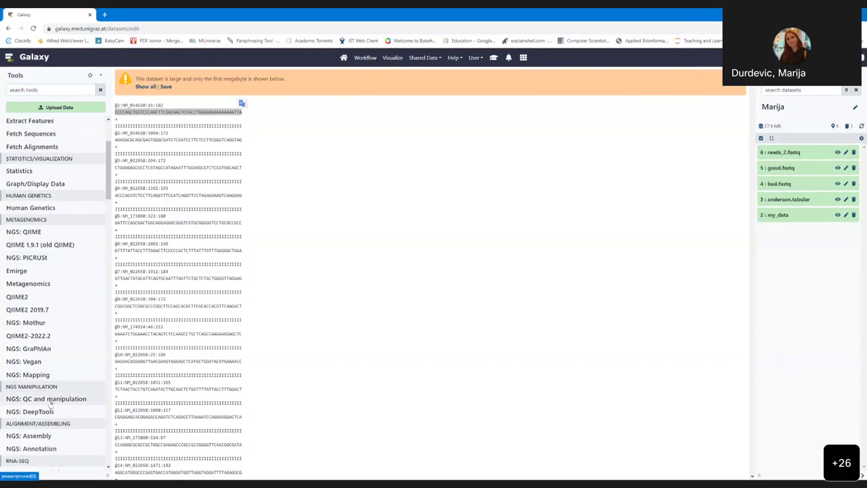
pyautogui.scroll(-2, 50, 400)
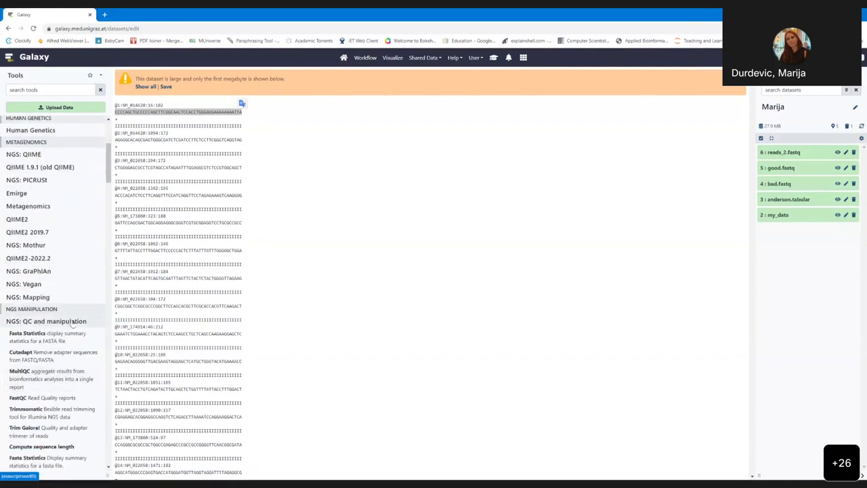
pyautogui.scroll(-1, 73, 325)
pyautogui.scroll(-2, 73, 324)
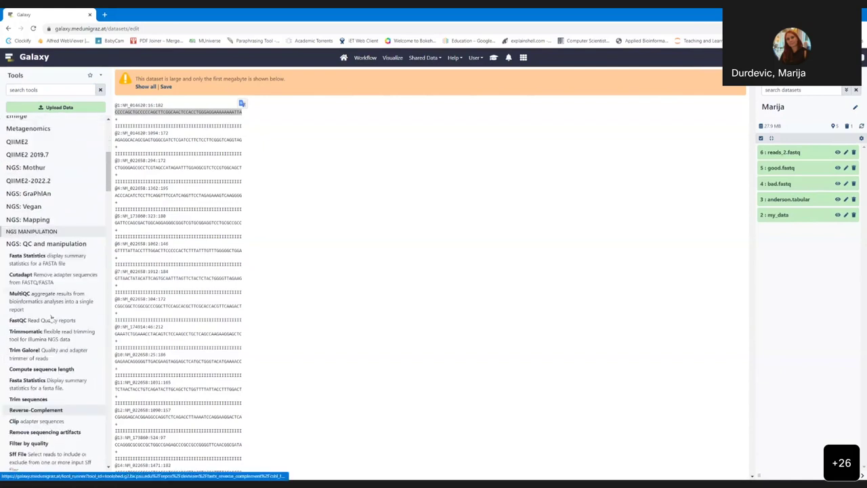
pyautogui.click(15, 321)
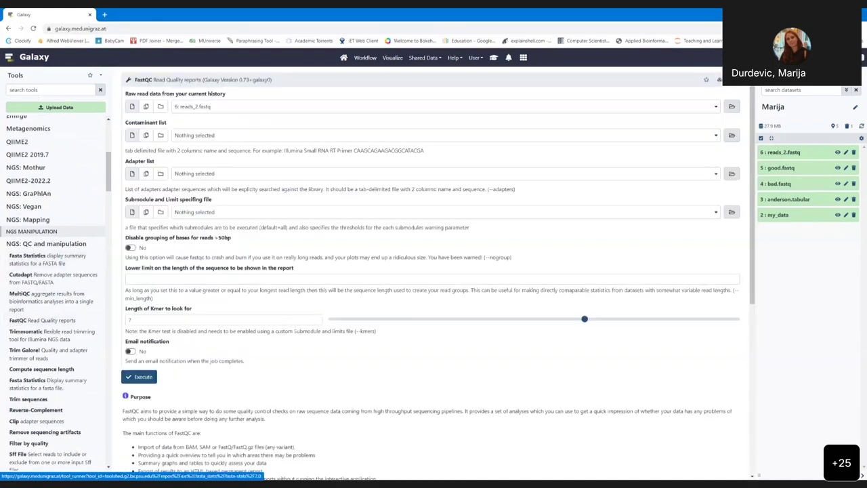
pyautogui.click(51, 90)
pyautogui.write('fa')
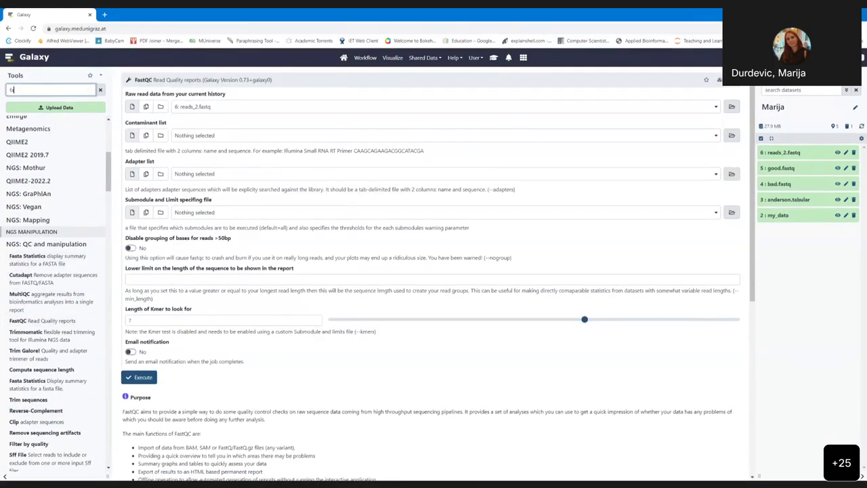
pyautogui.write('stqc')
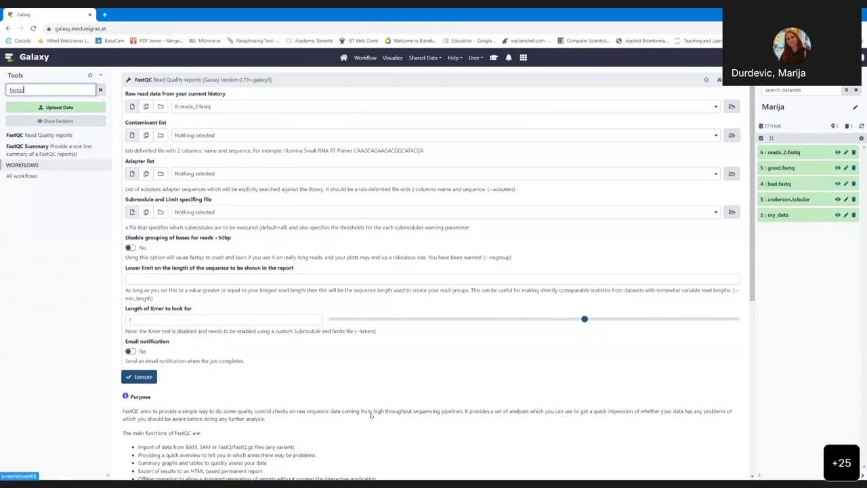
pyautogui.scroll(-3, 370, 416)
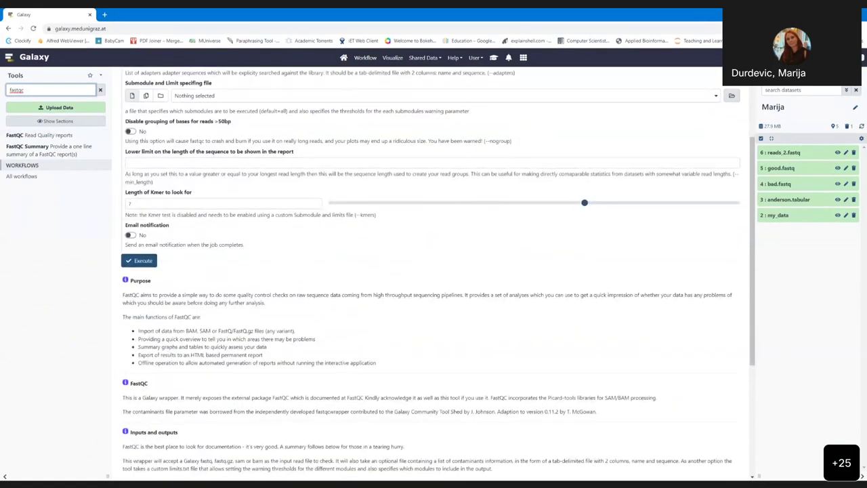
pyautogui.scroll(3, 273, 196)
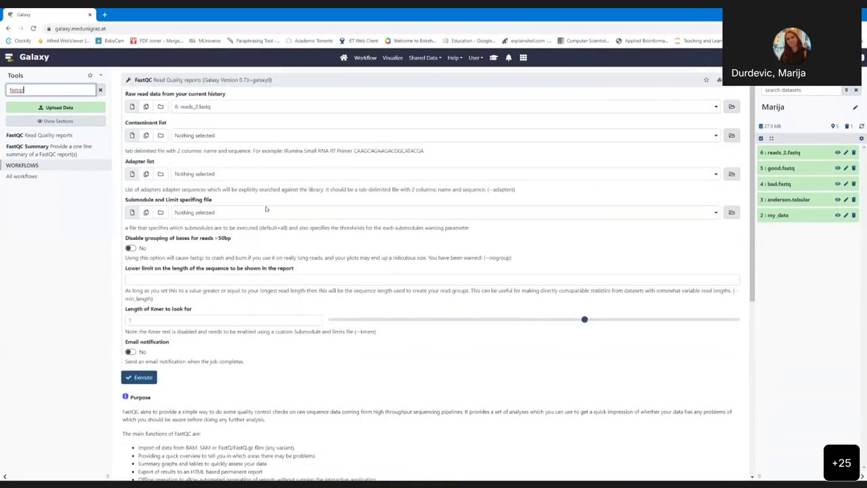
pyautogui.scroll(-7, 265, 207)
pyautogui.scroll(-1, 193, 248)
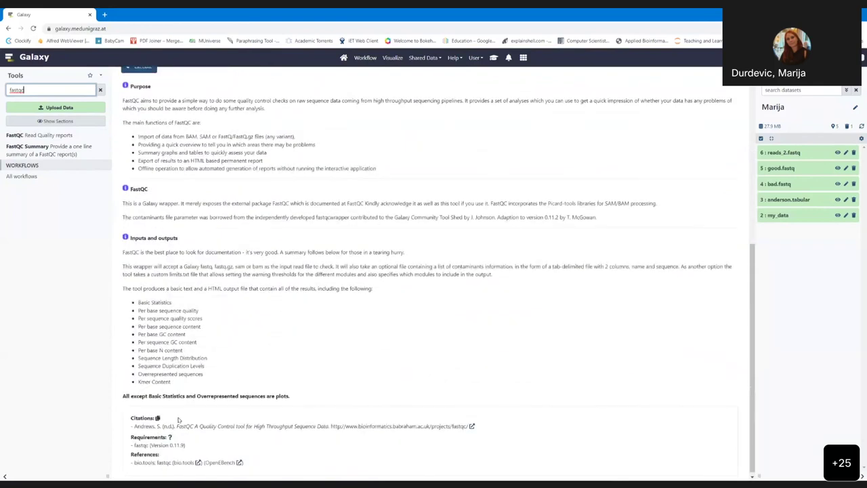
pyautogui.scroll(-1, 325, 420)
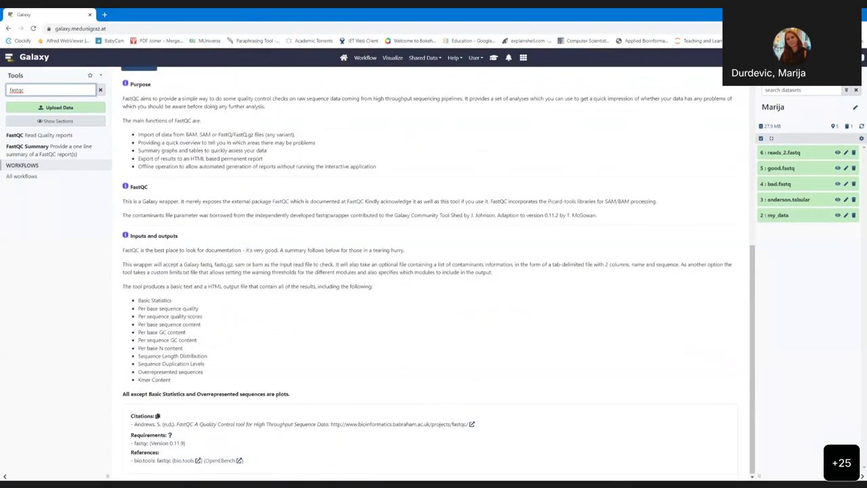
pyautogui.scroll(2, 255, 405)
pyautogui.scroll(3, 248, 376)
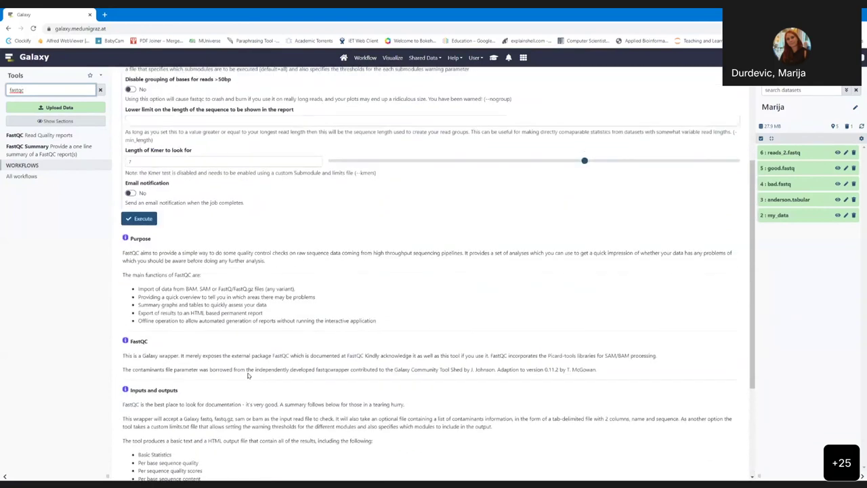
pyautogui.scroll(-2, 249, 375)
pyautogui.scroll(-2, 265, 405)
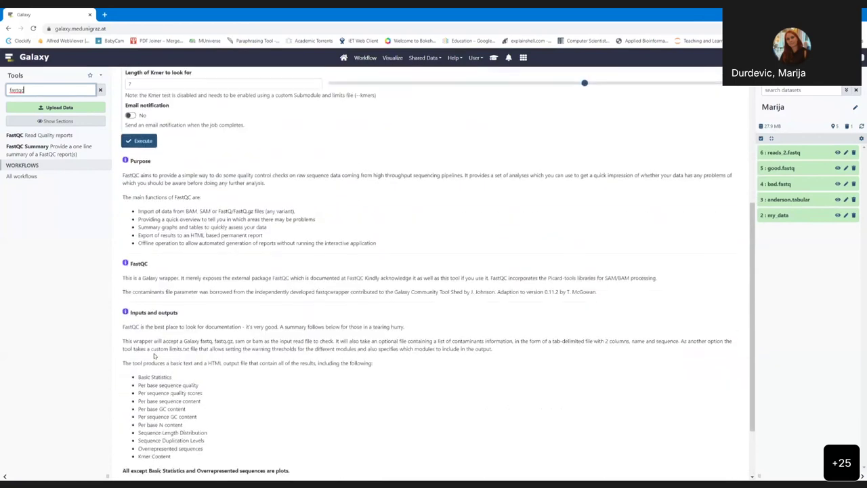
pyautogui.scroll(6, 458, 360)
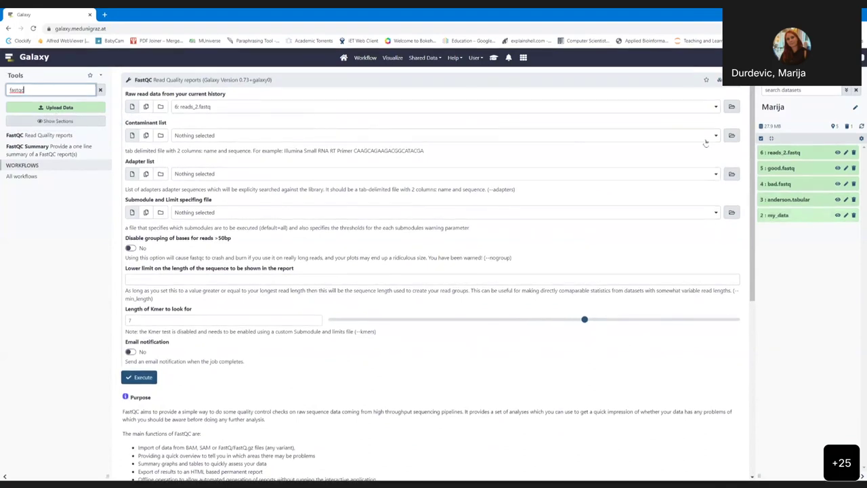
# Run FastQC on 6: reads_2.fastq, queuing Webpage and RawData outputs 7 and 8
pyautogui.click(194, 107)
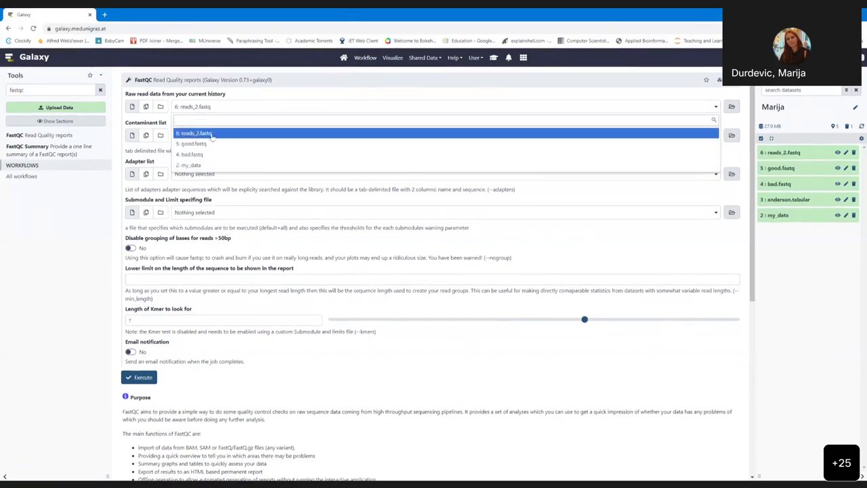
pyautogui.click(195, 132)
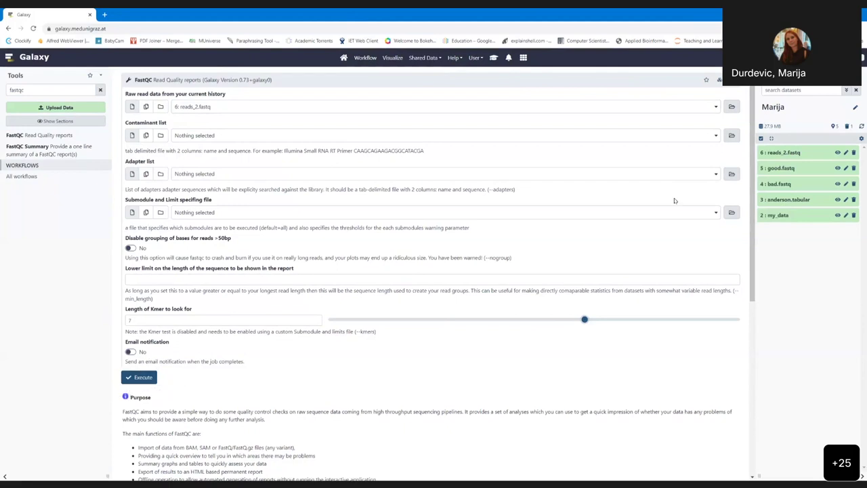
pyautogui.click(142, 378)
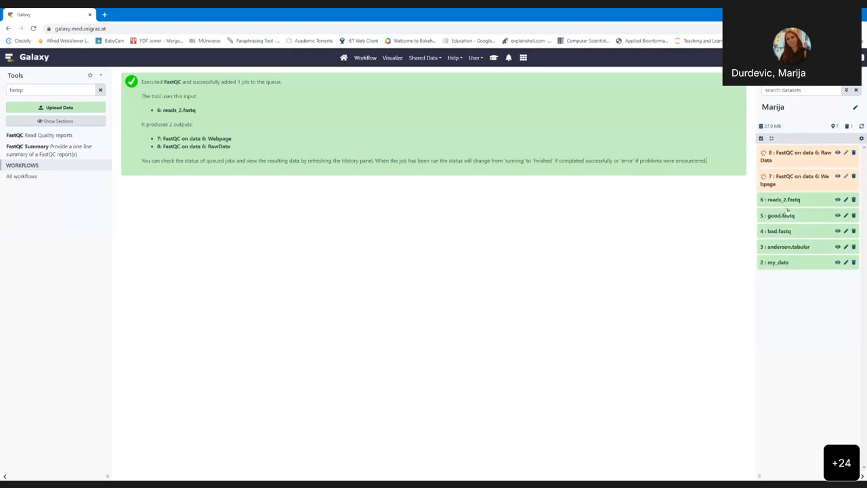
# Add the #good tag to history dataset 5, good.fastq
pyautogui.click(775, 215)
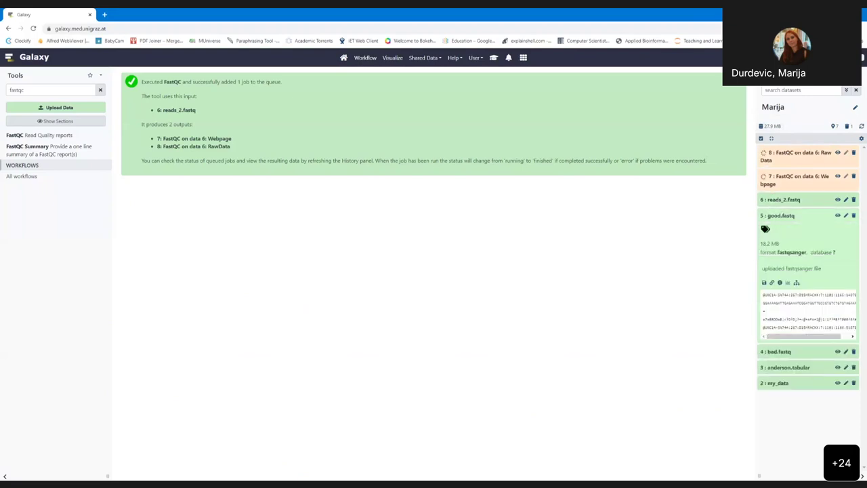
pyautogui.click(766, 229)
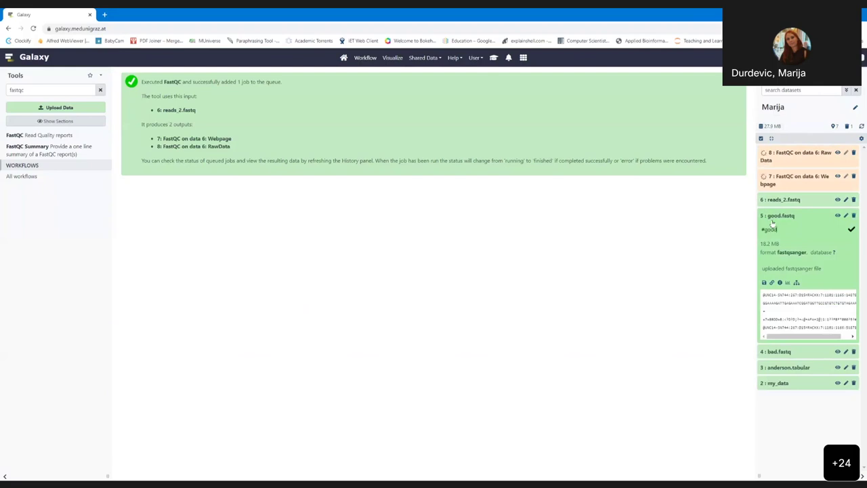
pyautogui.press('Return')
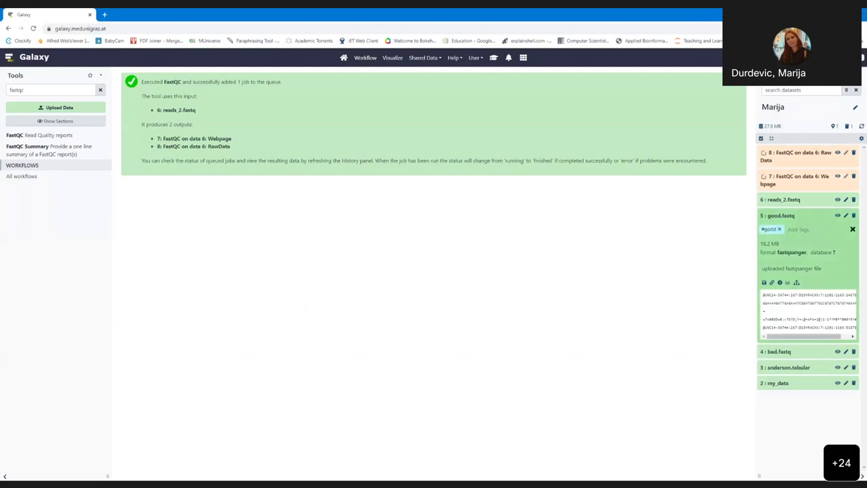
pyautogui.click(781, 216)
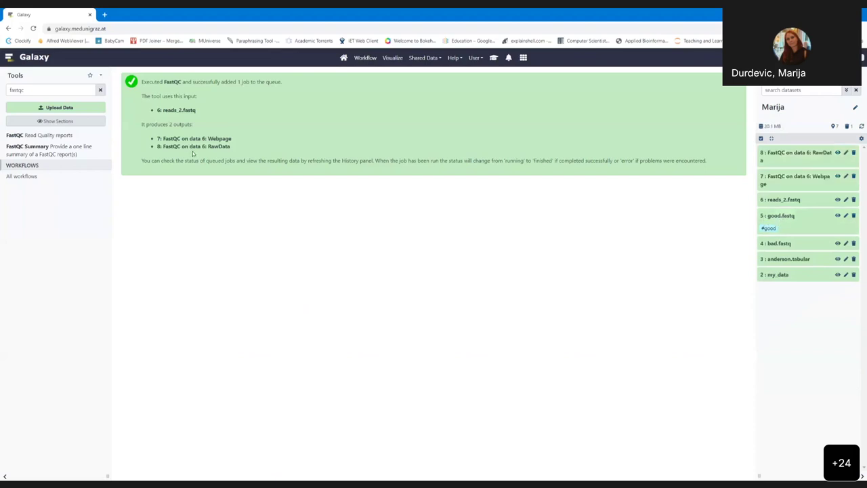
# Run FastQC on 5: good.fastq, then view the reads_2.fastq FastQC web report (item 7)
pyautogui.click(14, 135)
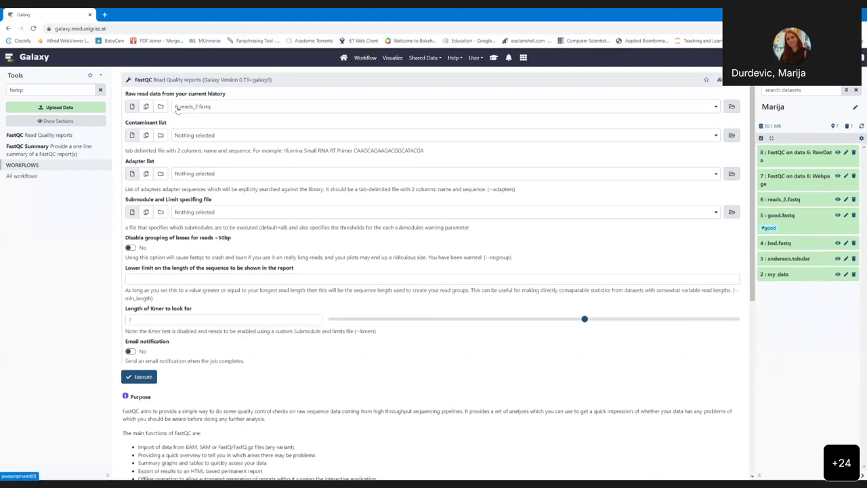
pyautogui.click(178, 108)
pyautogui.click(190, 144)
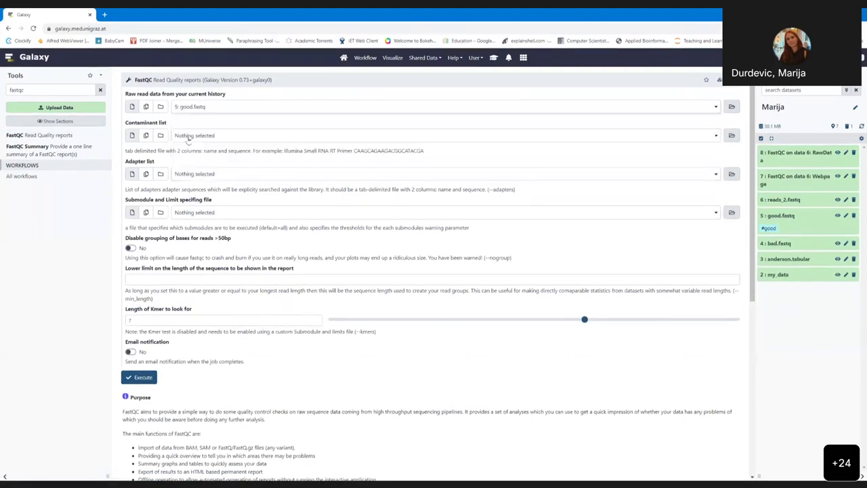
pyautogui.click(146, 377)
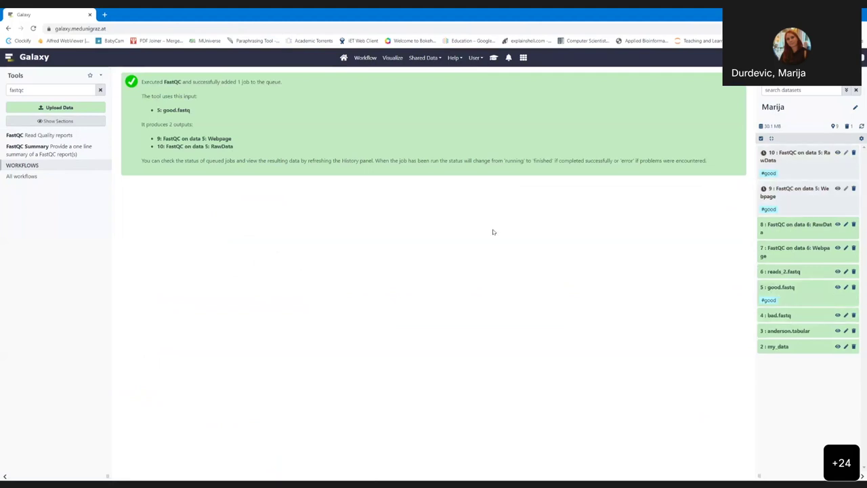
pyautogui.click(838, 248)
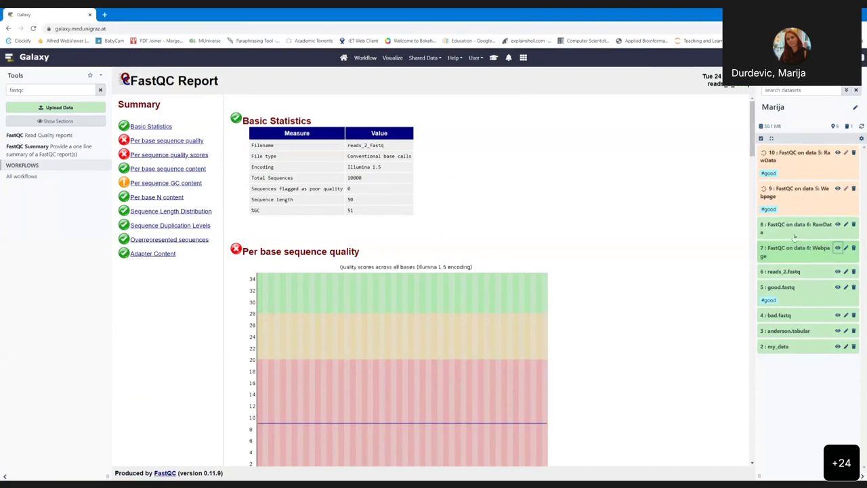
pyautogui.click(838, 224)
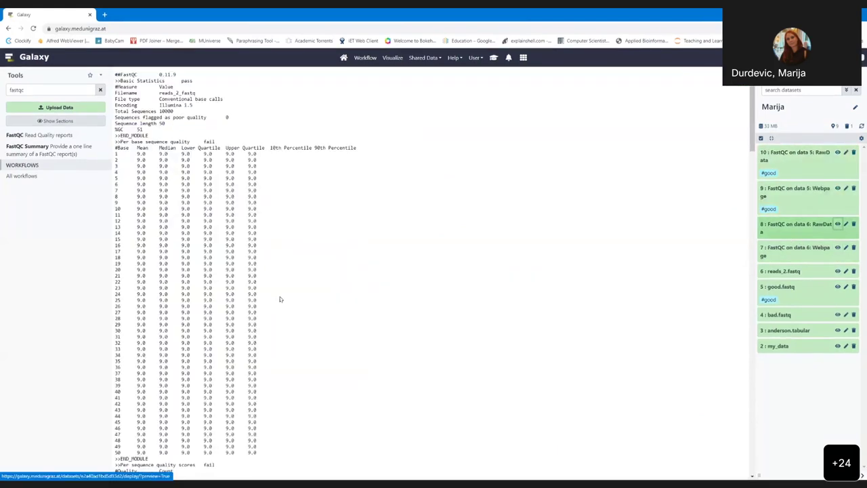
pyautogui.scroll(-4, 321, 259)
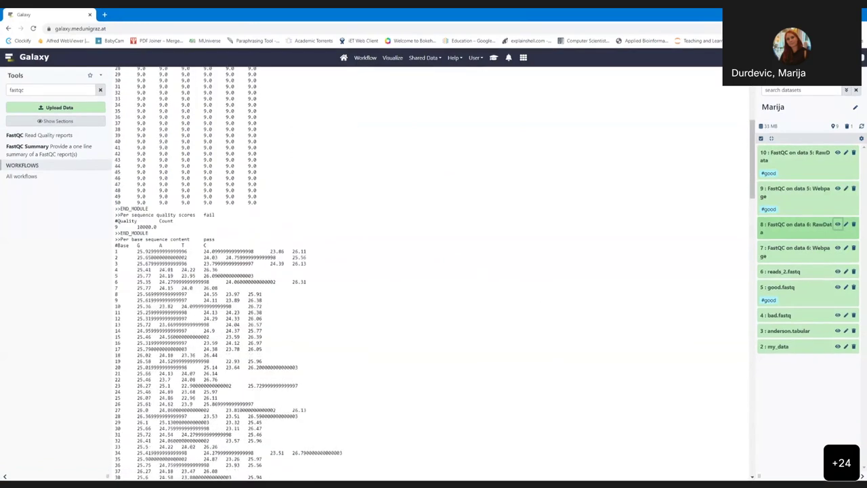
pyautogui.scroll(-15, 174, 192)
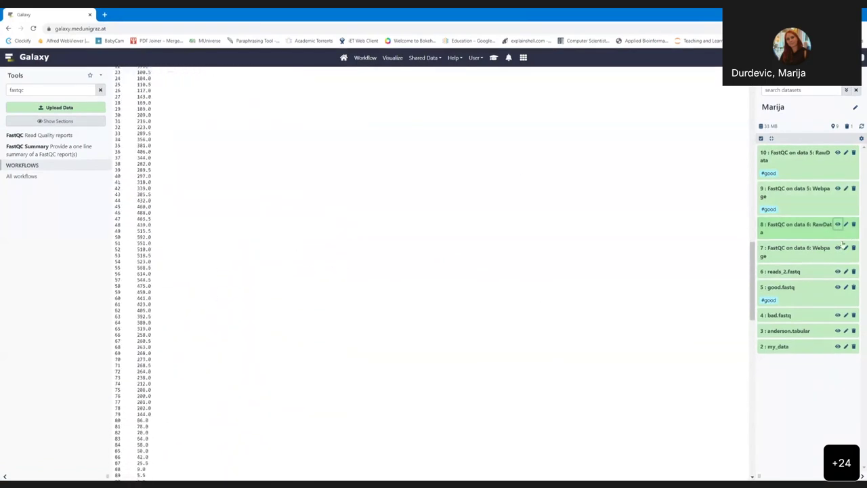
pyautogui.click(838, 247)
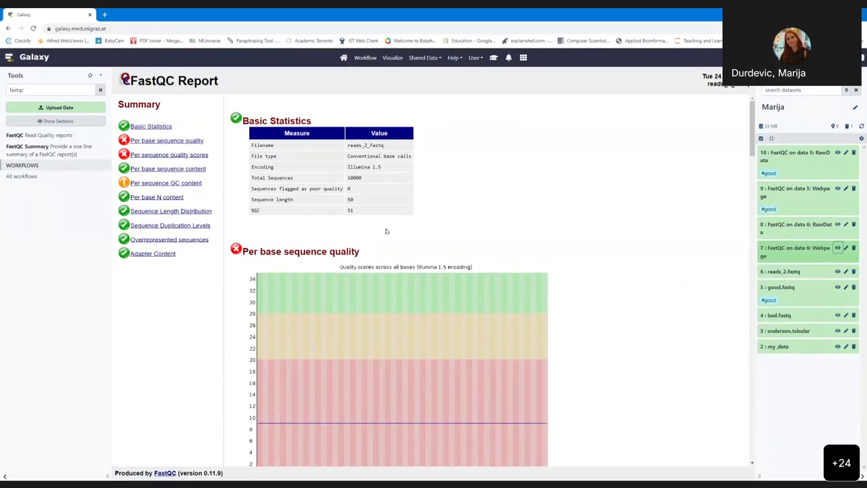
pyautogui.scroll(-5, 386, 231)
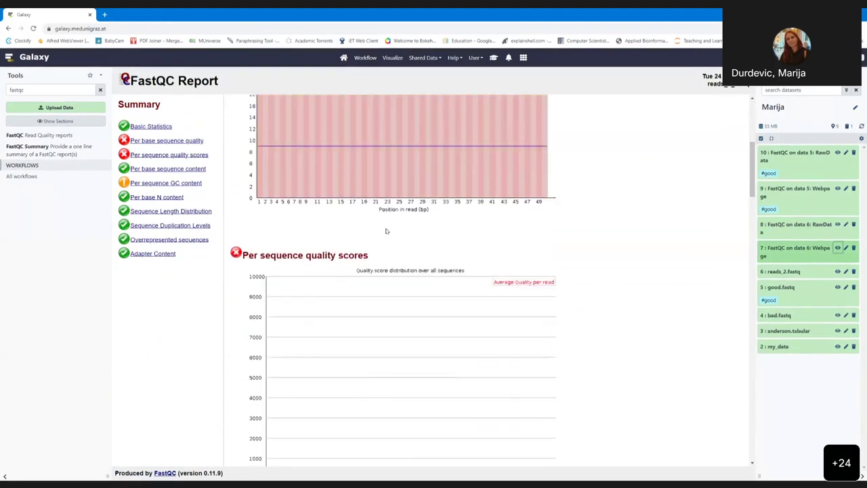
pyautogui.scroll(-12, 386, 231)
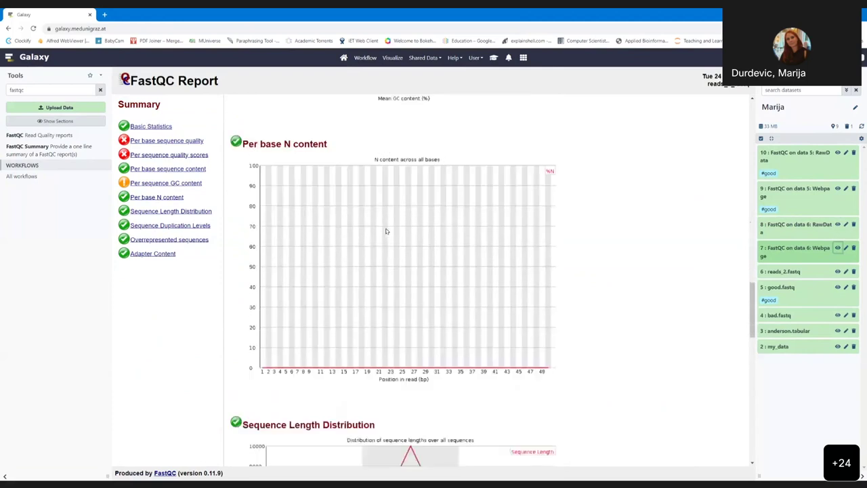
pyautogui.scroll(12, 385, 232)
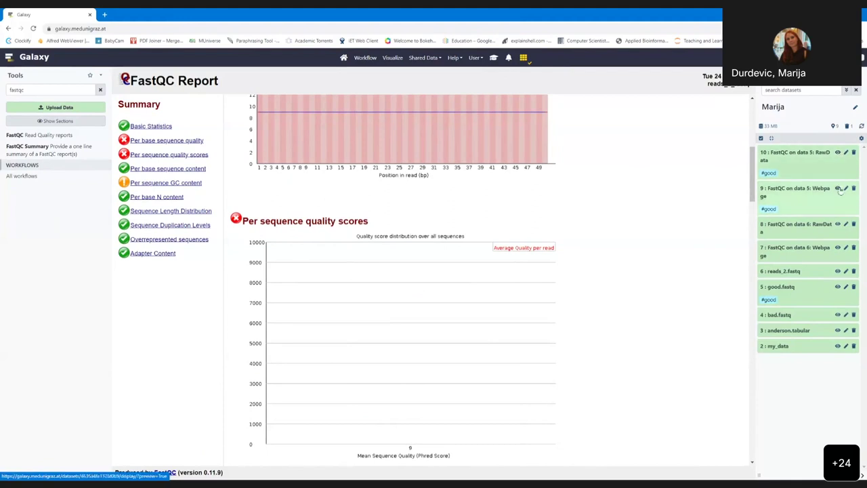
pyautogui.click(838, 188)
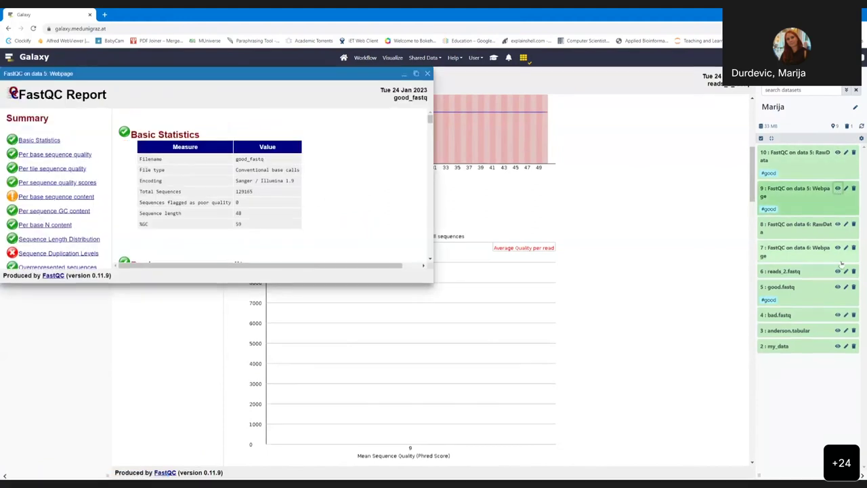
pyautogui.click(838, 286)
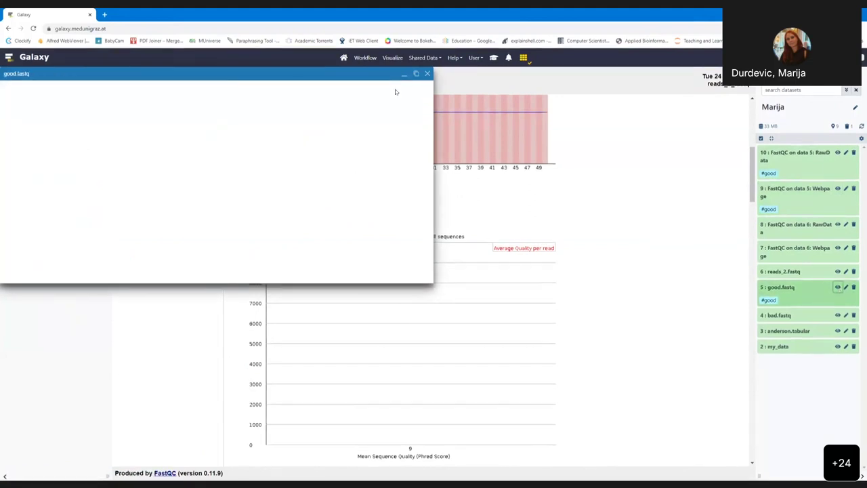
pyautogui.moveTo(354, 73); pyautogui.dragTo(404, 76)
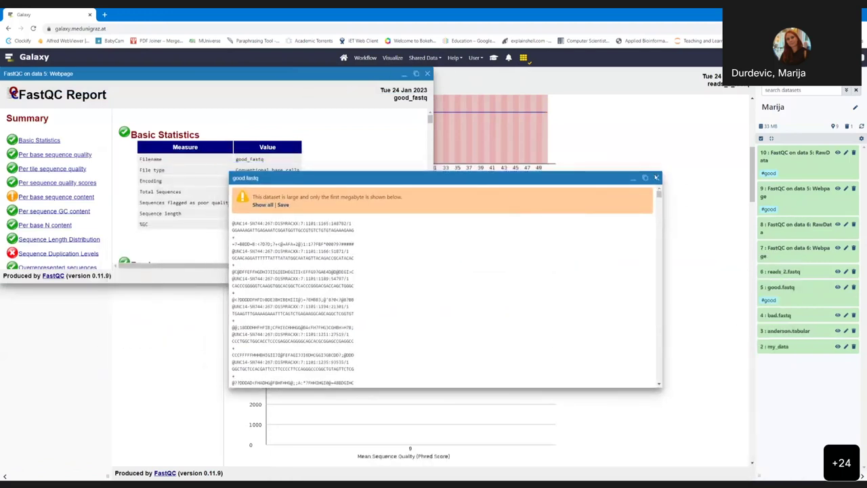
pyautogui.click(656, 177)
pyautogui.click(426, 73)
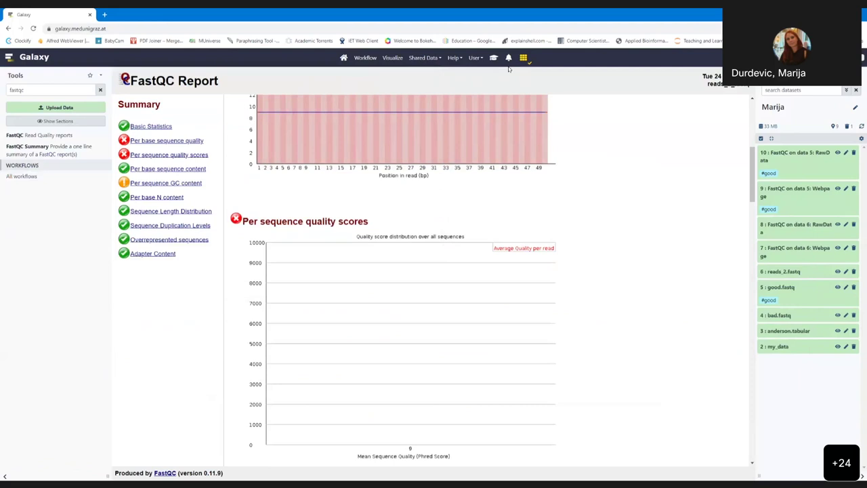
pyautogui.scroll(2, 630, 274)
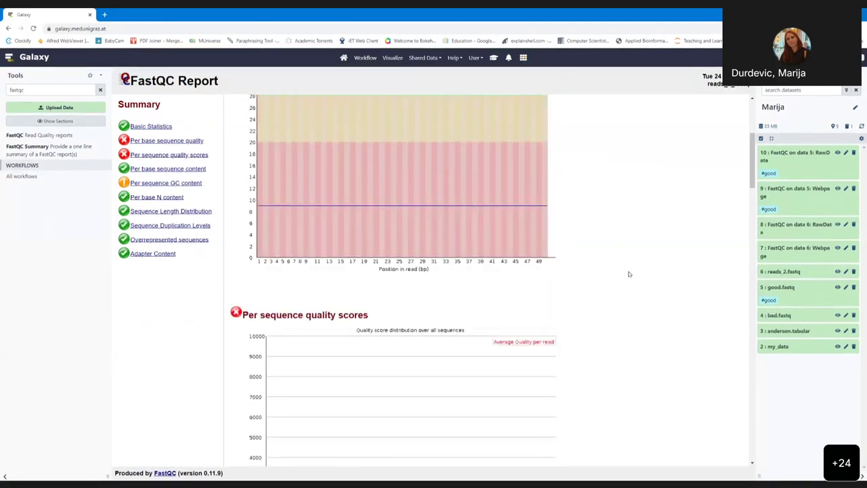
pyautogui.scroll(5, 630, 274)
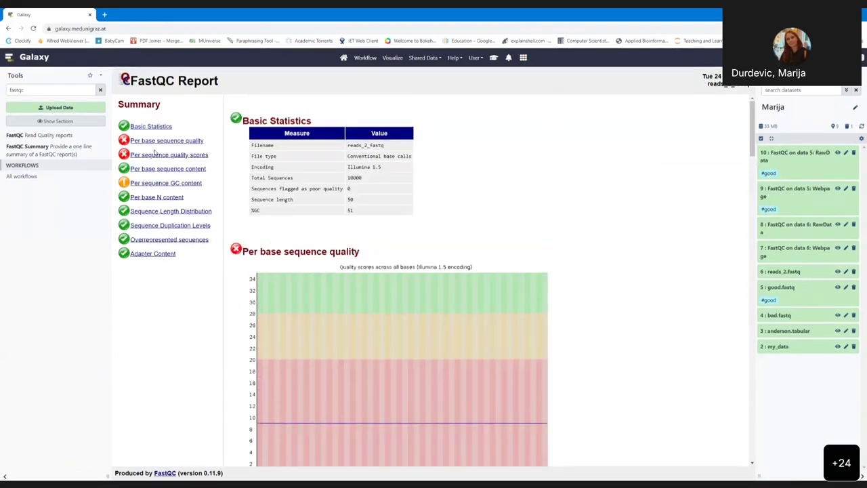
# Run FastQC in multiple-dataset mode on my_data, bad.fastq, good.fastq and reads_2.fastq
pyautogui.click(13, 136)
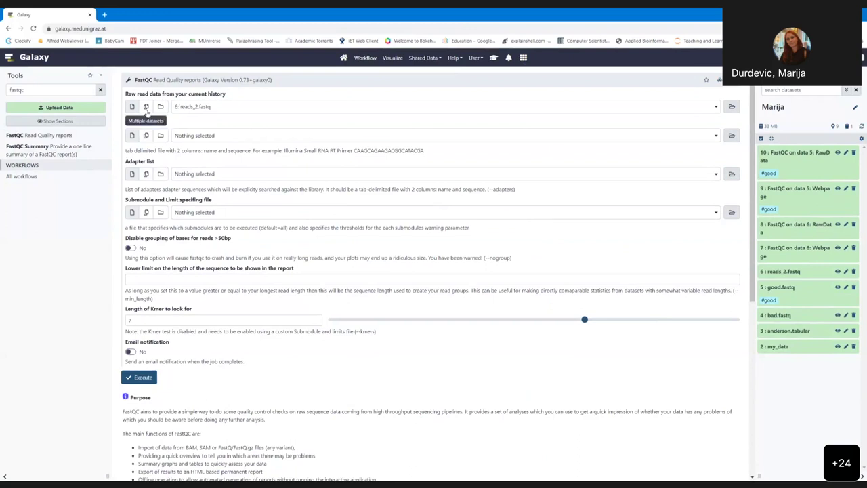
pyautogui.click(145, 107)
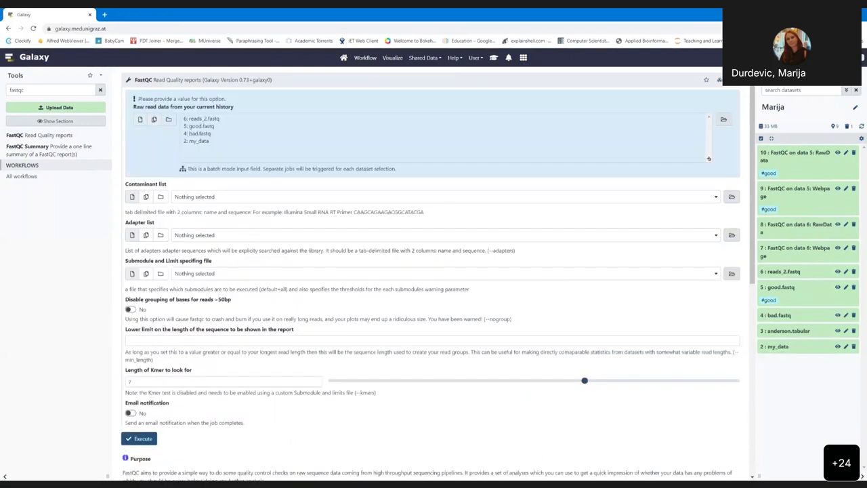
pyautogui.click(191, 118)
pyautogui.click(192, 113)
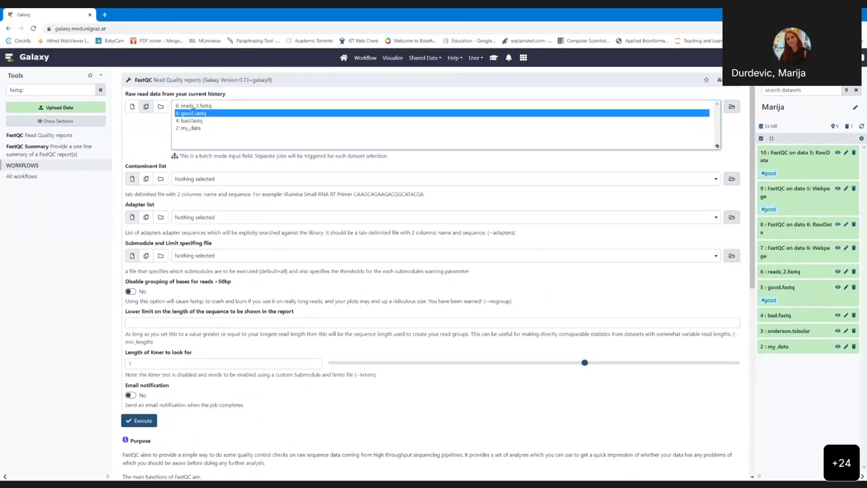
pyautogui.click(191, 121)
pyautogui.click(192, 127)
pyautogui.keyDown('ctrl'); pyautogui.click(192, 106); pyautogui.keyUp('ctrl')
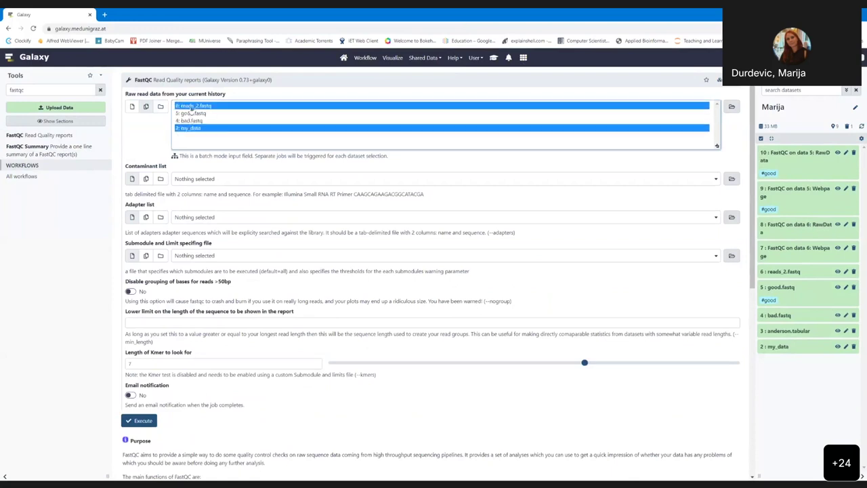
pyautogui.keyDown('ctrl'); pyautogui.click(192, 113); pyautogui.keyUp('ctrl')
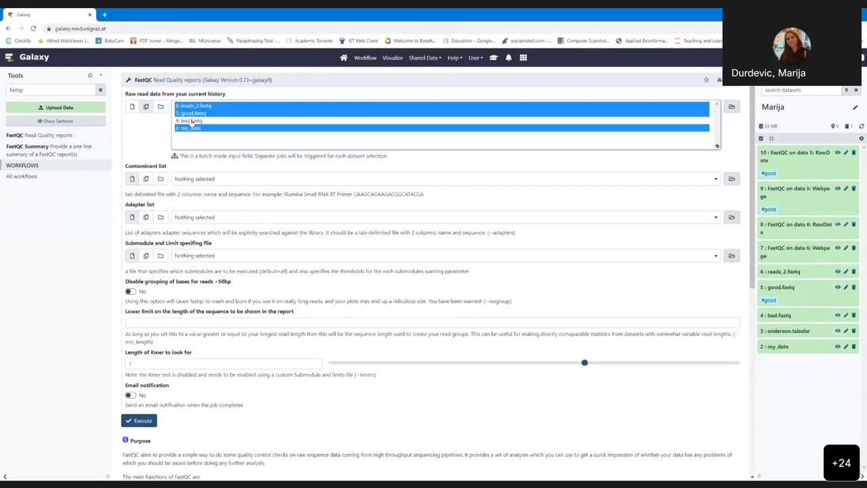
pyautogui.keyDown('ctrl'); pyautogui.click(192, 120); pyautogui.keyUp('ctrl')
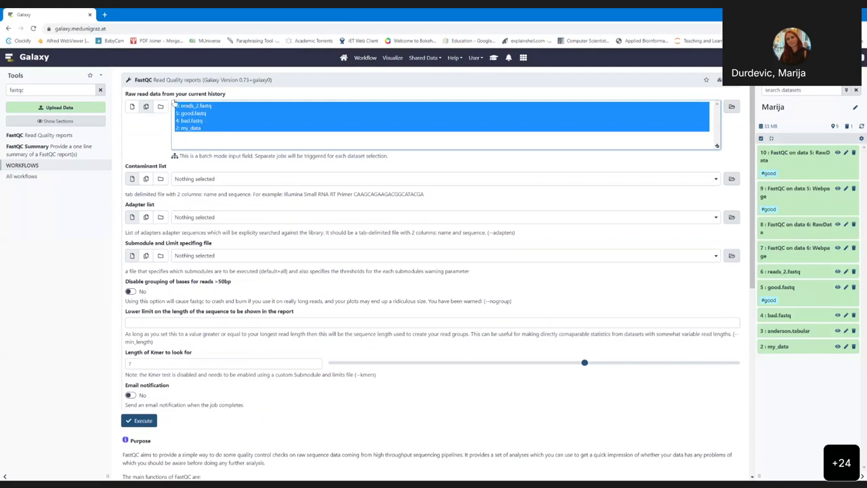
pyautogui.click(139, 422)
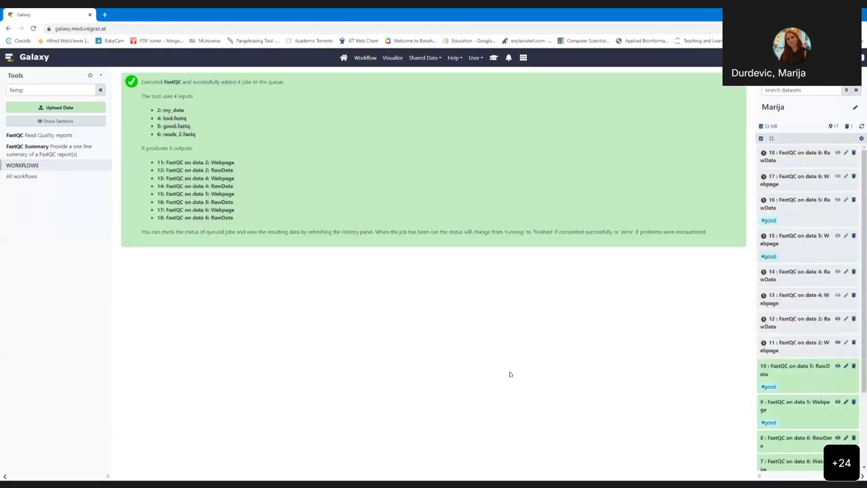
# Check FastQC outputs 11–18 processing in the history, then create a fresh empty history
pyautogui.scroll(-3, 788, 237)
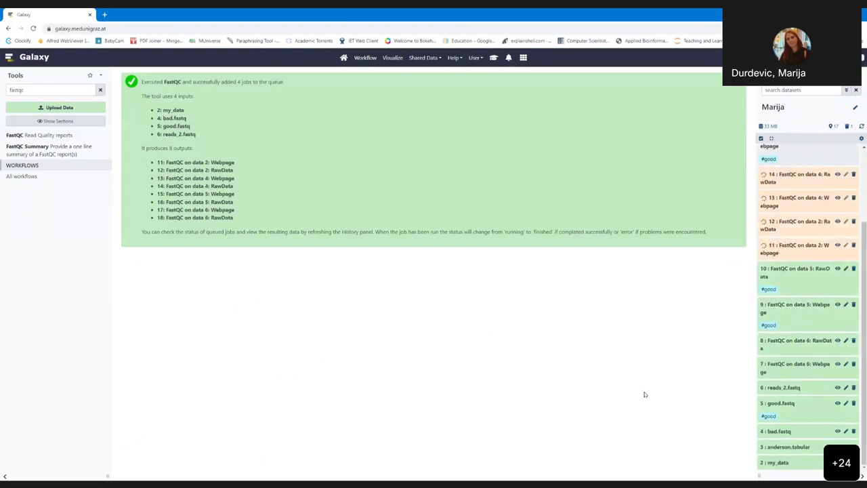
pyautogui.scroll(3, 784, 170)
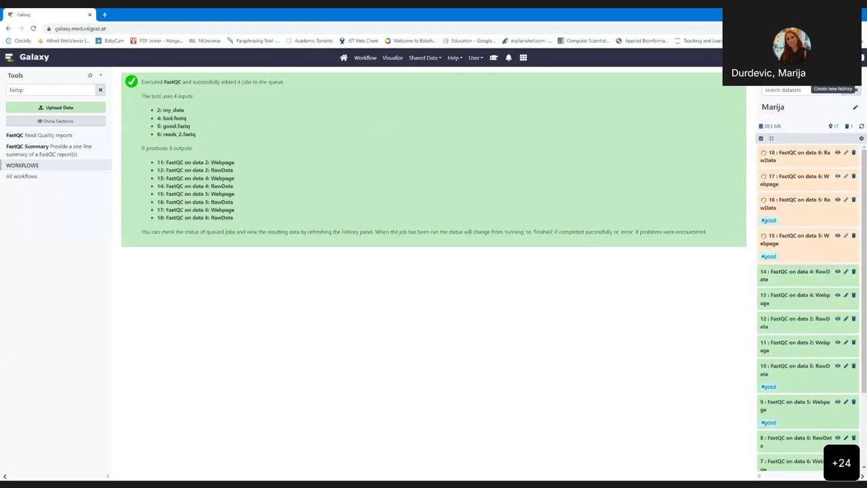
pyautogui.click(833, 76)
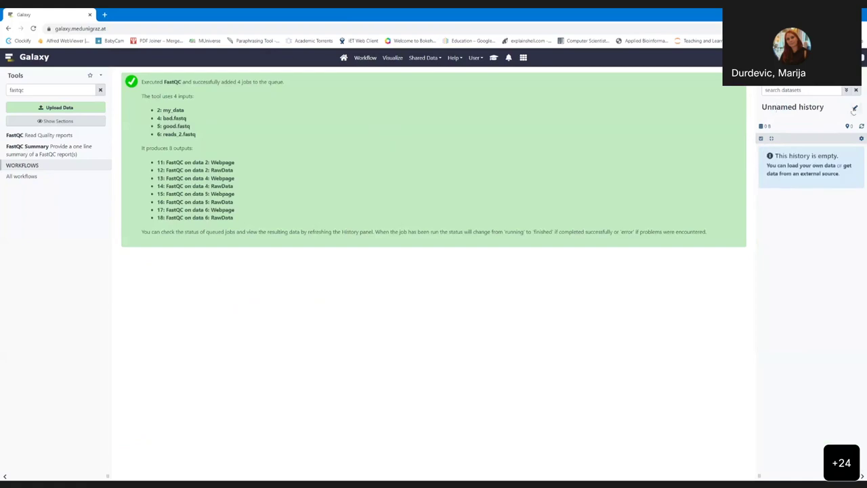
# Rename the new history to 'marija2' and open the upload window with its file list reset
pyautogui.click(855, 108)
pyautogui.write('a')
pyautogui.press('BackSpace')
pyautogui.write('rija2')
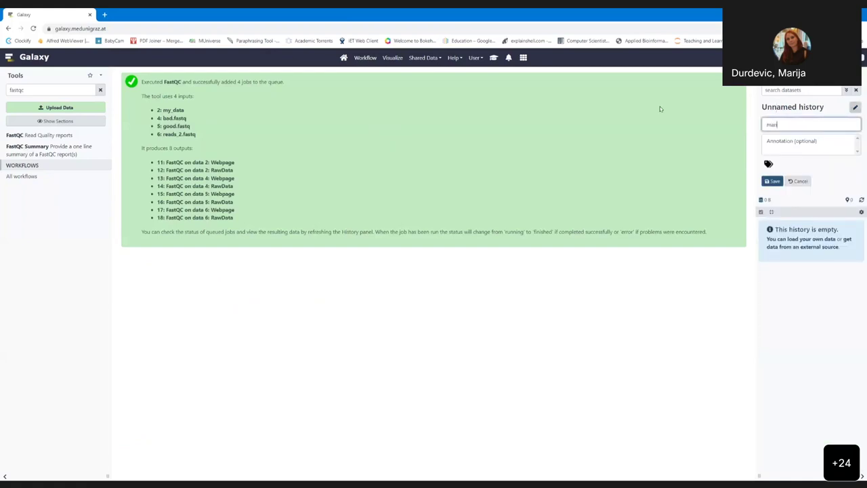
pyautogui.press('Return')
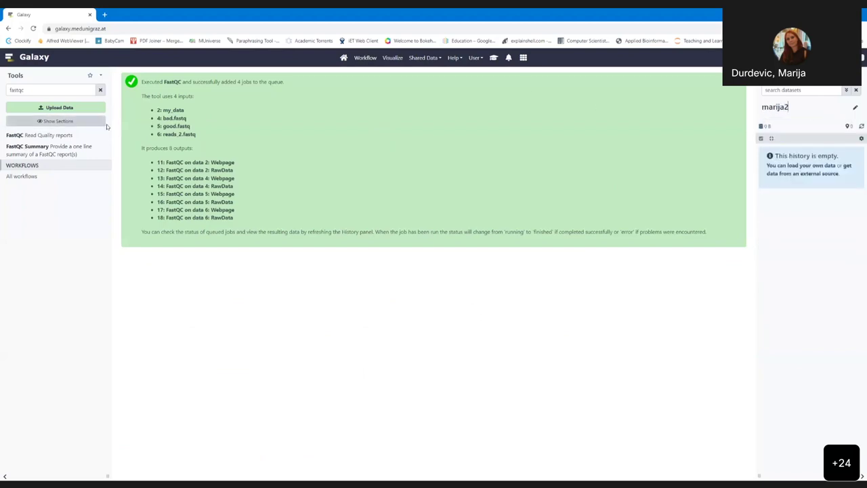
pyautogui.click(61, 108)
pyautogui.click(565, 258)
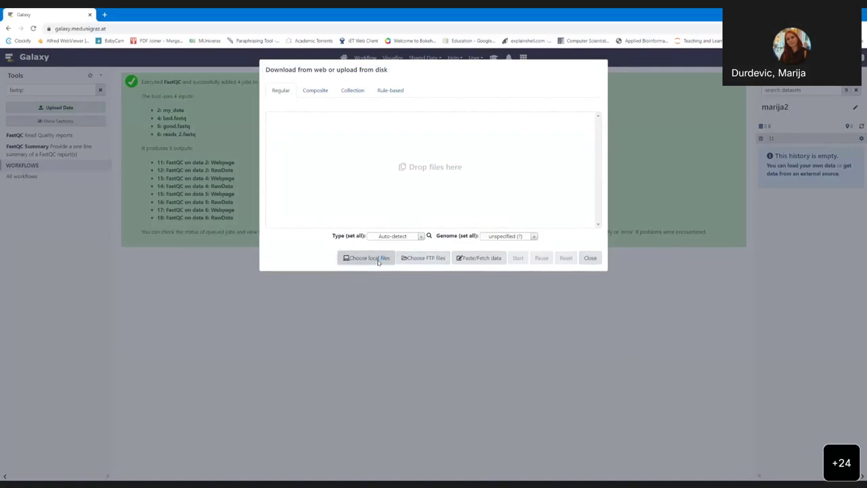
# Upload the fourteen Control1–Sample5 R1/R2 fastq.gz files from the local computer
pyautogui.click(376, 258)
pyautogui.click(519, 259)
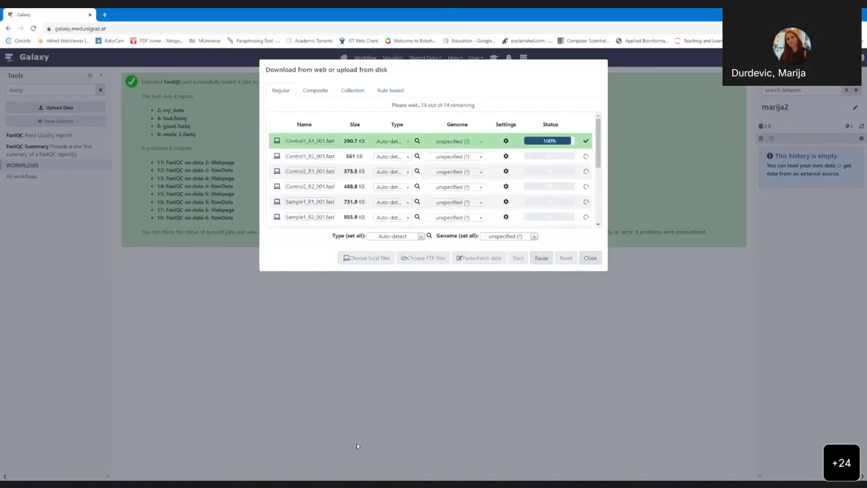
pyautogui.click(590, 258)
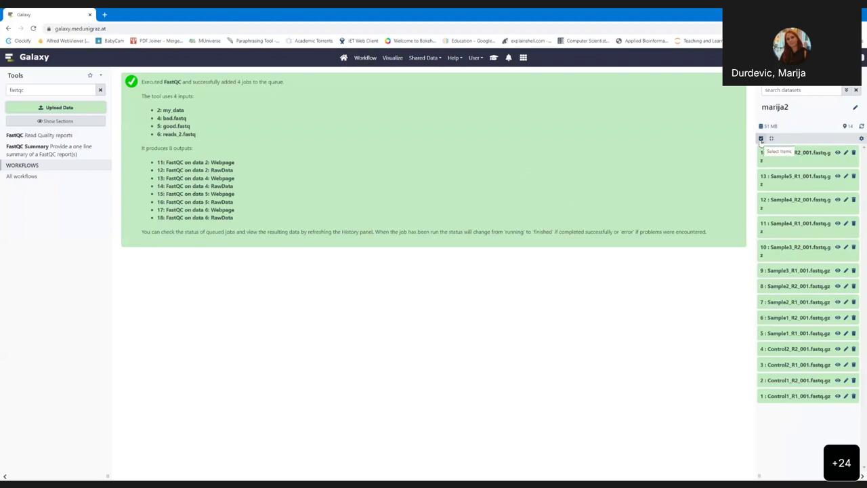
# Select all 14 uploaded datasets and start building a list of dataset pairs
pyautogui.click(761, 139)
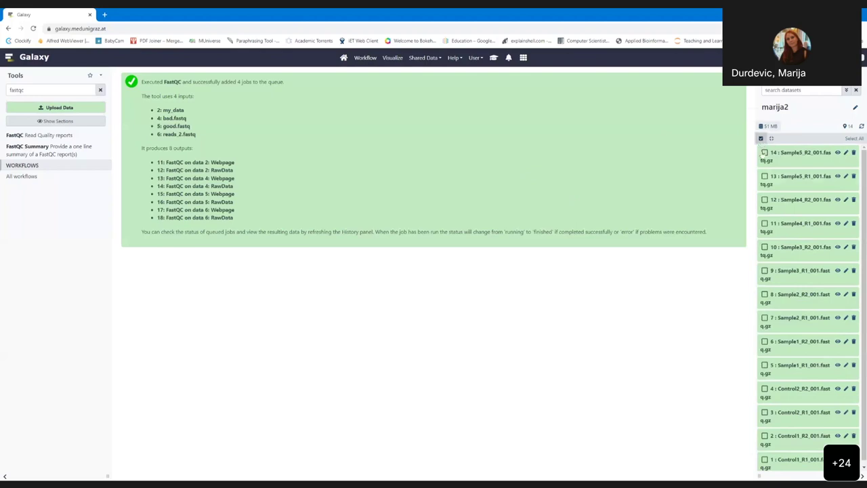
pyautogui.click(852, 139)
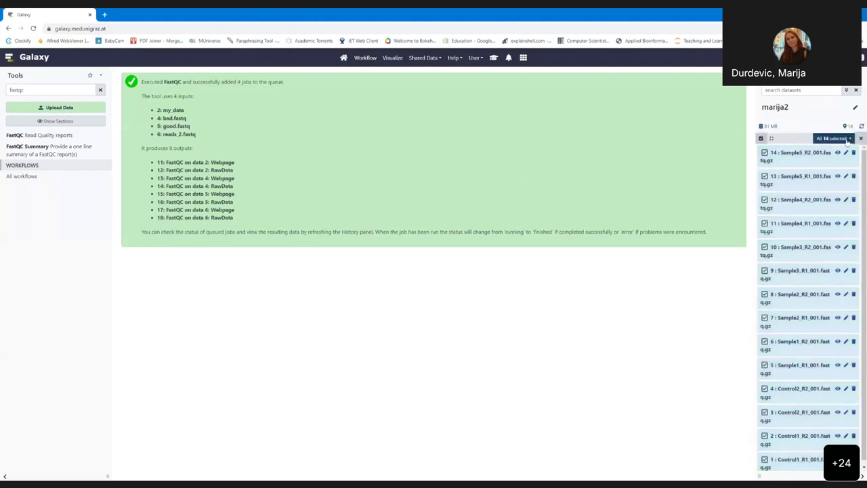
pyautogui.click(850, 139)
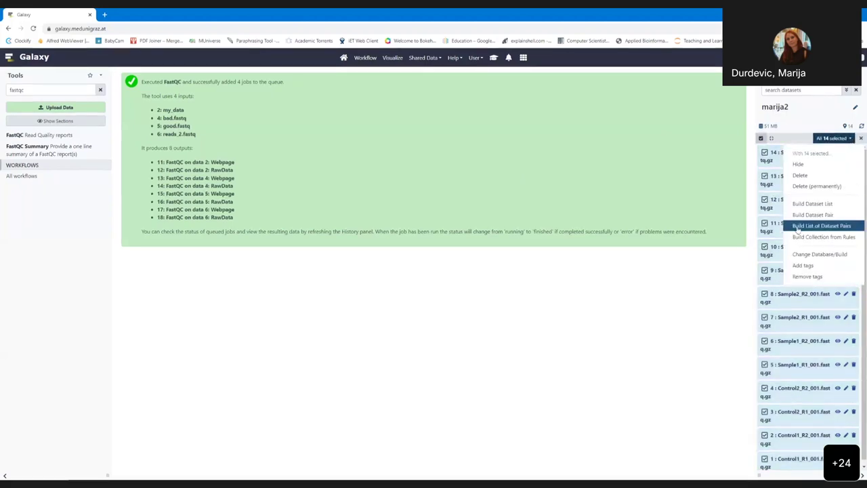
pyautogui.click(826, 229)
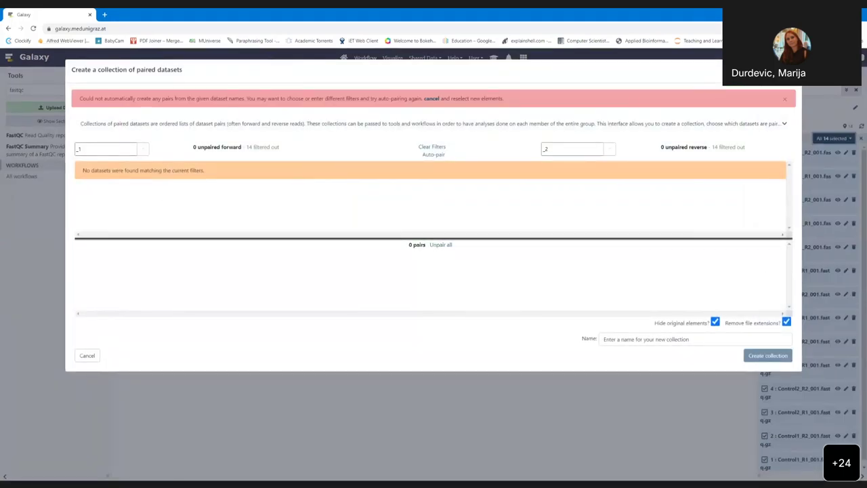
# Set the R1/R2 read filters, auto-pair the files, and create the collection 'data'
pyautogui.click(136, 146)
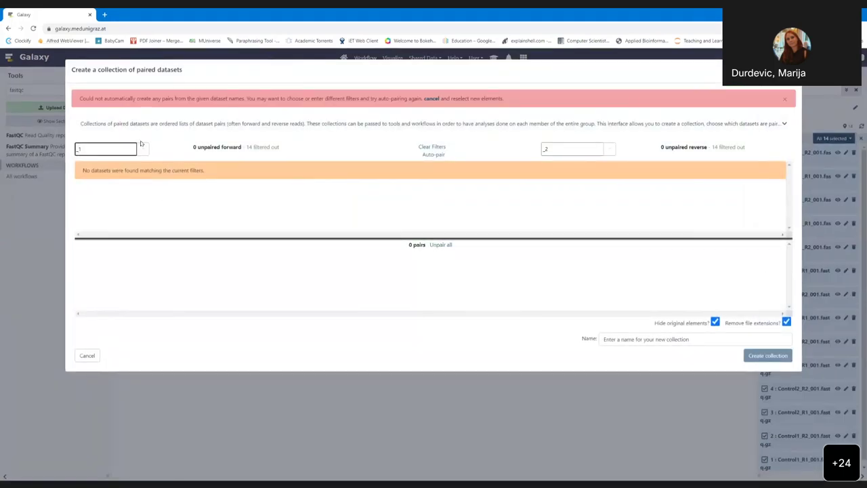
pyautogui.write('R1')
pyautogui.click(552, 149)
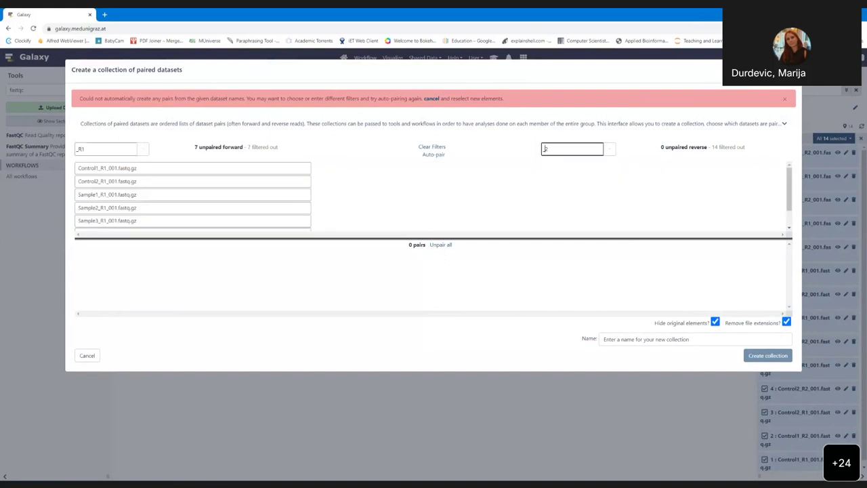
pyautogui.write('R2')
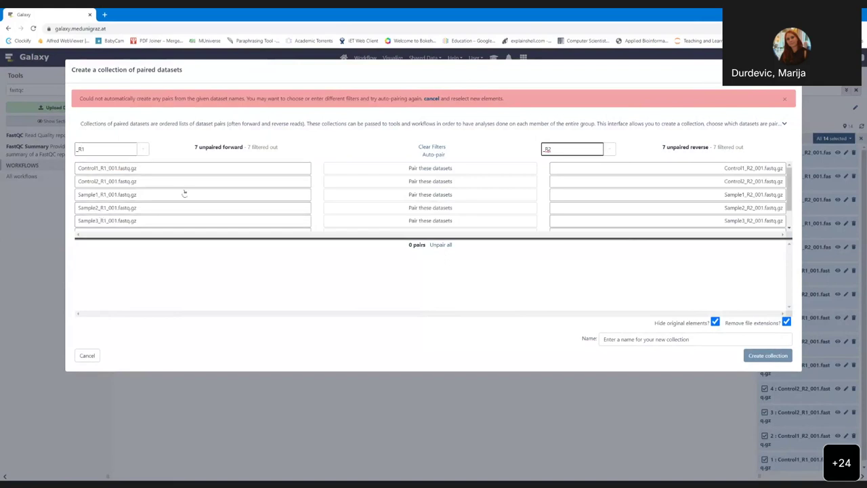
pyautogui.click(433, 153)
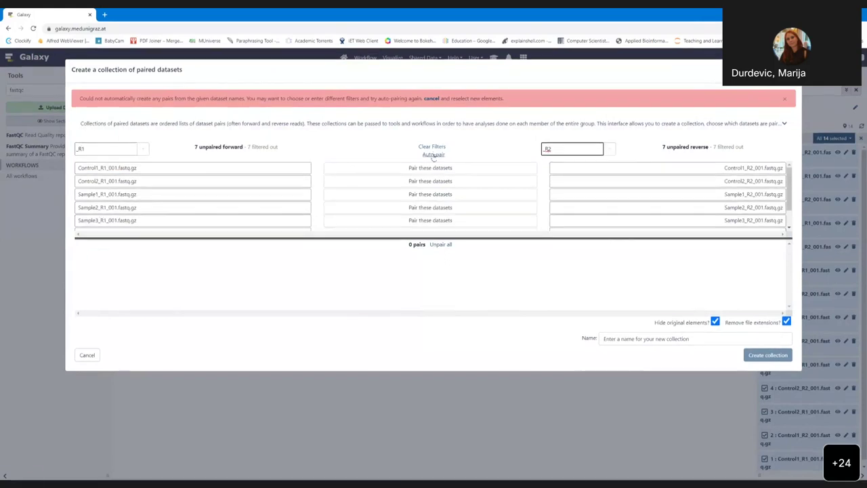
pyautogui.click(643, 338)
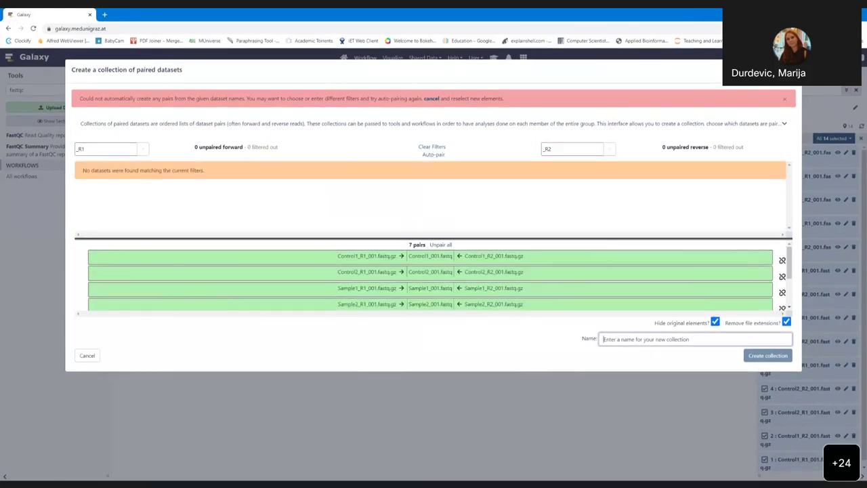
pyautogui.write('data')
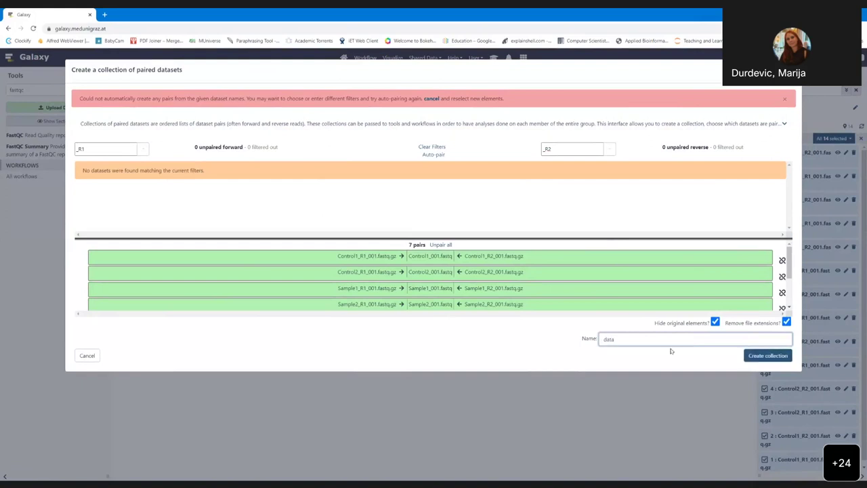
pyautogui.click(788, 356)
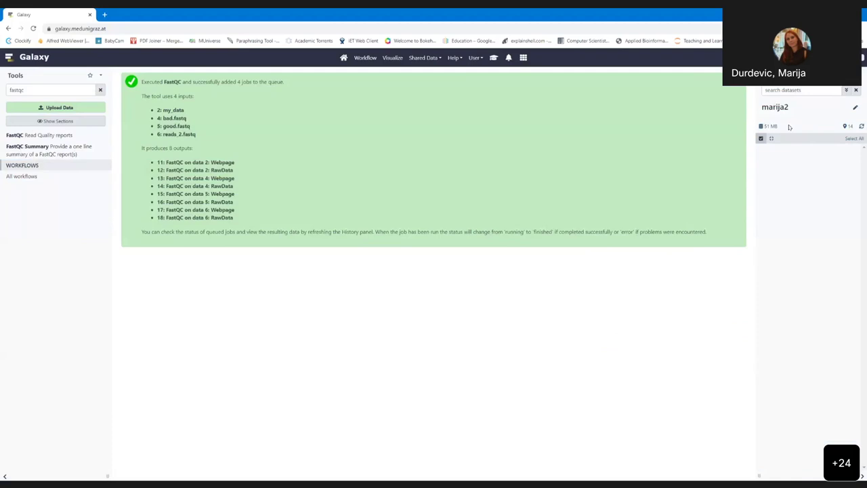
# Browse the data collection's pairs, checking Control1_001's forward and reverse reads
pyautogui.click(761, 138)
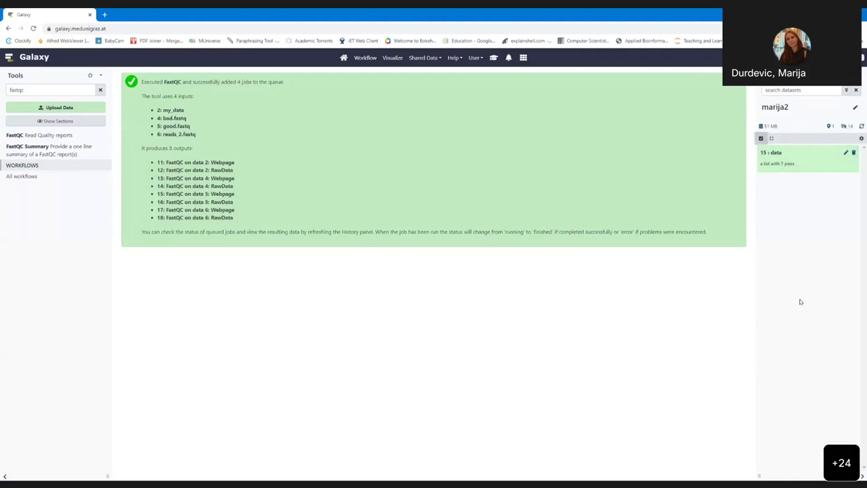
pyautogui.click(775, 155)
pyautogui.click(773, 130)
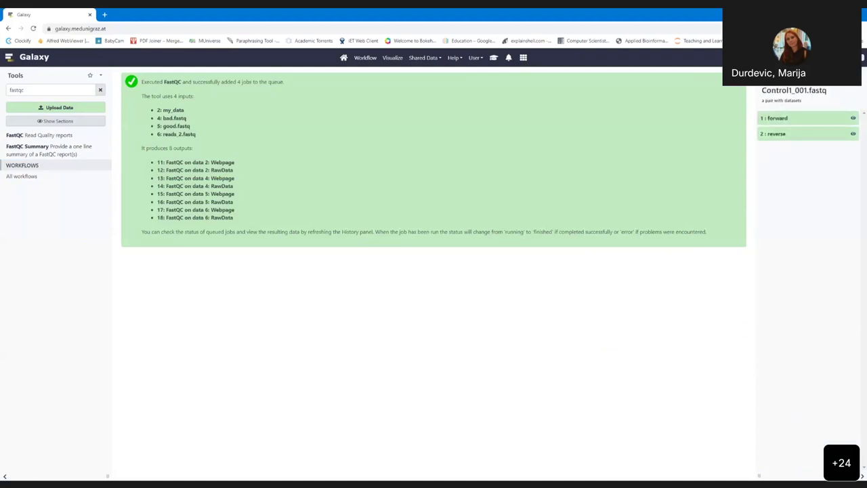
pyautogui.click(772, 78)
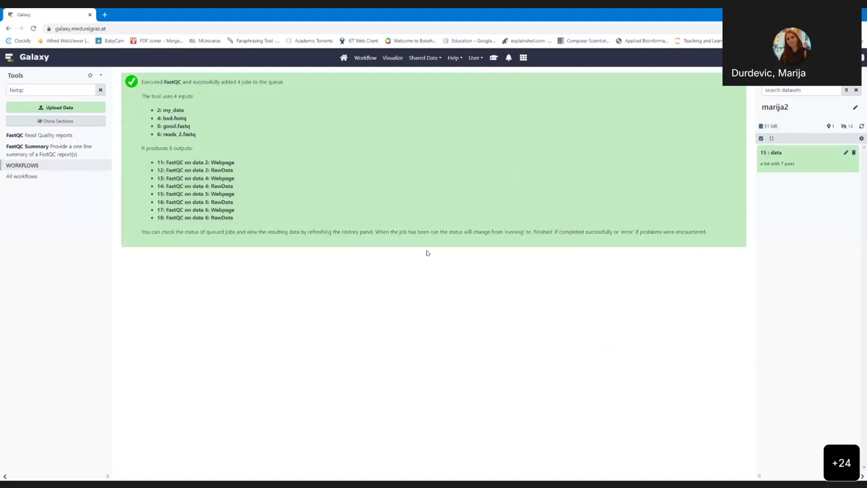
# Run FastQC on the paired collection 15: data
pyautogui.click(105, 133)
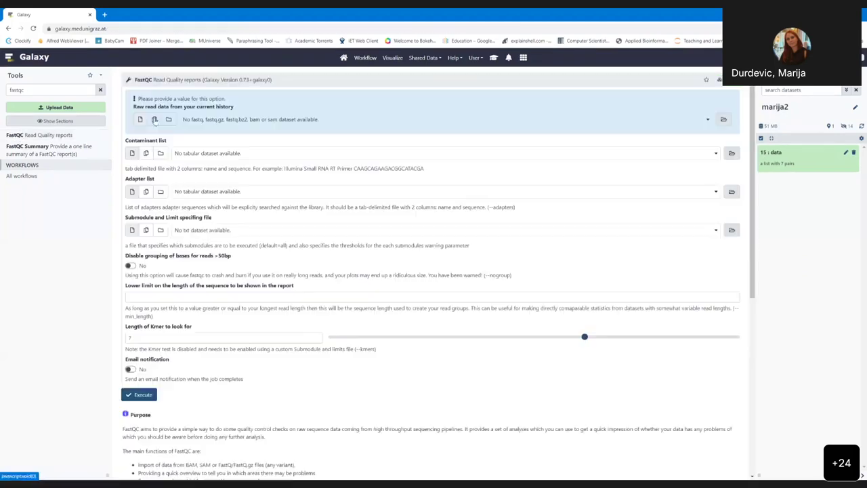
pyautogui.click(167, 119)
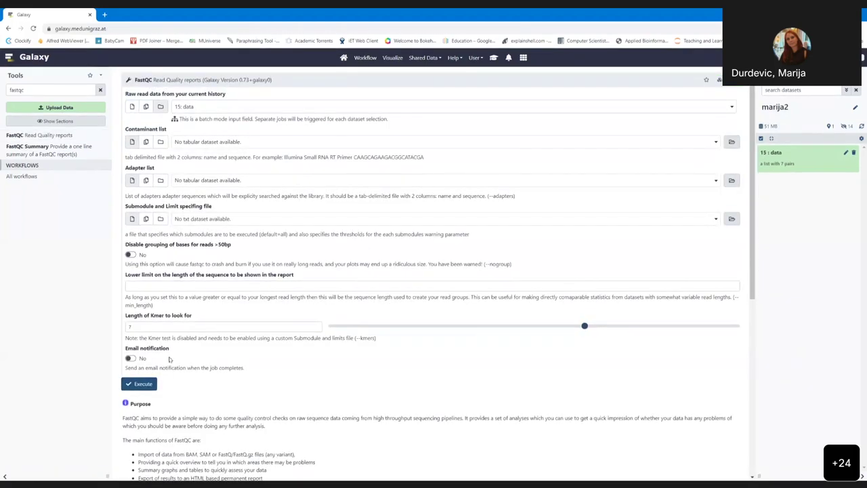
pyautogui.click(142, 384)
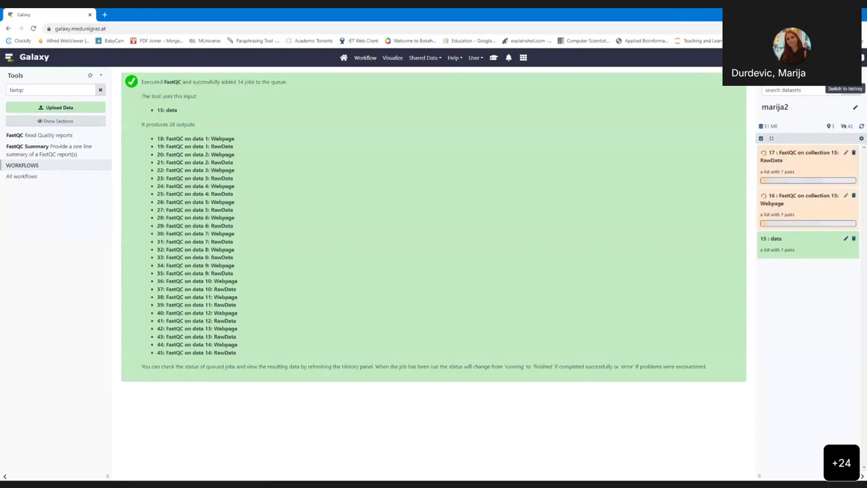
# Drag 2: my_data from the Marija history into marija2 in the side-by-side view
pyautogui.click(845, 77)
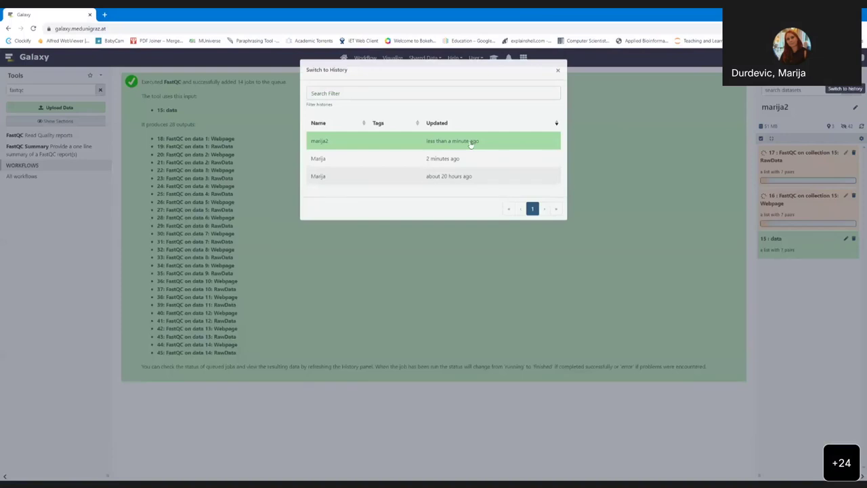
pyautogui.click(558, 70)
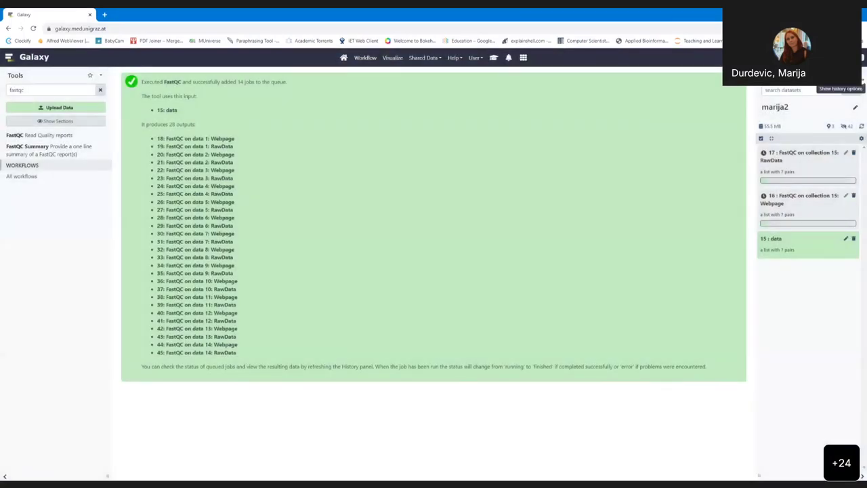
pyautogui.click(857, 77)
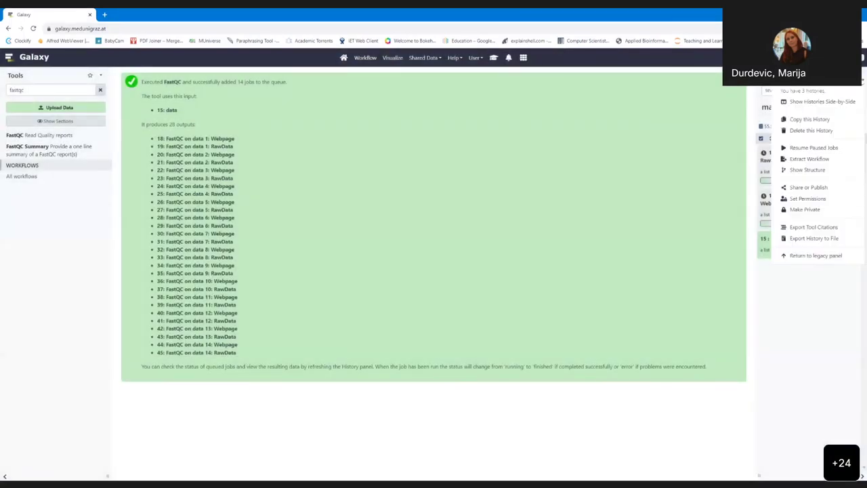
pyautogui.click(826, 101)
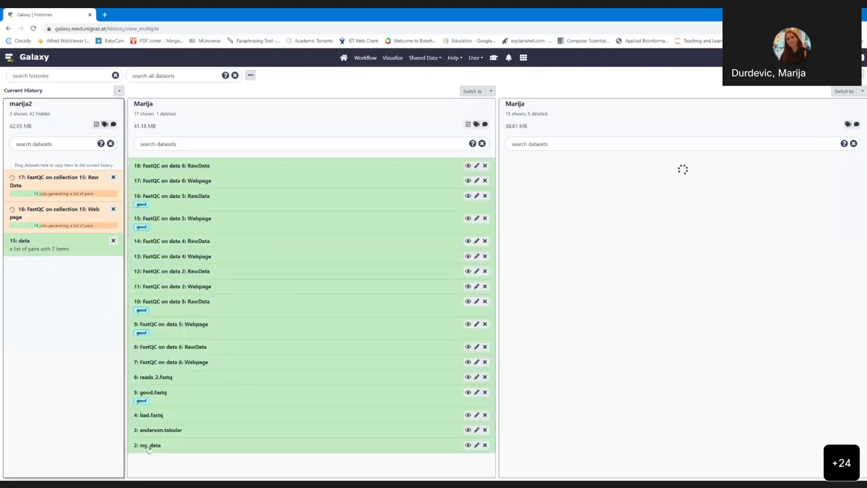
pyautogui.moveTo(148, 449); pyautogui.dragTo(28, 175)
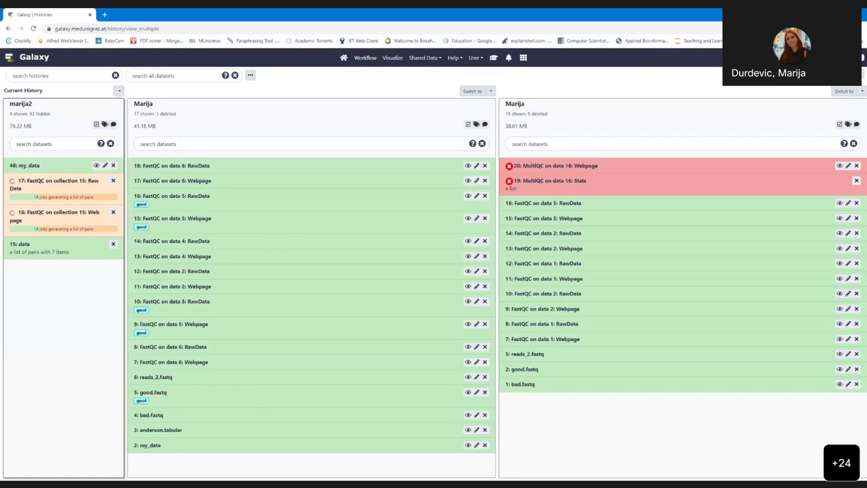
# Keep marija2 as the current history and return to the Galaxy home page
pyautogui.click(464, 93)
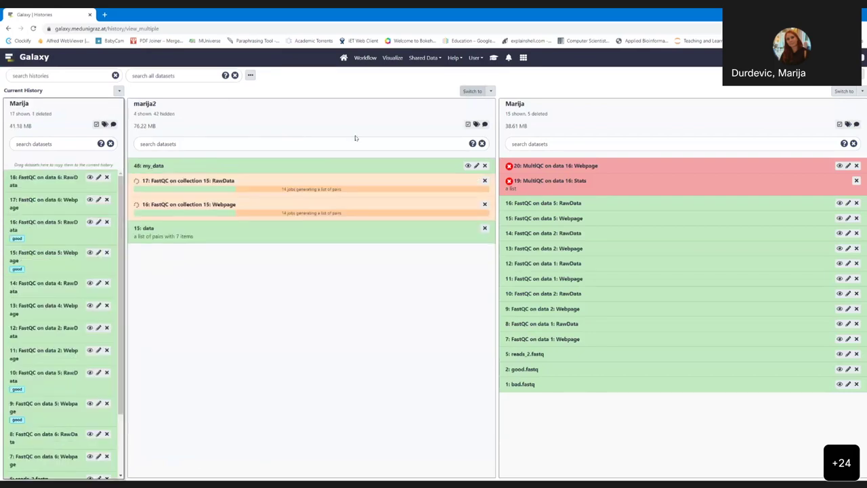
pyautogui.click(472, 91)
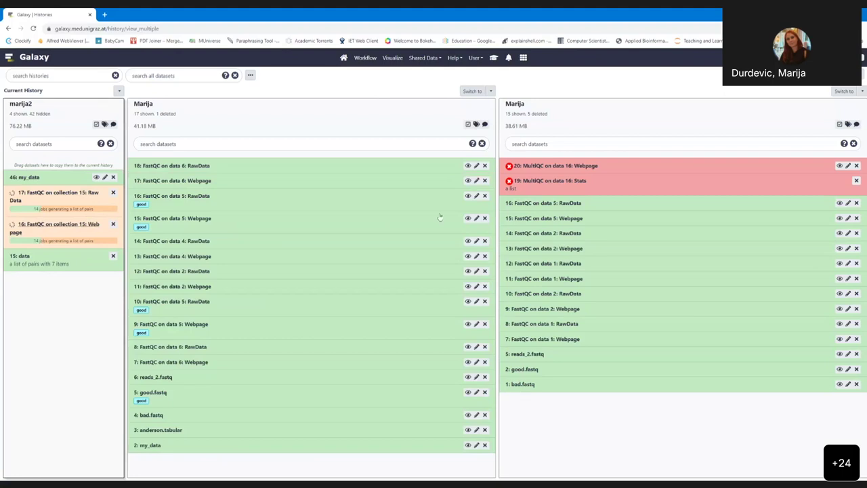
pyautogui.click(36, 61)
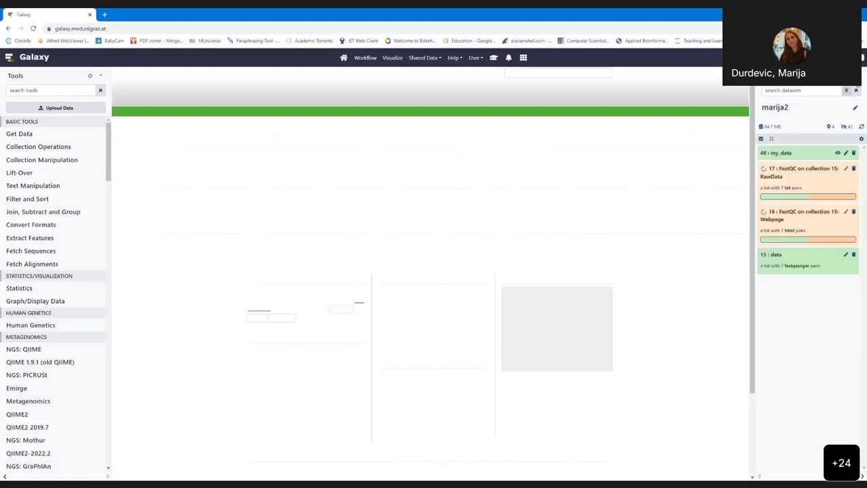
# Open the marija2 history options dropdown from the history panel
pyautogui.click(861, 139)
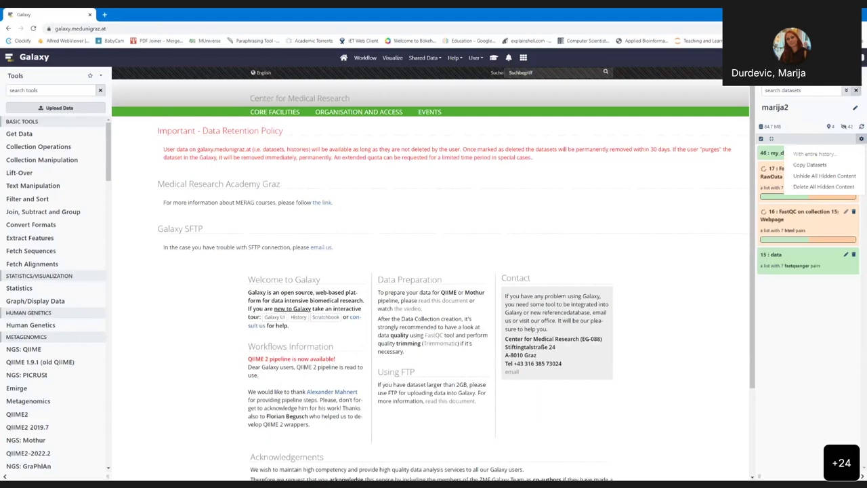
pyautogui.click(861, 83)
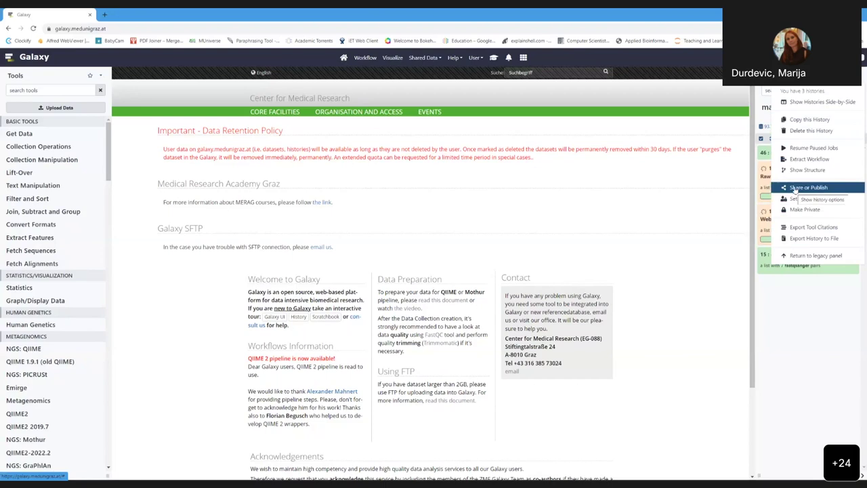
# Make marija2 accessible via link and share it with one user by e-mail address
pyautogui.click(796, 190)
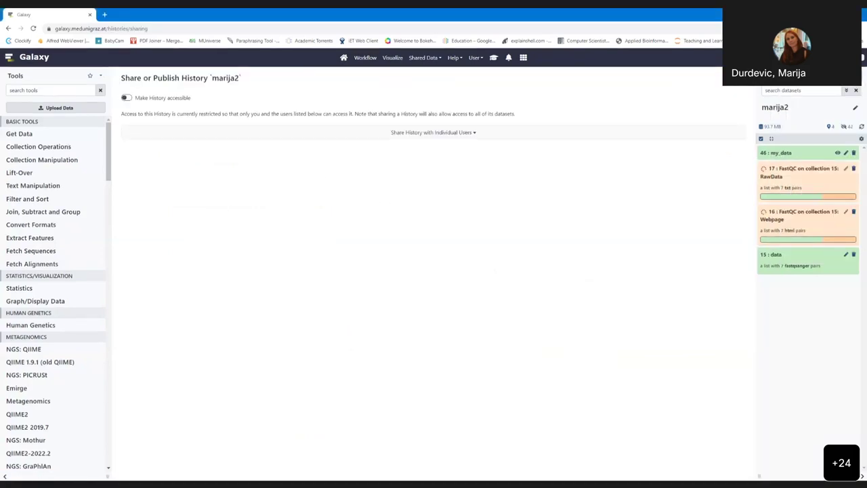
pyautogui.click(126, 99)
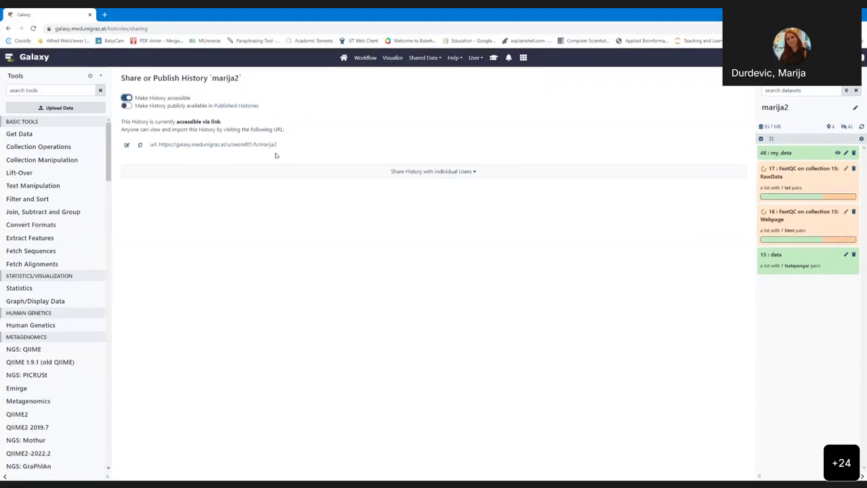
pyautogui.click(405, 175)
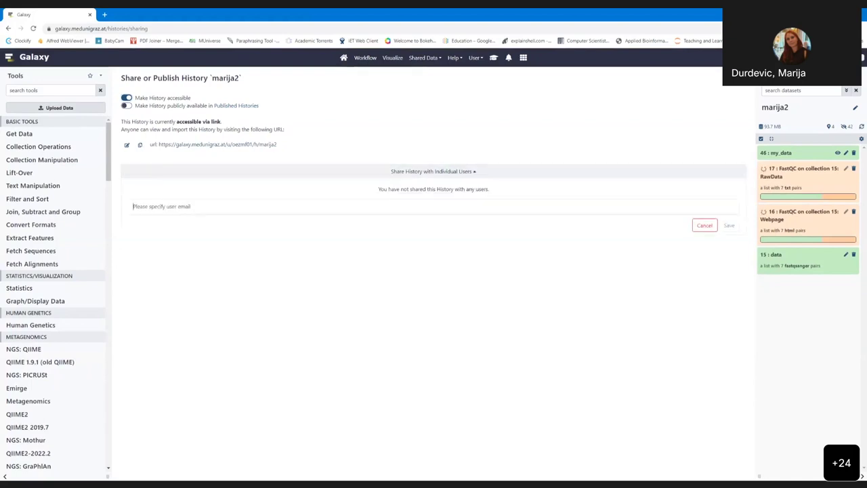
pyautogui.write('m')
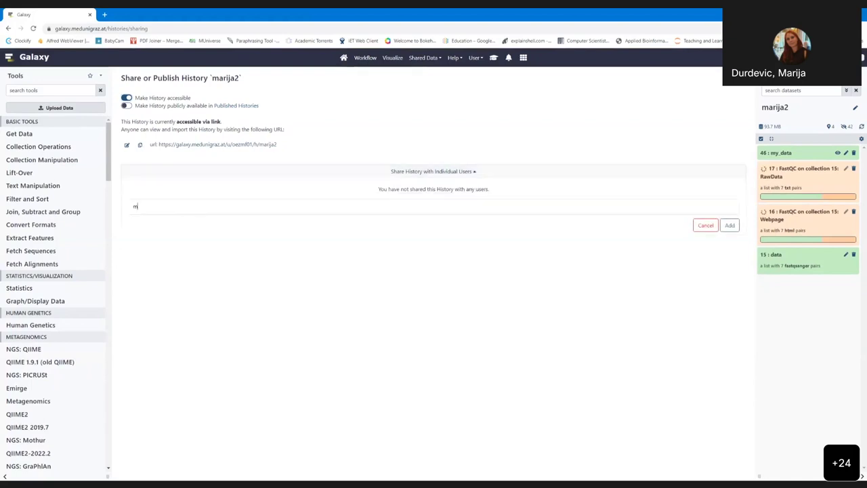
pyautogui.press('BackSpace')
pyautogui.write('ardrea')
pyautogui.press('BackSpace')
pyautogui.press('BackSpace')
pyautogui.press('BackSpace')
pyautogui.press('BackSpace')
pyautogui.write('andrea')
pyautogui.press('BackSpace')
pyautogui.press('BackSpace')
pyautogui.press('BackSpace')
pyautogui.press('BackSpace')
pyautogui.press('BackSpace')
pyautogui.press('BackSpace')
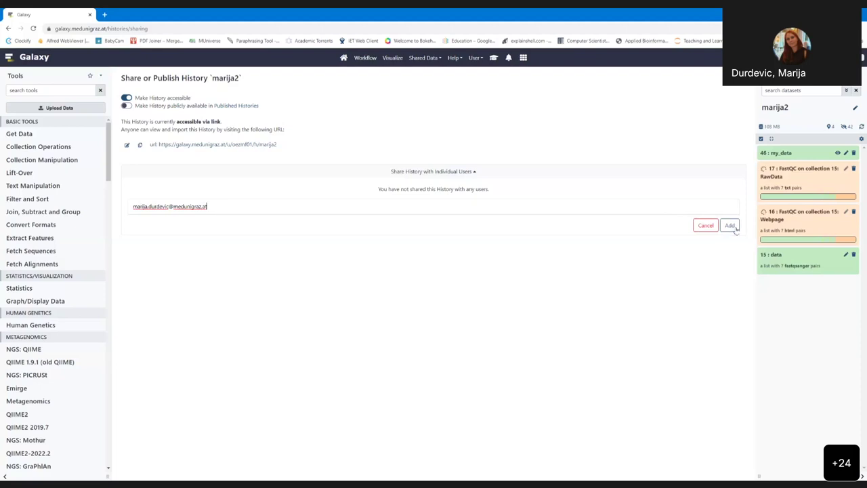
pyautogui.click(730, 226)
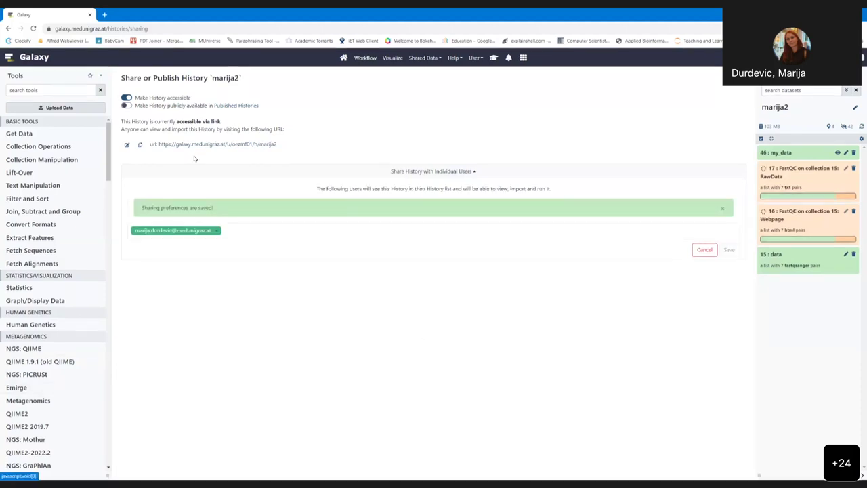
# Publish marija2 so it appears in Published Histories
pyautogui.click(127, 106)
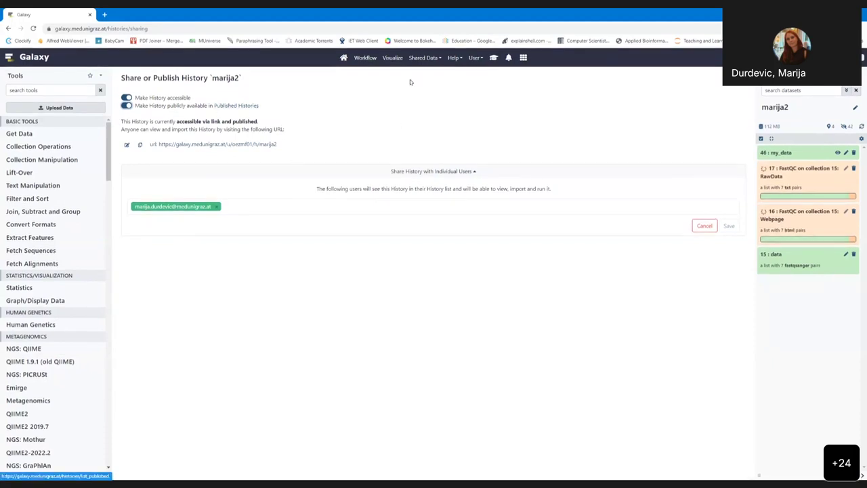
pyautogui.click(421, 60)
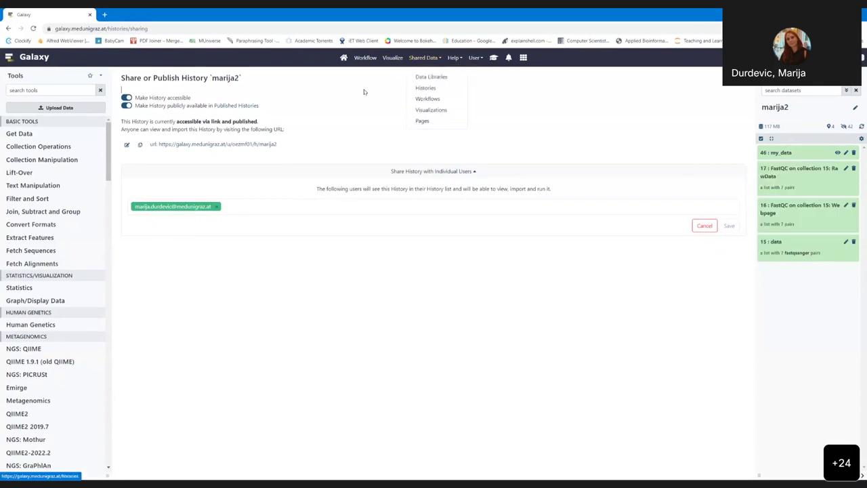
pyautogui.click(740, 109)
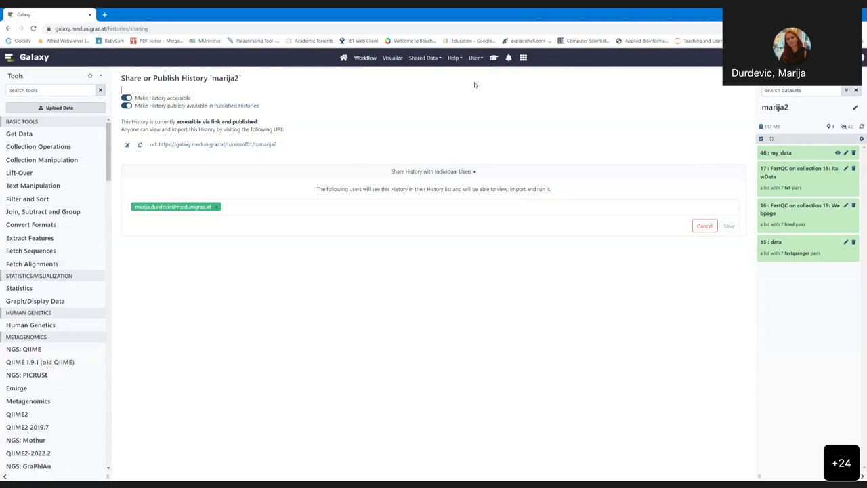
pyautogui.click(475, 60)
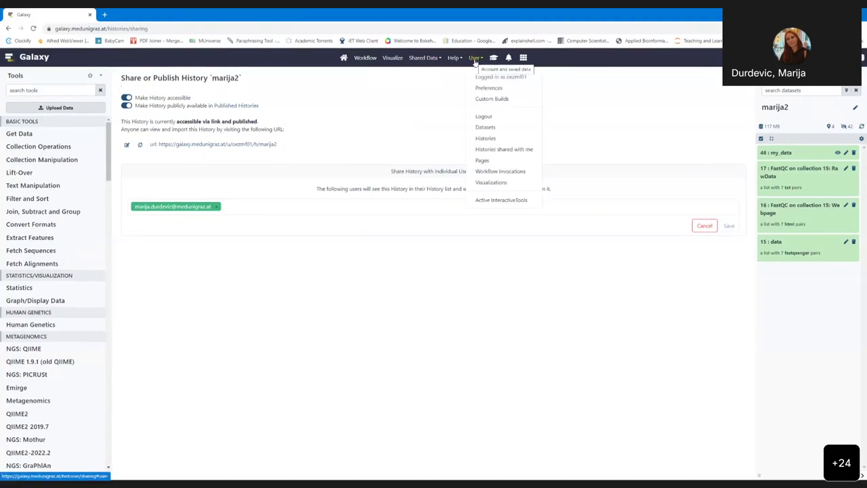
# Copy the shared 'Copy of Course NGS QC' history from Histories shared with me
pyautogui.click(480, 153)
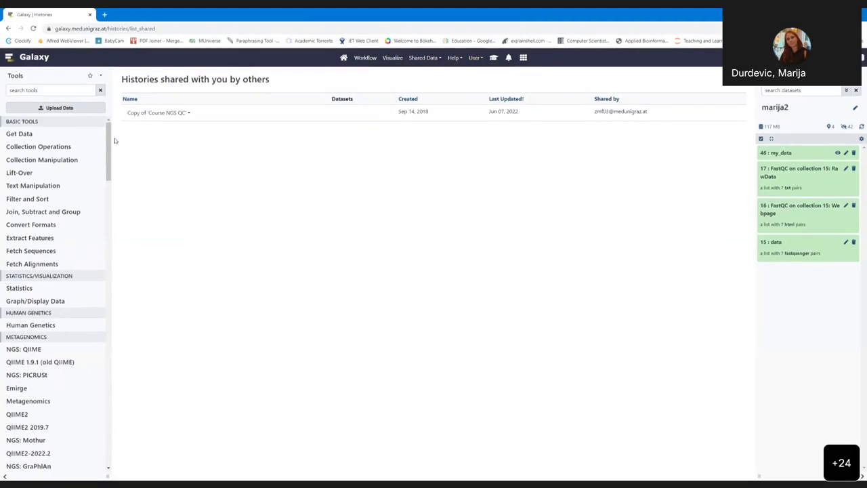
pyautogui.click(183, 113)
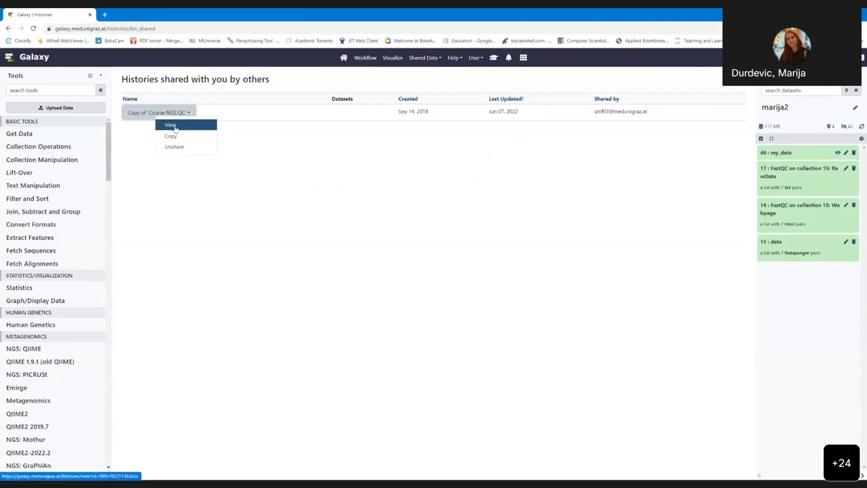
pyautogui.click(176, 137)
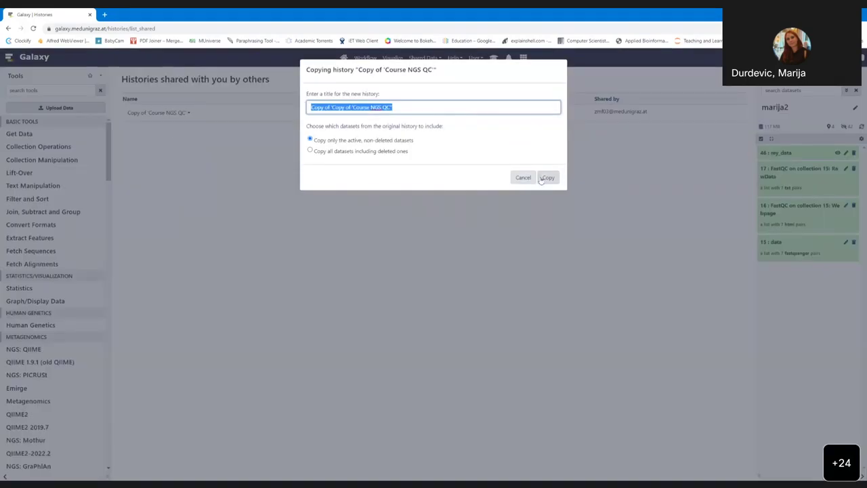
pyautogui.click(546, 178)
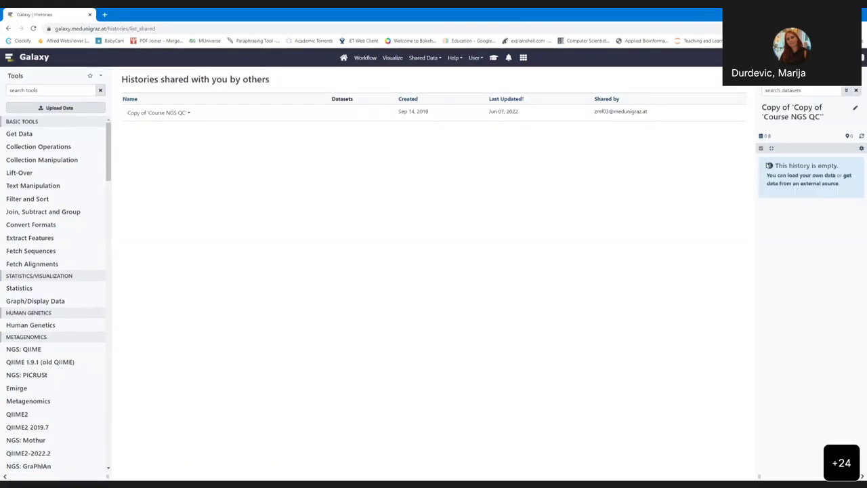
pyautogui.click(190, 113)
pyautogui.click(344, 143)
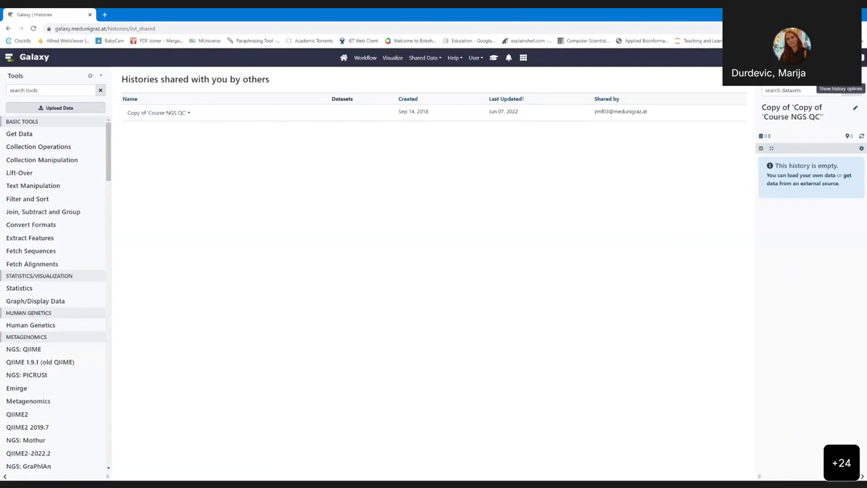
# Switch to marija2 from the side-by-side histories view and go back home
pyautogui.click(856, 76)
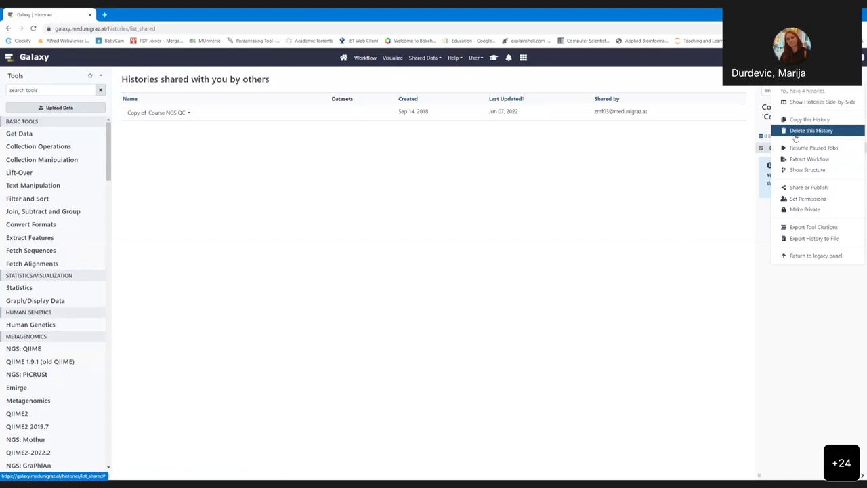
pyautogui.click(800, 103)
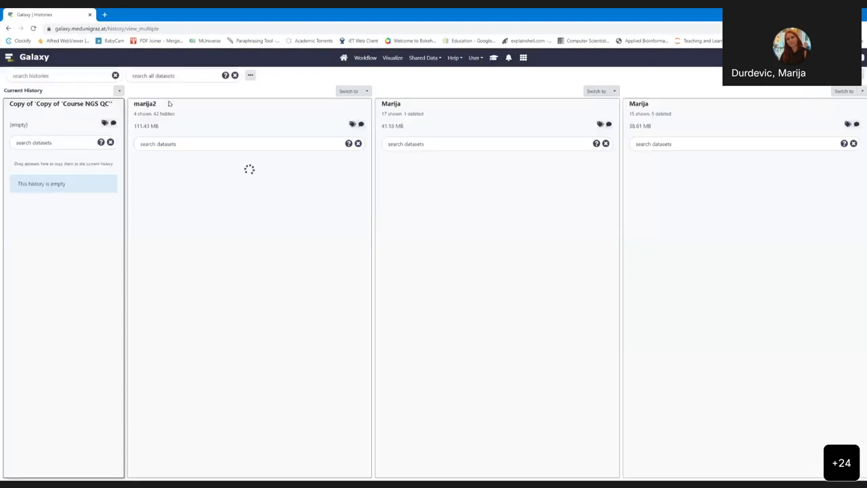
pyautogui.click(344, 92)
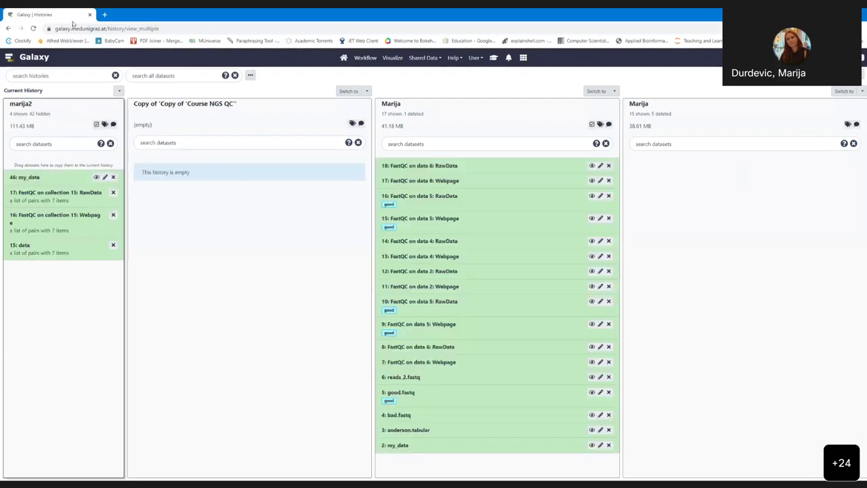
pyautogui.click(37, 60)
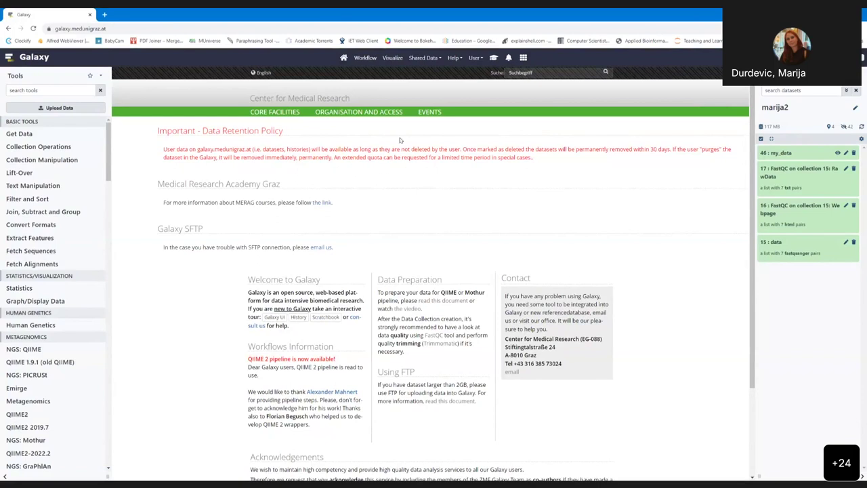
# Import the published 'Quality Checking' workflow from Shared Data and view your workflow list
pyautogui.click(417, 60)
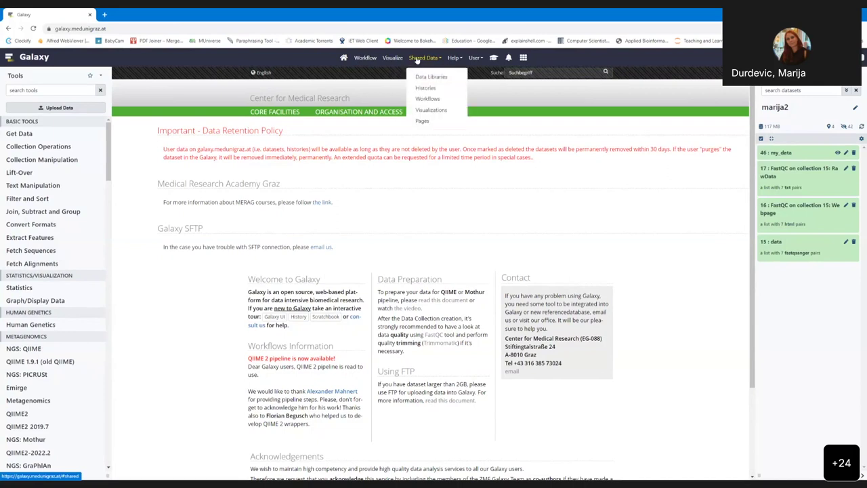
pyautogui.click(425, 101)
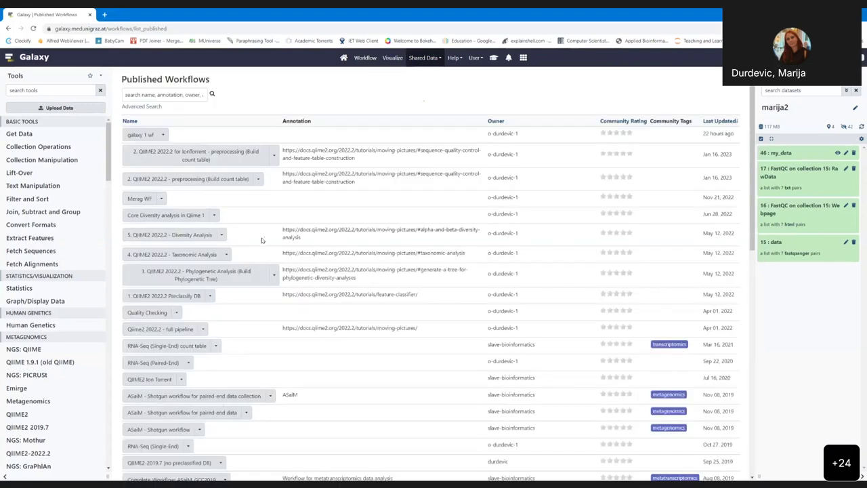
pyautogui.click(176, 313)
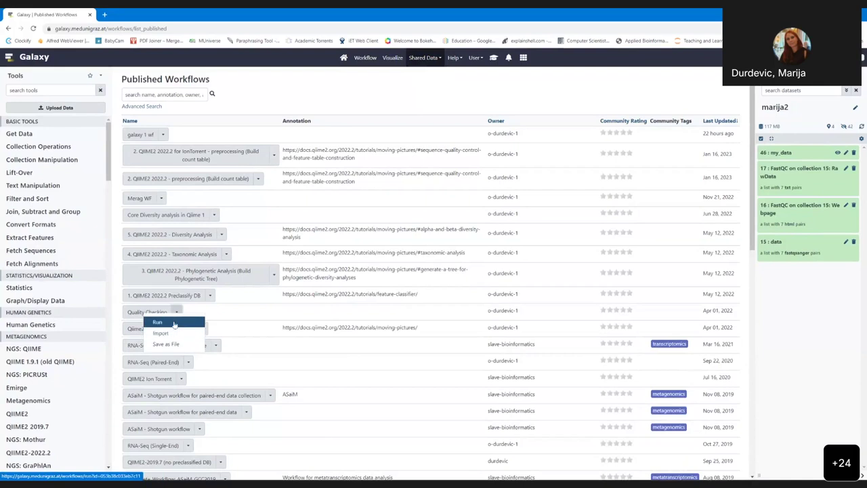
pyautogui.click(160, 334)
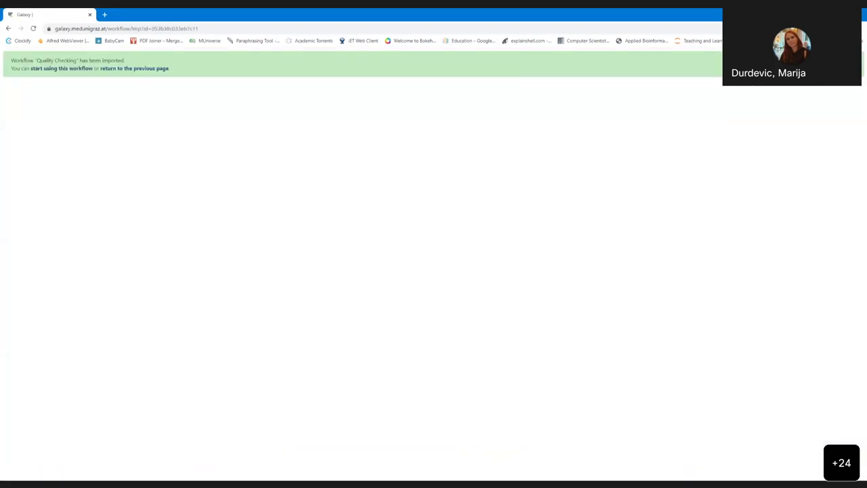
pyautogui.click(57, 71)
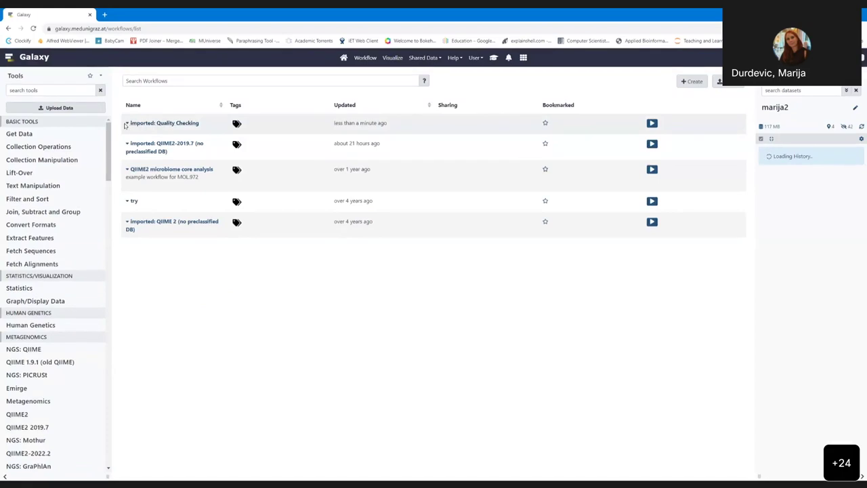
# Open the imported Quality Checking workflow in the editor and add an Input dataset node
pyautogui.click(127, 124)
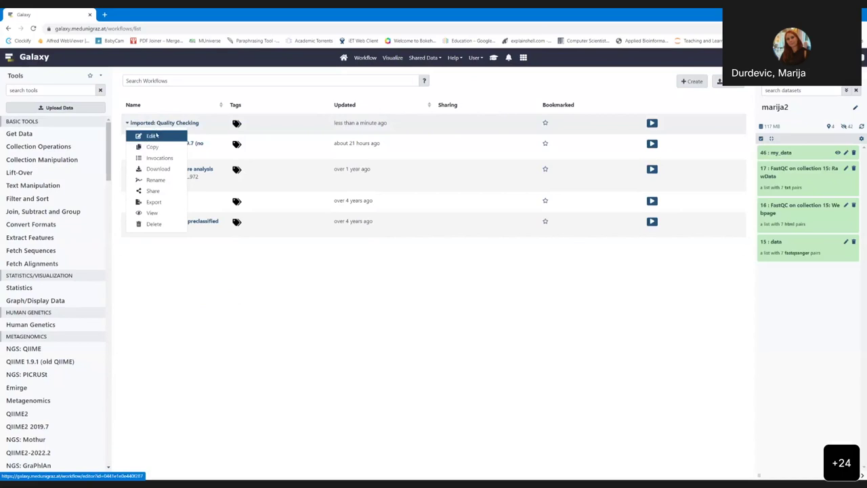
pyautogui.click(155, 135)
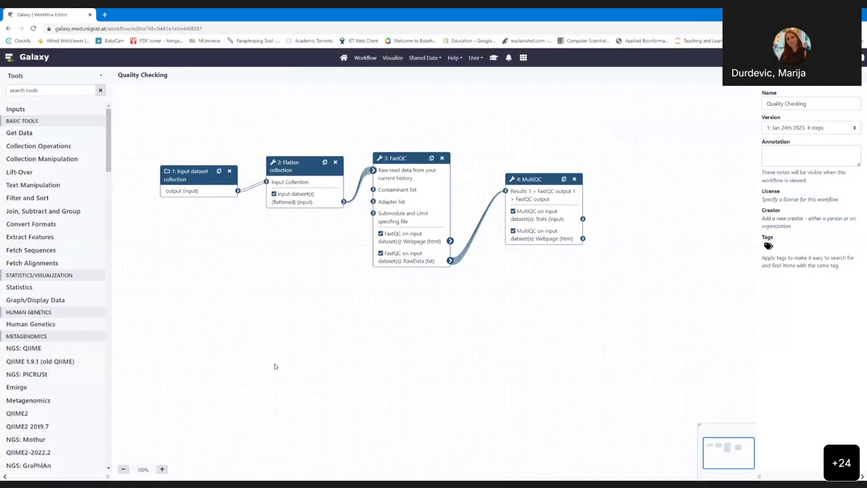
pyautogui.click(15, 109)
pyautogui.click(25, 121)
# Move and then delete the extra Input dataset node, and bring up the workflow's run form
pyautogui.moveTo(440, 277); pyautogui.dragTo(372, 190)
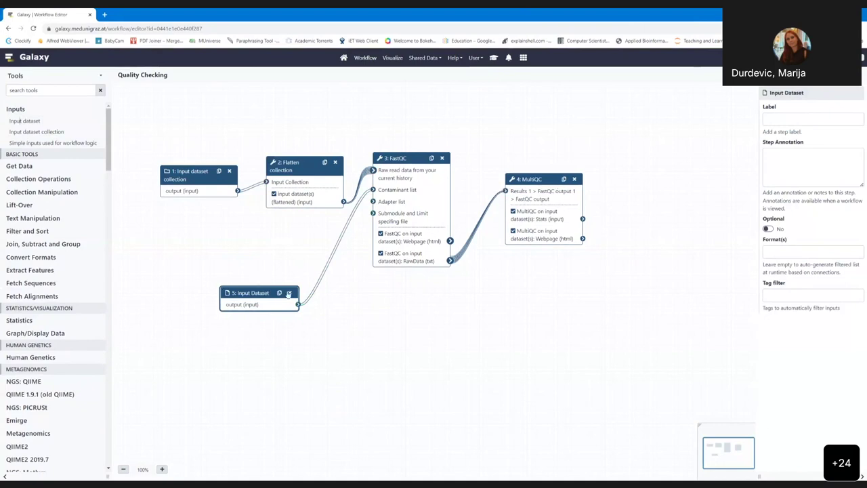
pyautogui.click(290, 293)
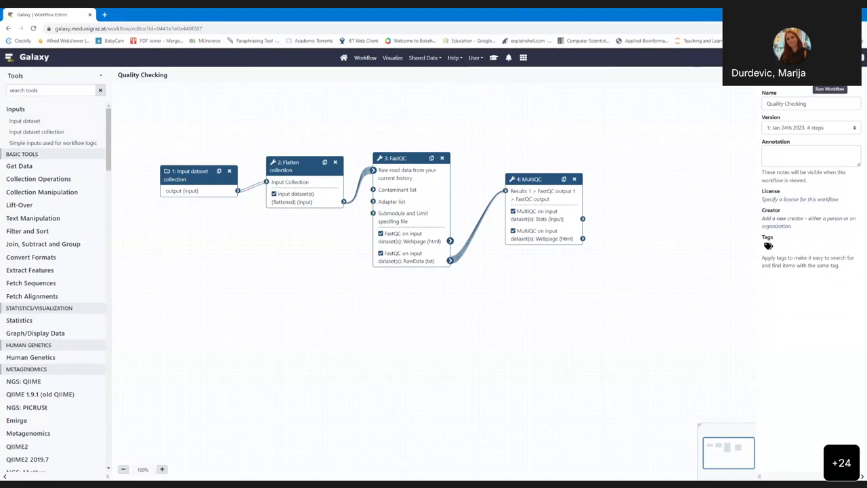
pyautogui.click(830, 77)
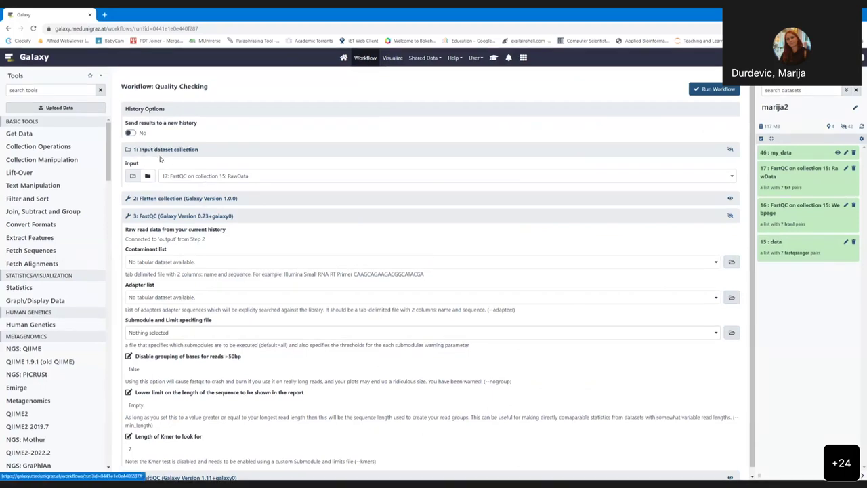
# Select the '15: data' collection as the workflow input and launch the Quality Checking workflow
pyautogui.click(185, 177)
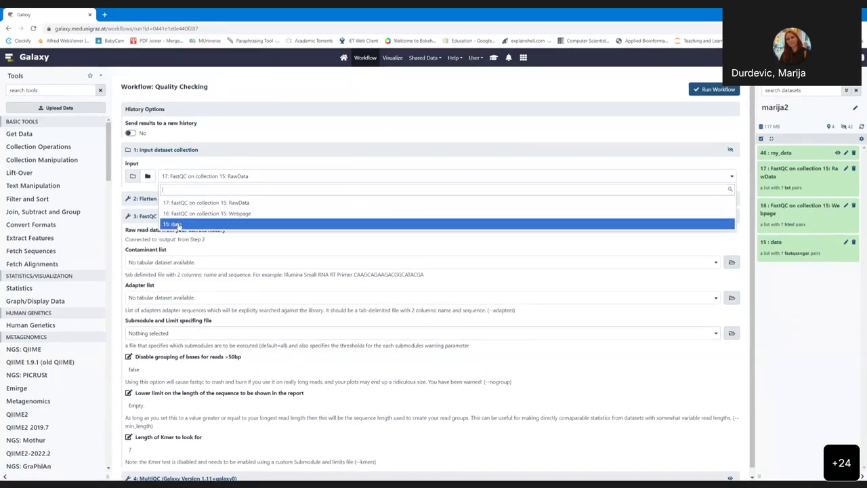
pyautogui.click(176, 224)
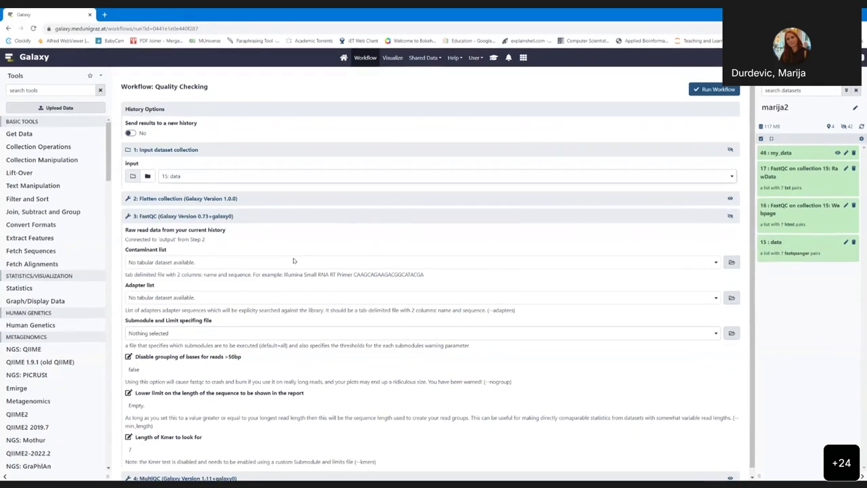
pyautogui.scroll(-1, 293, 260)
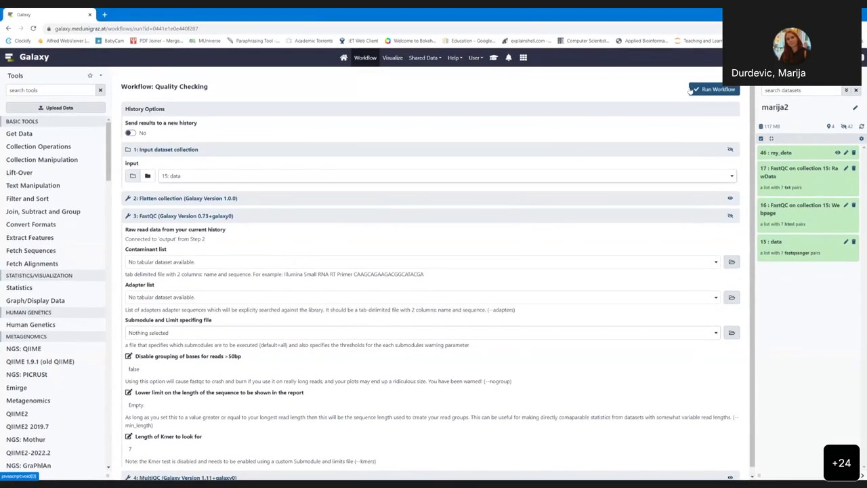
pyautogui.click(699, 90)
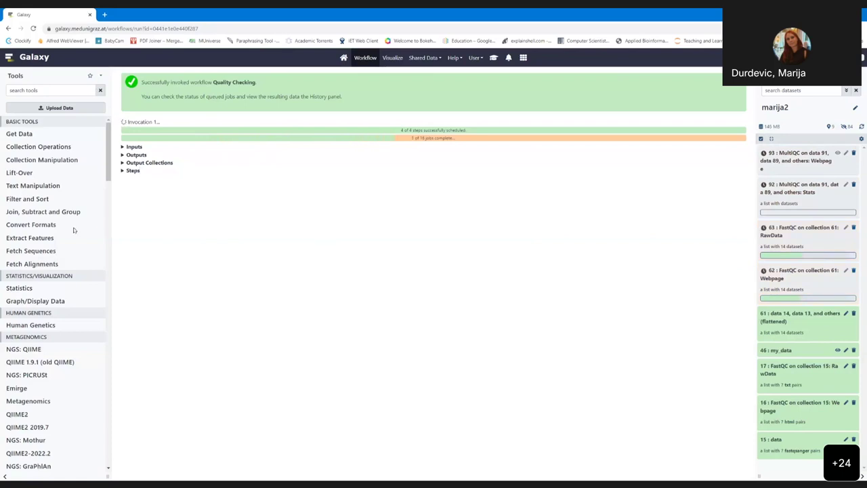
# Find the MultiQC tool by searching 'multiqc' and execute it with default settings
pyautogui.click(41, 90)
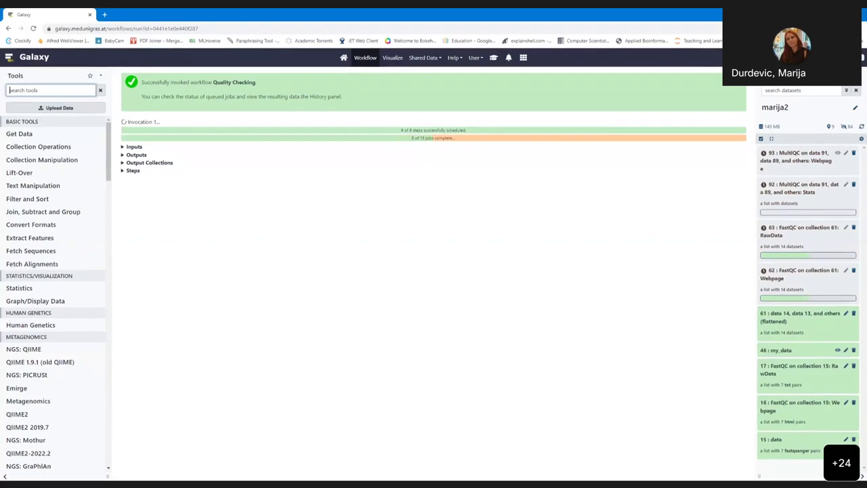
pyautogui.write('multiqc')
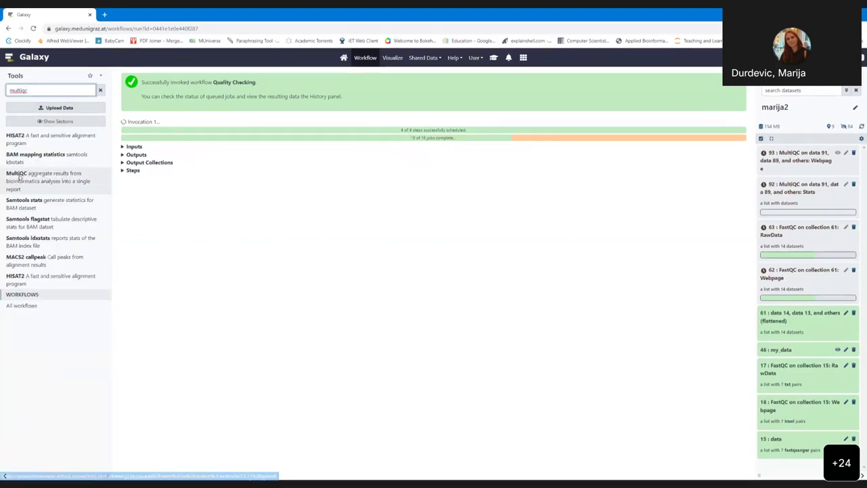
pyautogui.click(19, 177)
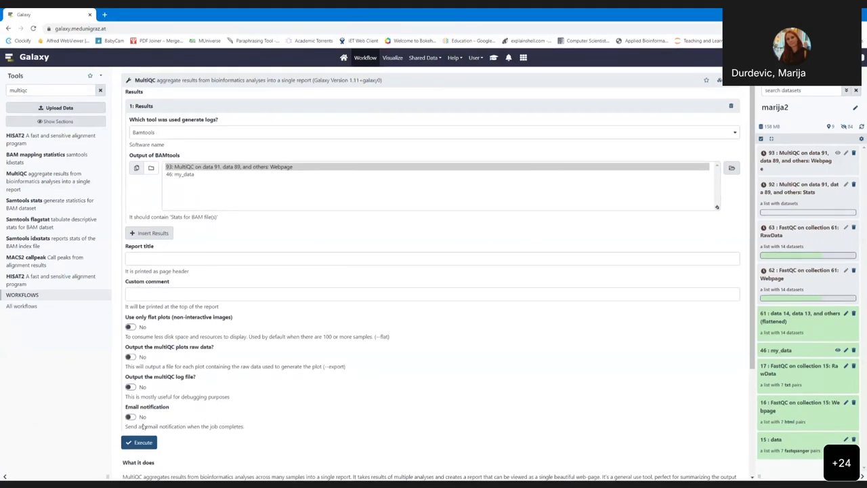
pyautogui.click(143, 444)
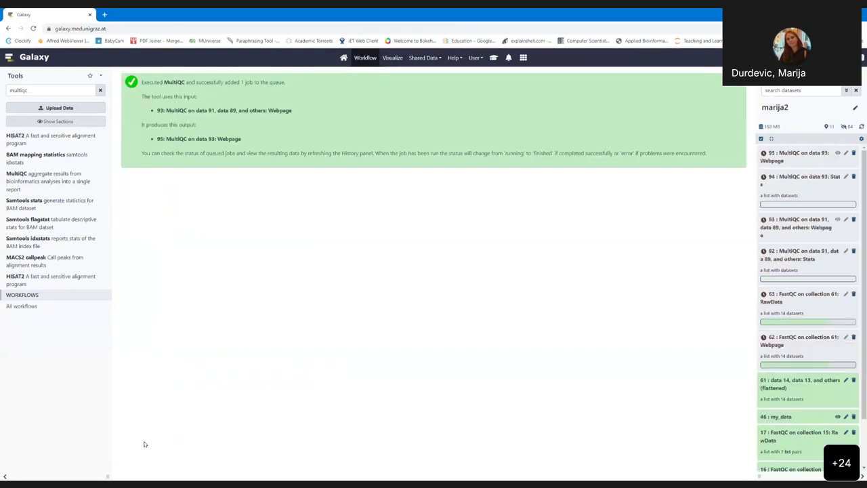
# Inspect the new MultiQC on data 93 outputs and rerun the job behind dataset 95
pyautogui.click(785, 180)
pyautogui.click(773, 80)
pyautogui.click(773, 160)
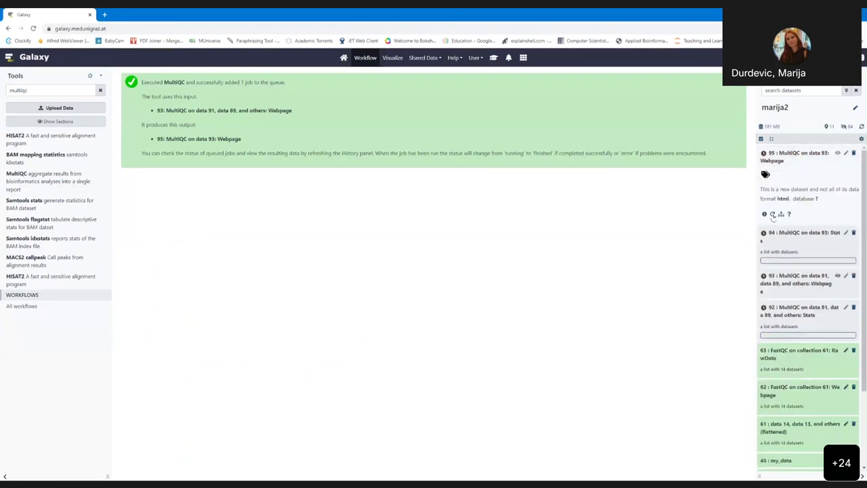
pyautogui.click(772, 214)
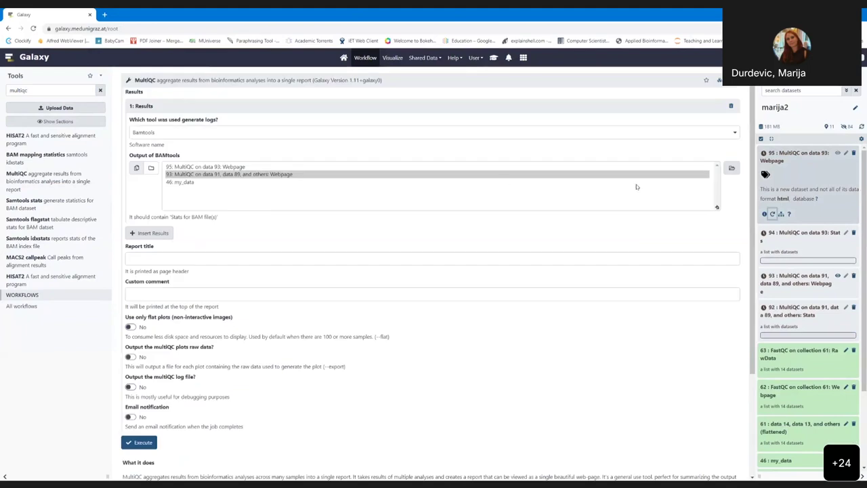
# Set '46: my_data' as the MultiQC BAMtools input, then show the history's options menu
pyautogui.click(197, 183)
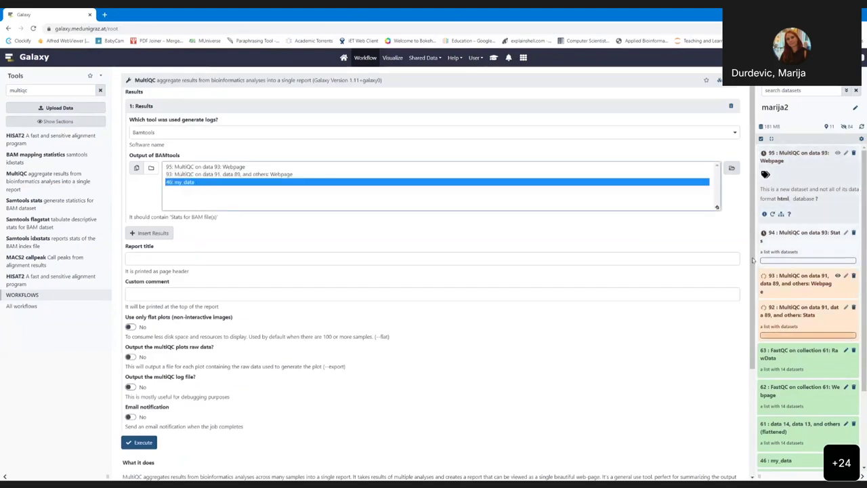
pyautogui.click(813, 121)
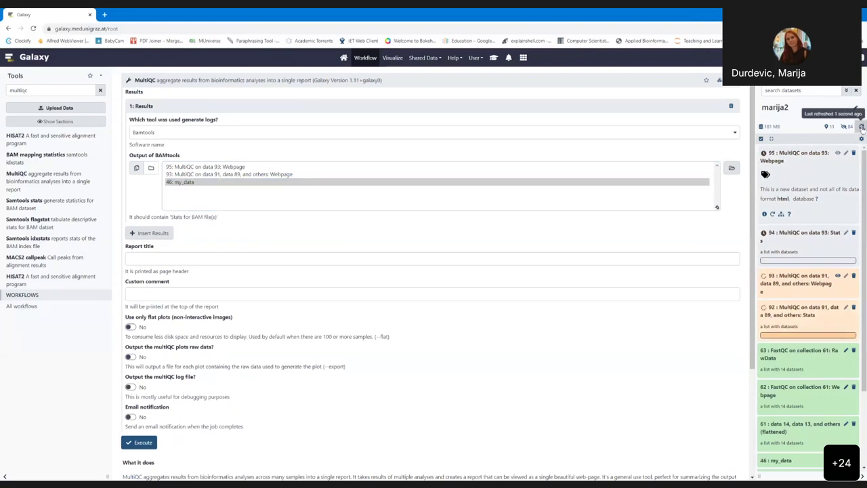
pyautogui.click(862, 139)
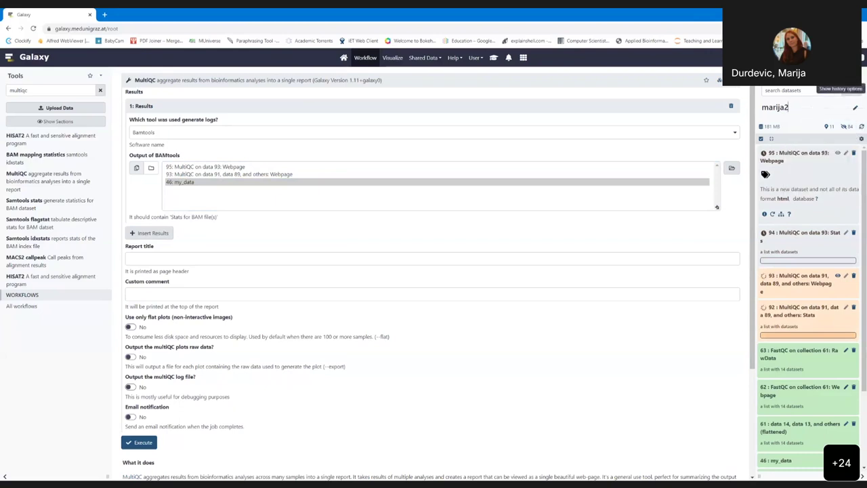
pyautogui.click(863, 77)
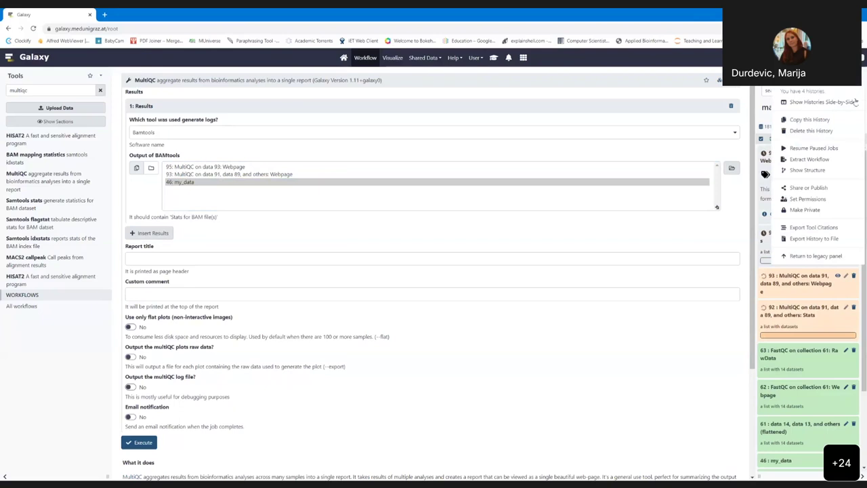
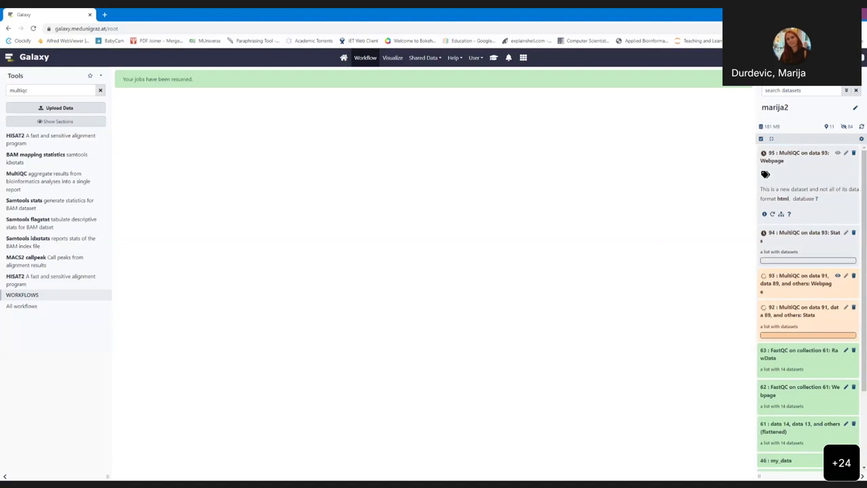
# Extract a workflow named 'my wf' from all steps of the current history
pyautogui.click(846, 90)
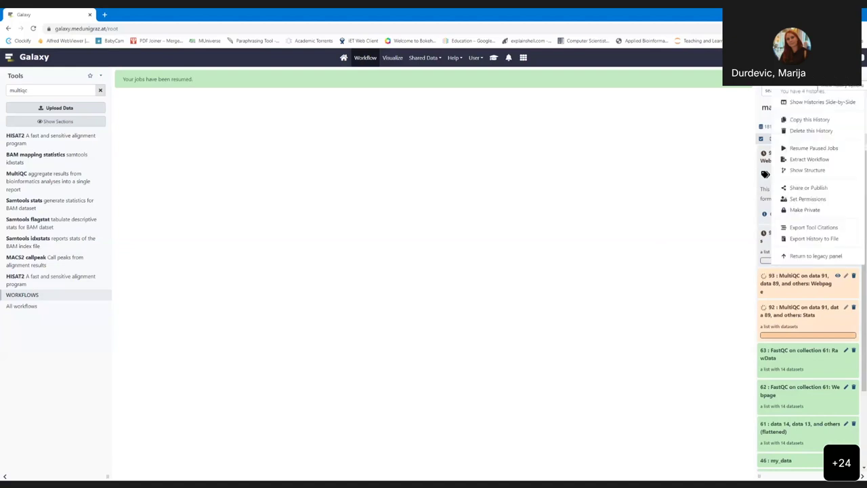
pyautogui.click(816, 160)
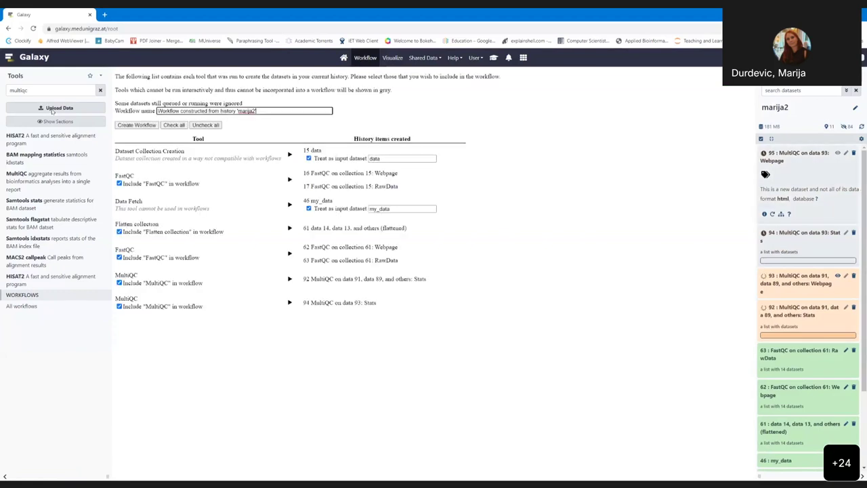
pyautogui.write('my wf')
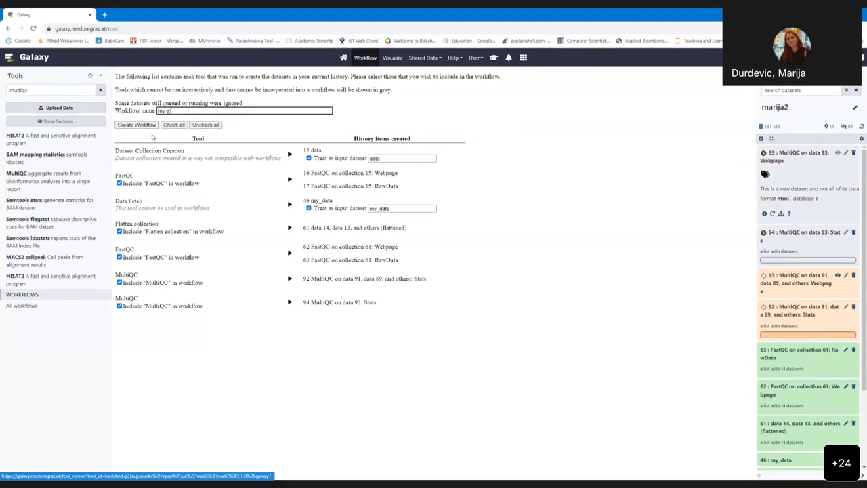
pyautogui.click(142, 125)
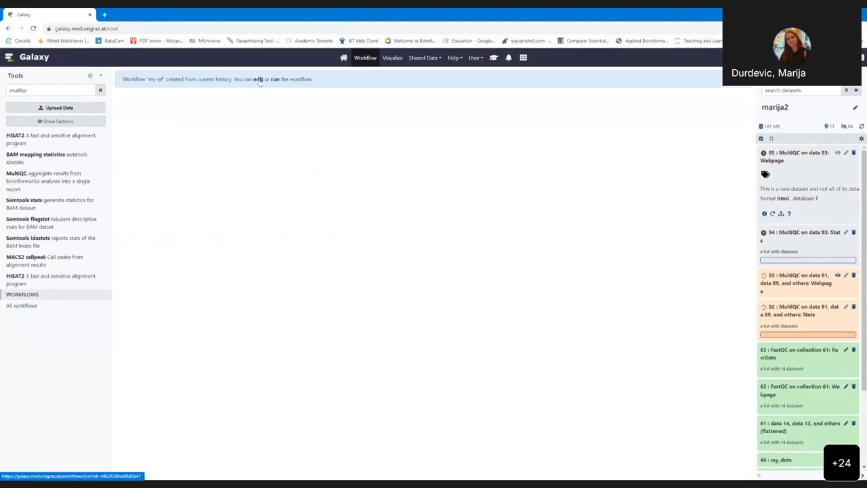
# Review 'my wf' in the workflow editor, then leave it for the Galaxy home page
pyautogui.click(258, 80)
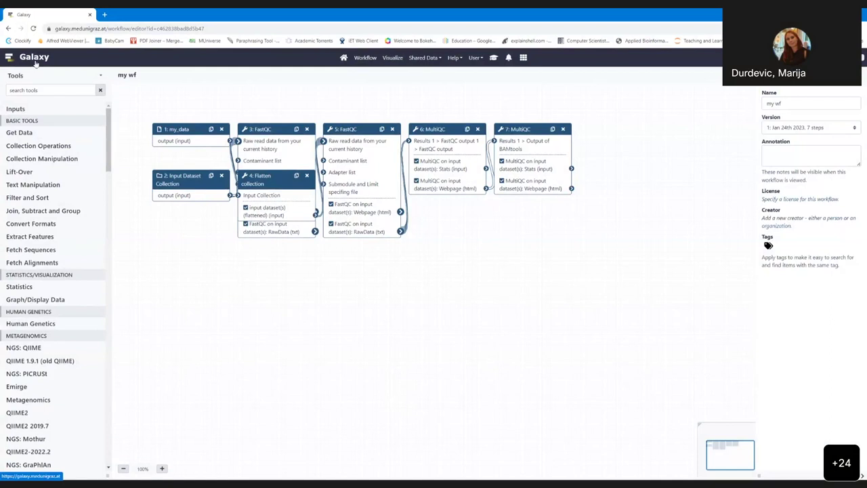
pyautogui.click(36, 61)
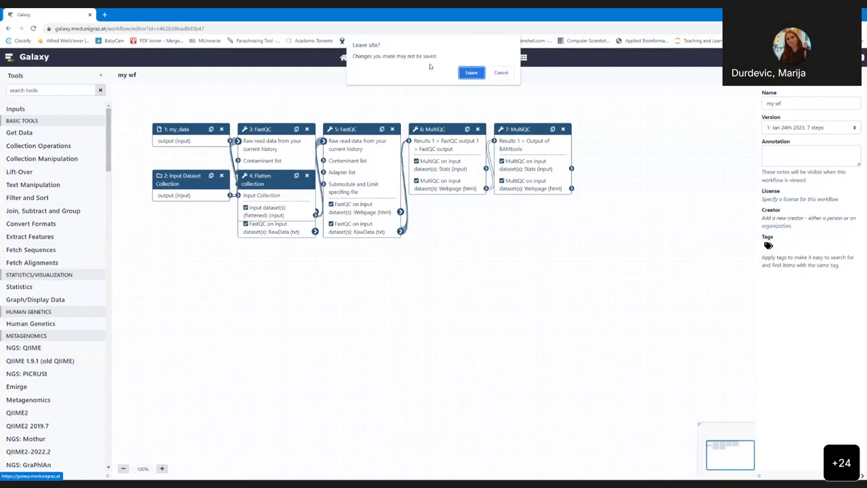
pyautogui.click(475, 72)
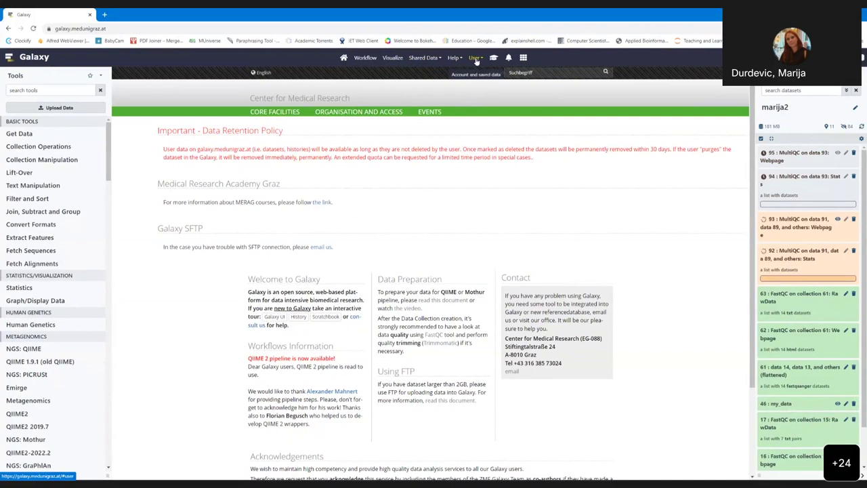
# Start adding a new page from the User > Pages list
pyautogui.click(475, 59)
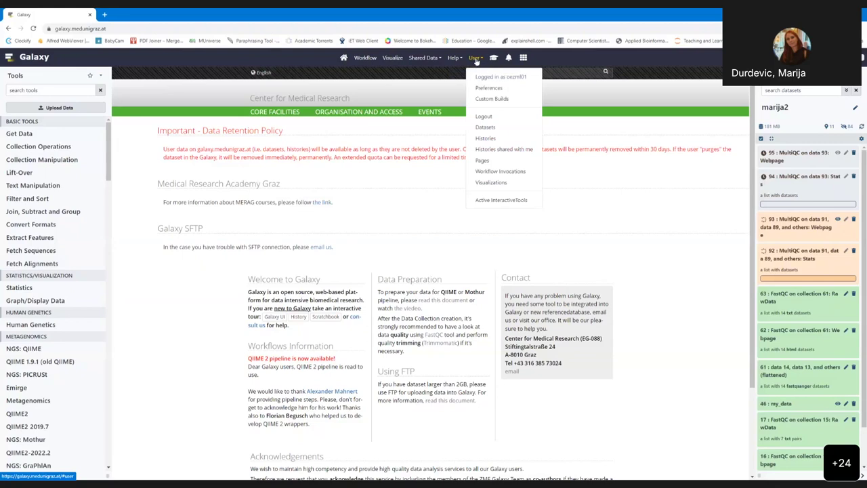
pyautogui.click(492, 164)
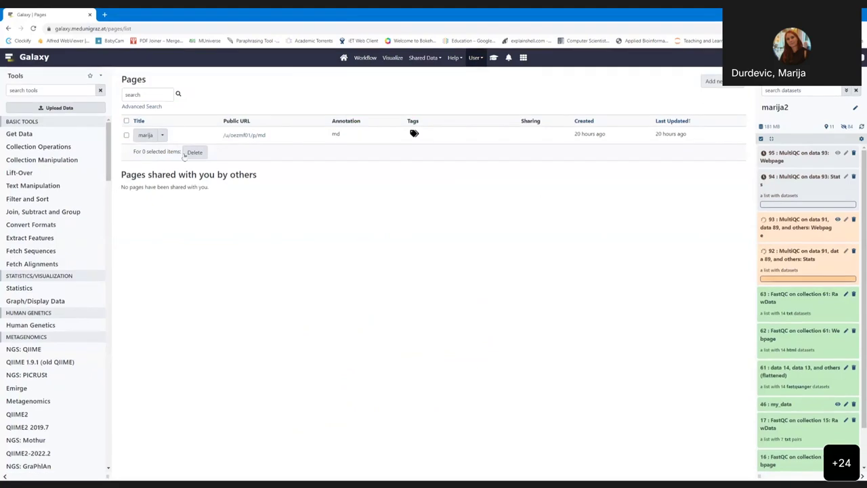
pyautogui.click(715, 80)
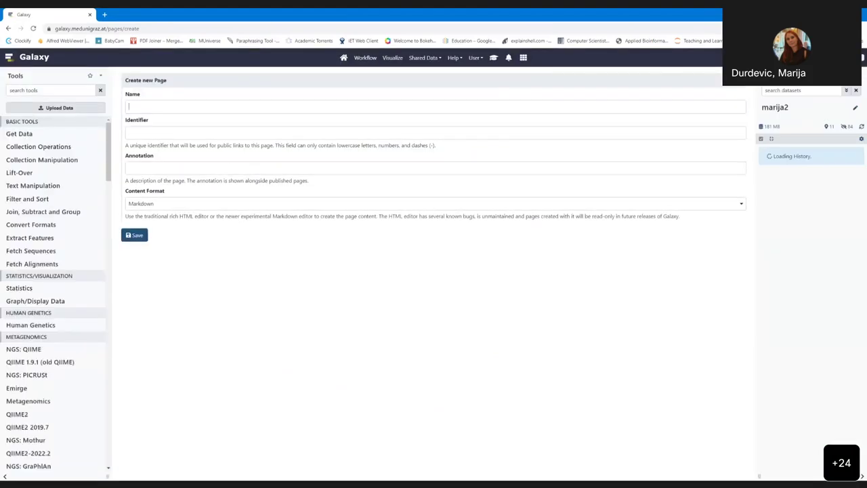
# Set name, identifier and annotation to 'test', choose HTML content format, and save
pyautogui.write('test')
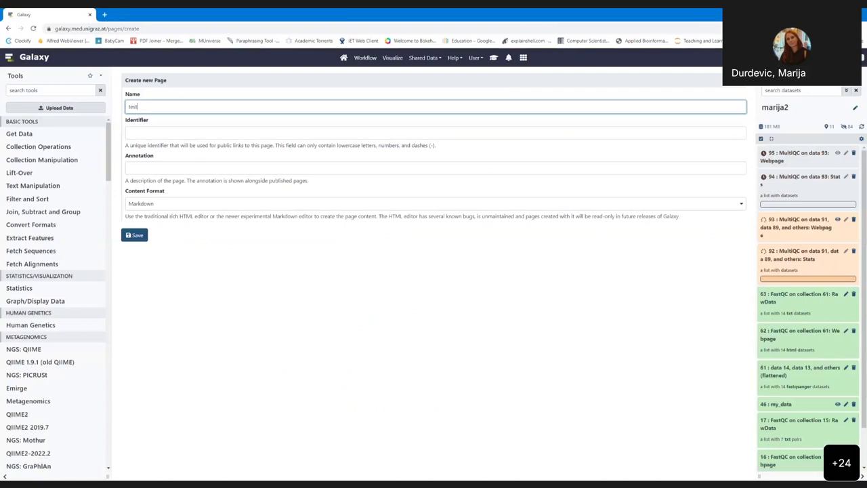
pyautogui.click(153, 130)
pyautogui.write('test')
pyautogui.press('Tab')
pyautogui.write('test')
pyautogui.click(128, 106)
pyautogui.doubleClick(130, 106)
pyautogui.click(138, 106)
pyautogui.click(138, 205)
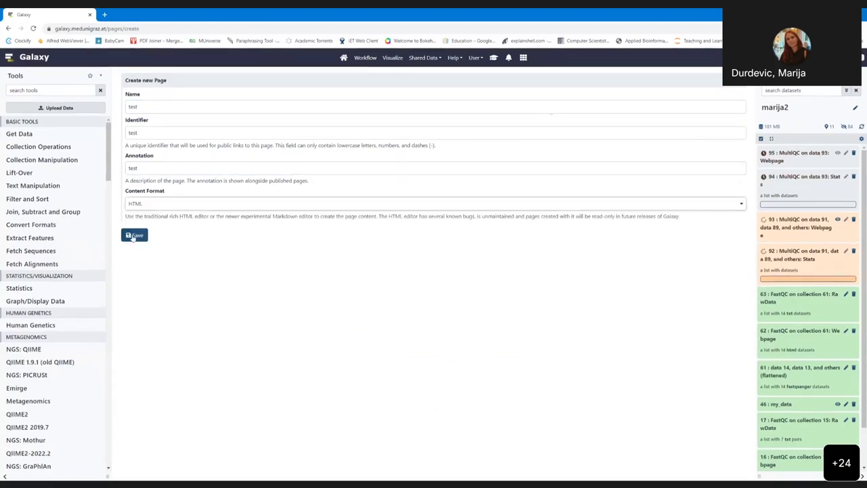
pyautogui.click(137, 237)
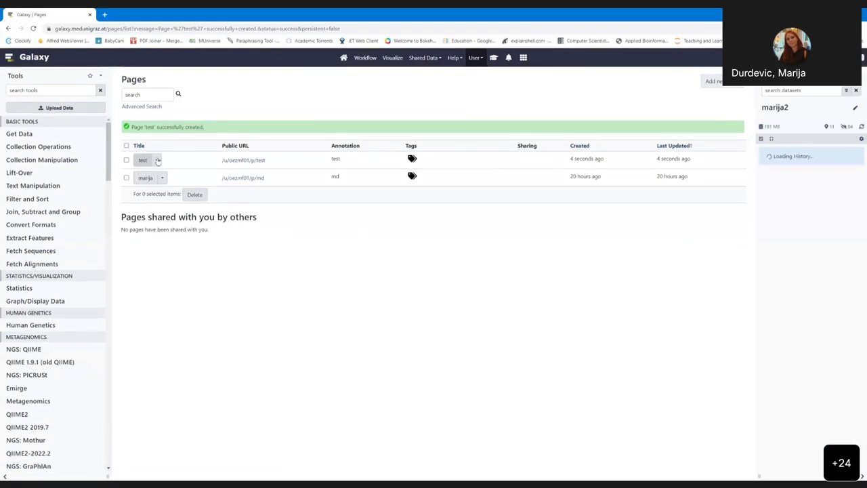
# Edit the test page and add a Heading 1 reading 'this is just test page'
pyautogui.click(158, 160)
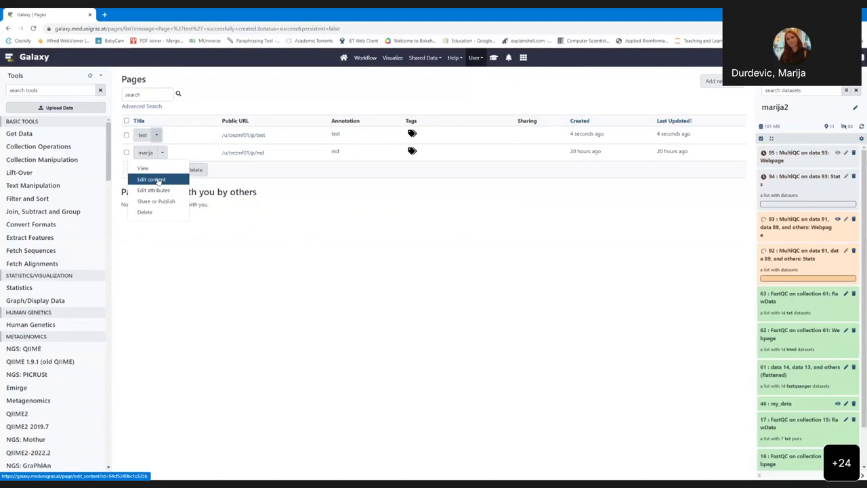
pyautogui.click(151, 180)
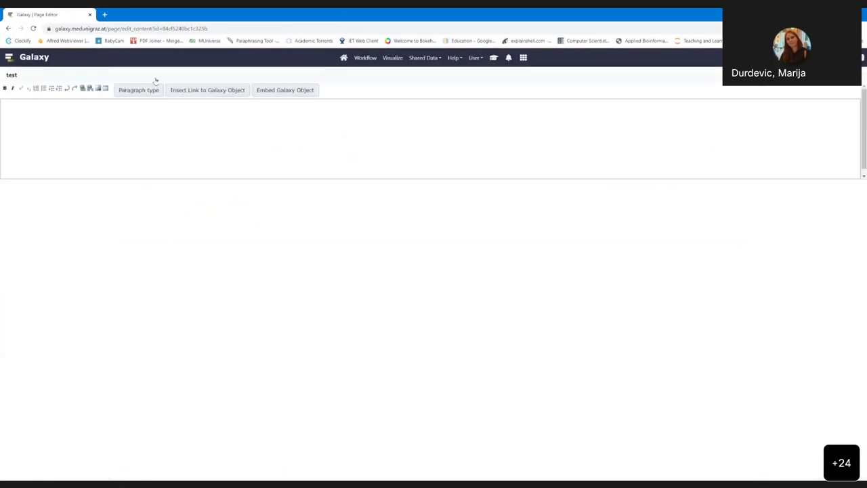
pyautogui.click(138, 91)
pyautogui.click(139, 111)
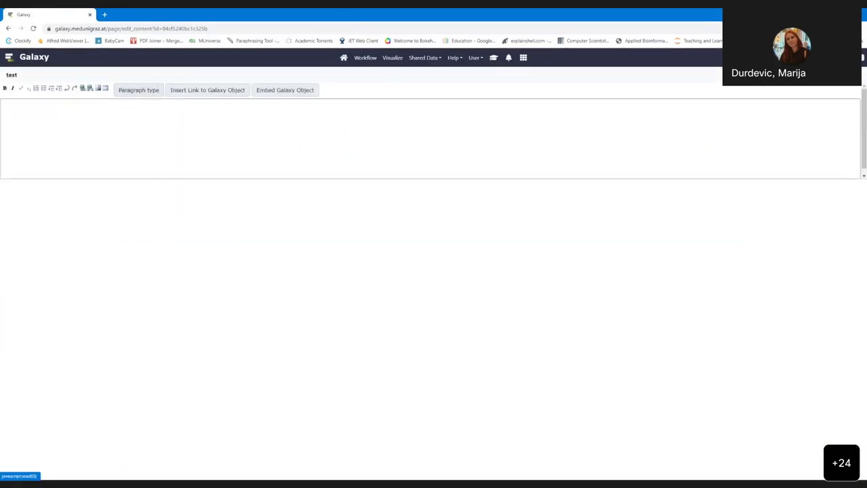
pyautogui.write('this is just')
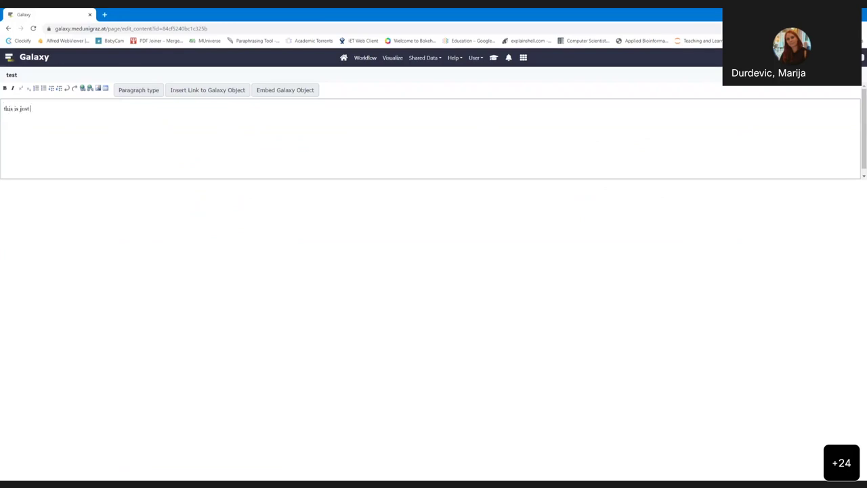
pyautogui.write(' test page')
pyautogui.moveTo(52, 110); pyautogui.dragTo(2, 116)
pyautogui.click(132, 95)
pyautogui.click(127, 110)
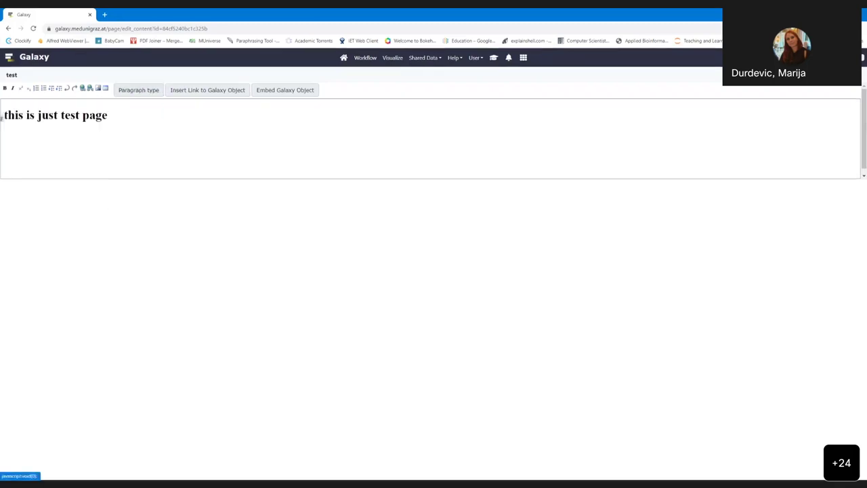
pyautogui.press('Return')
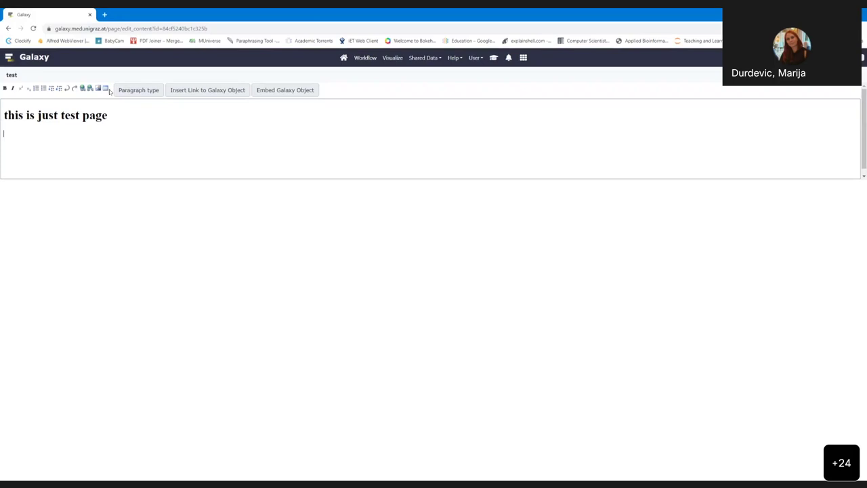
# Insert a link to the current history 'marija2' below the heading
pyautogui.click(106, 89)
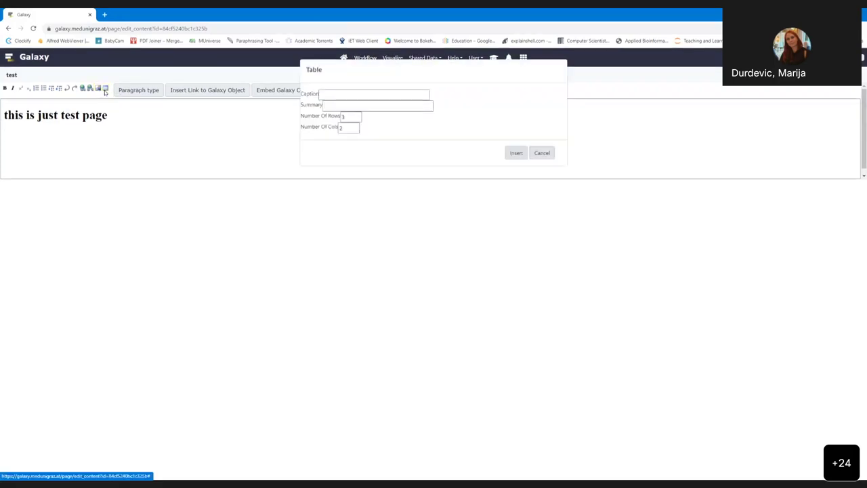
pyautogui.click(542, 152)
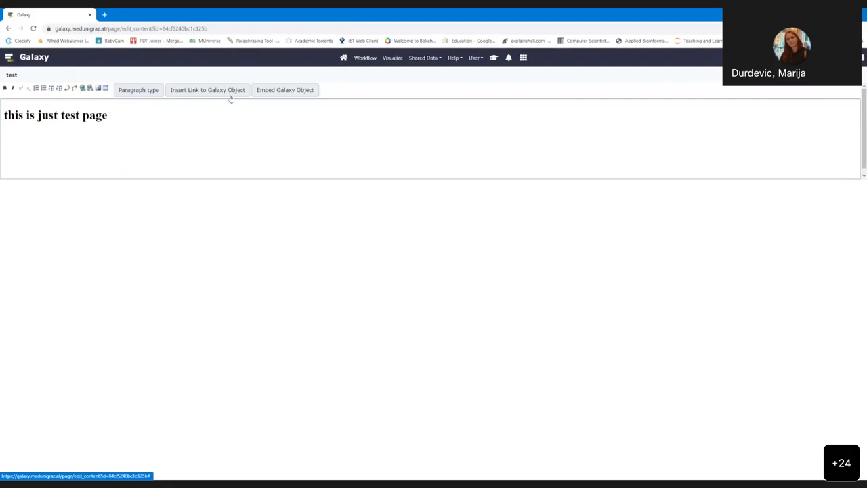
pyautogui.click(4, 133)
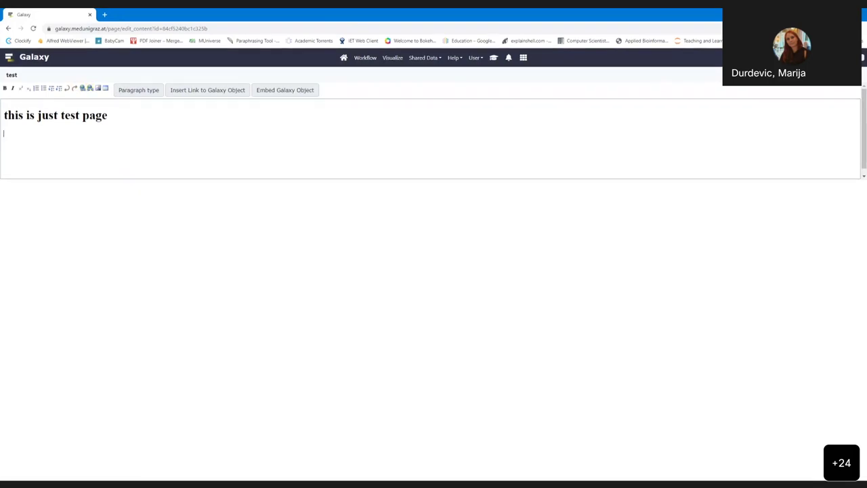
pyautogui.click(198, 91)
pyautogui.click(198, 99)
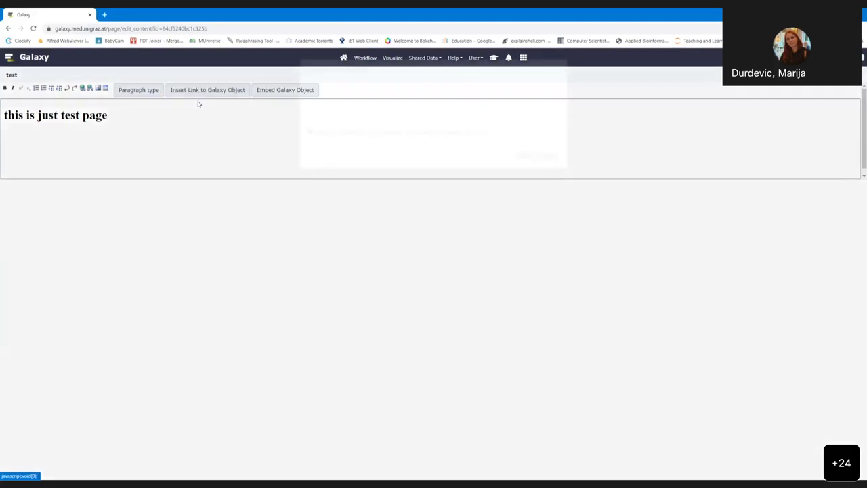
pyautogui.click(311, 135)
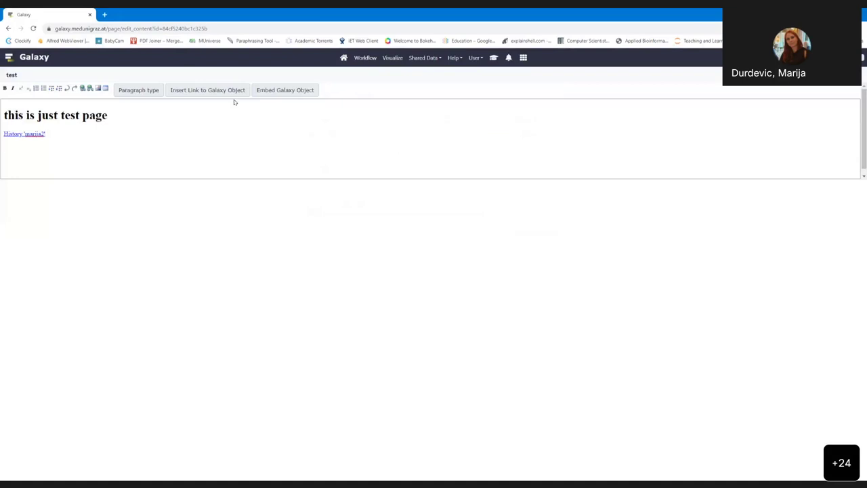
# Embed the Quality Checking workflow, dismiss the errors and delete the placeholder line
pyautogui.click(273, 95)
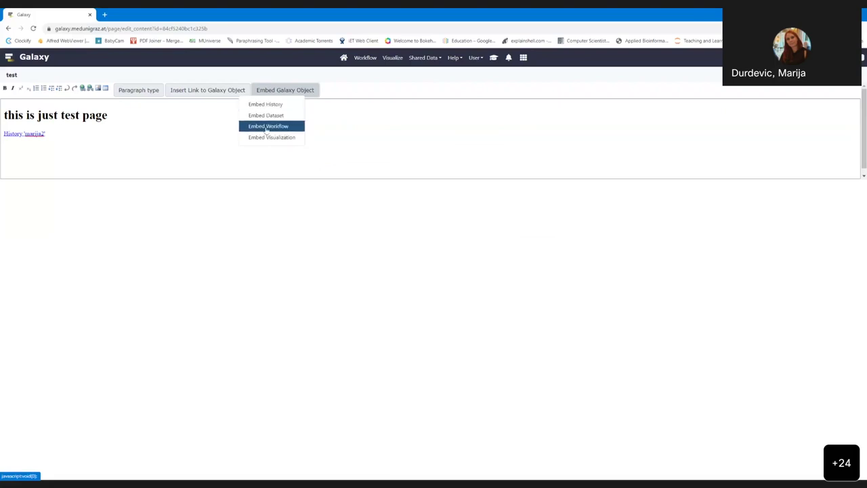
pyautogui.click(267, 127)
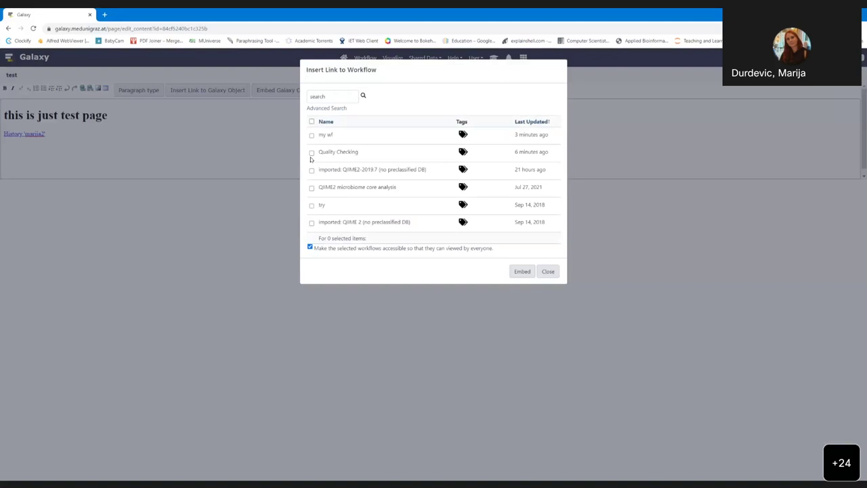
pyautogui.click(312, 153)
pyautogui.click(522, 271)
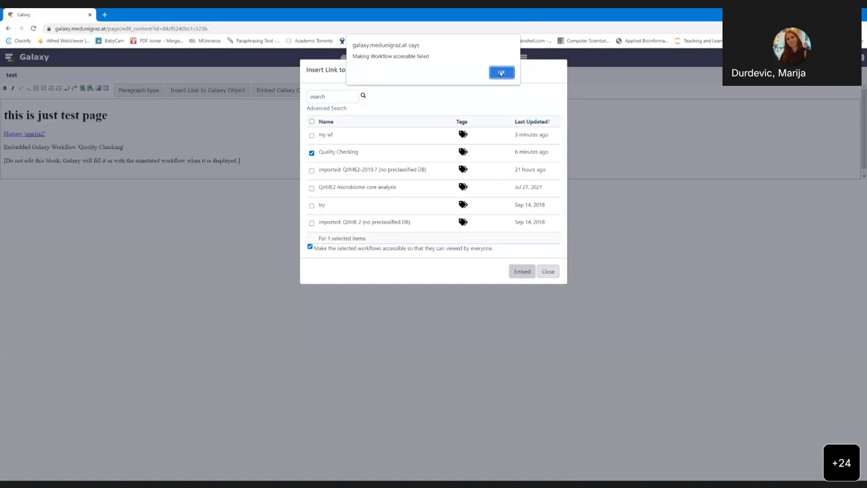
pyautogui.click(501, 72)
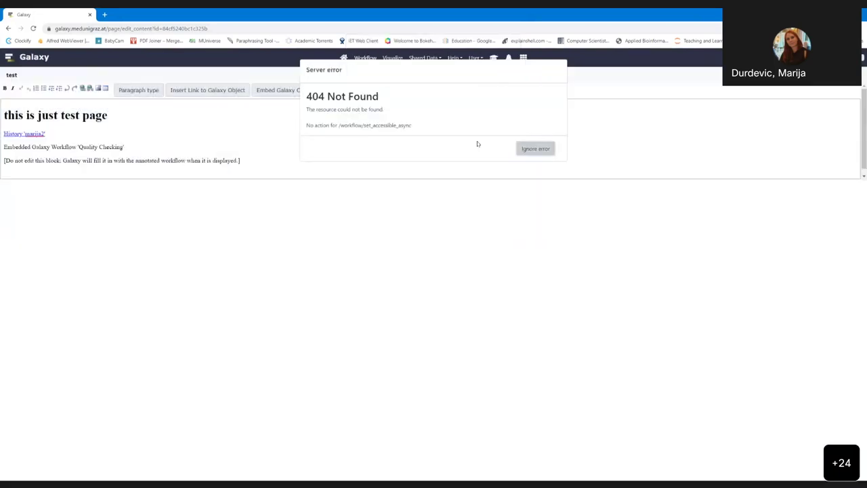
pyautogui.press('Escape')
pyautogui.hotkey('shift', 'Up')
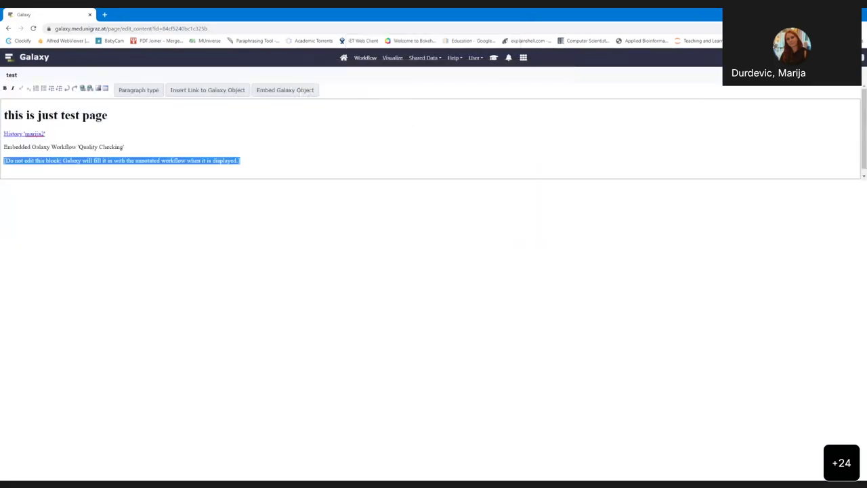
pyautogui.press('BackSpace')
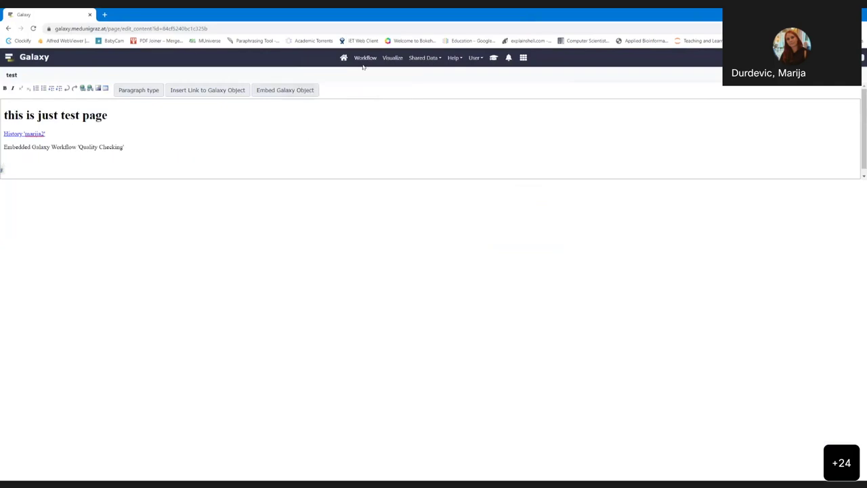
# Embed the 'my wf' workflow, ignoring the accessibility and 404 errors
pyautogui.click(285, 90)
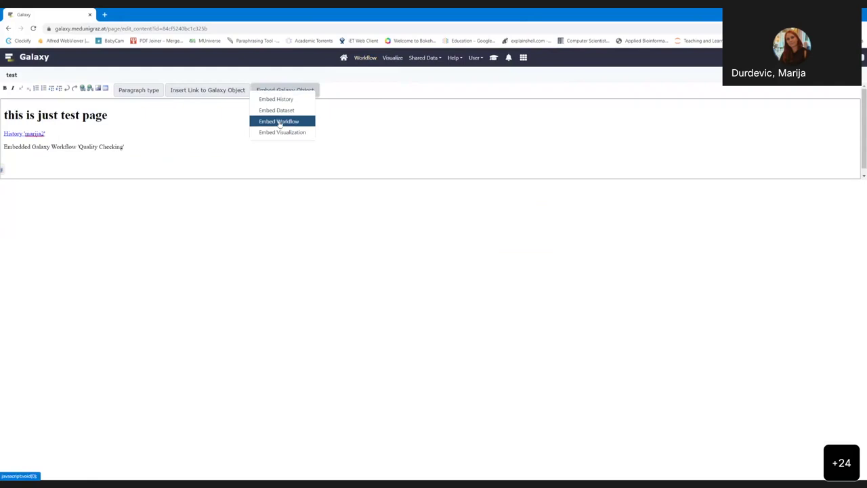
pyautogui.click(280, 122)
pyautogui.click(312, 134)
pyautogui.click(522, 271)
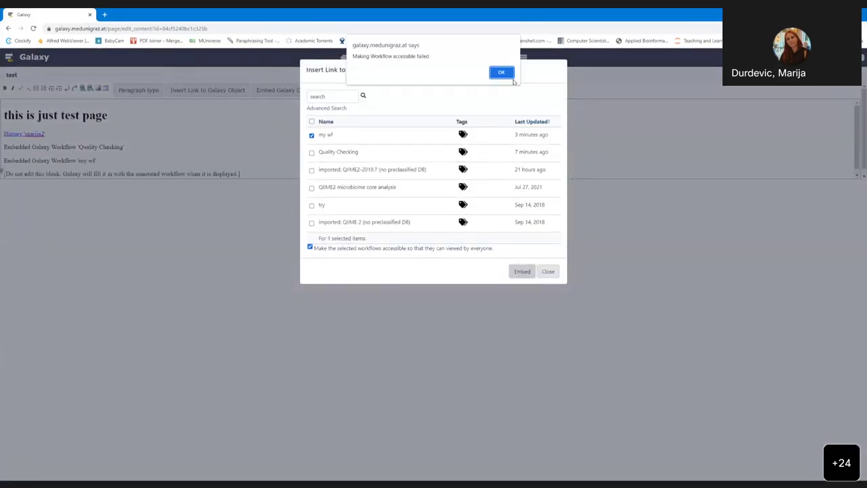
pyautogui.click(503, 73)
pyautogui.click(532, 148)
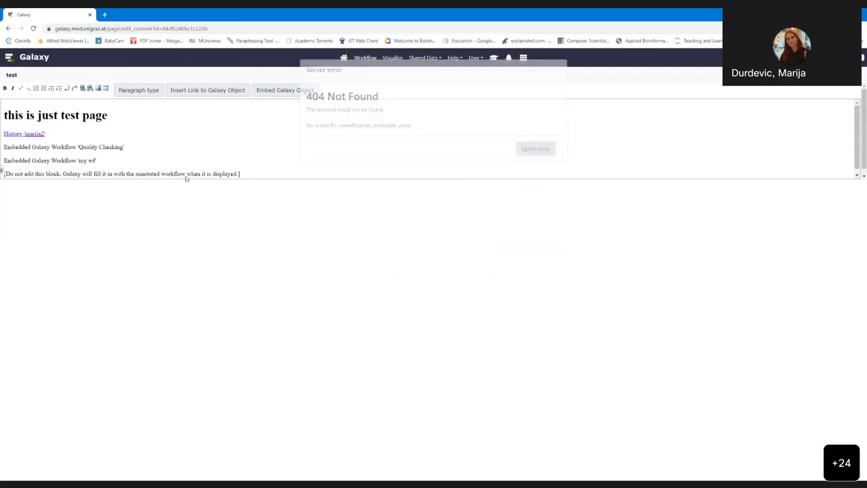
pyautogui.press('Return')
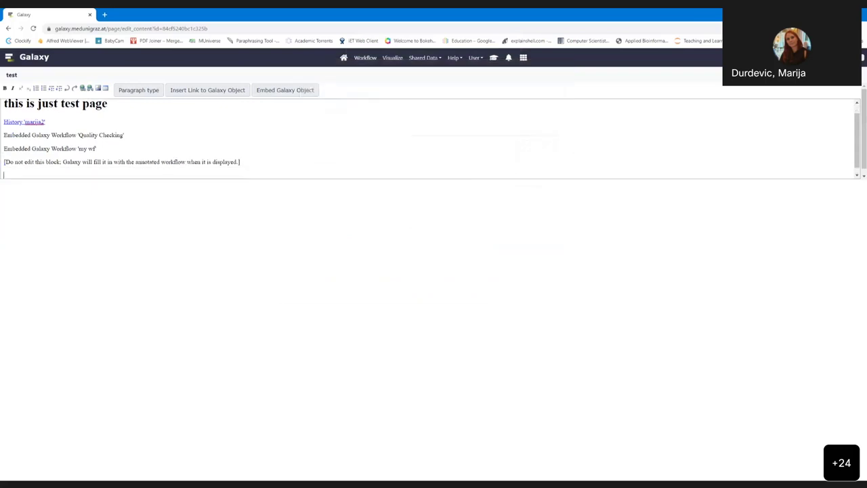
# Embed the current history 'marija2' on the page
pyautogui.click(284, 90)
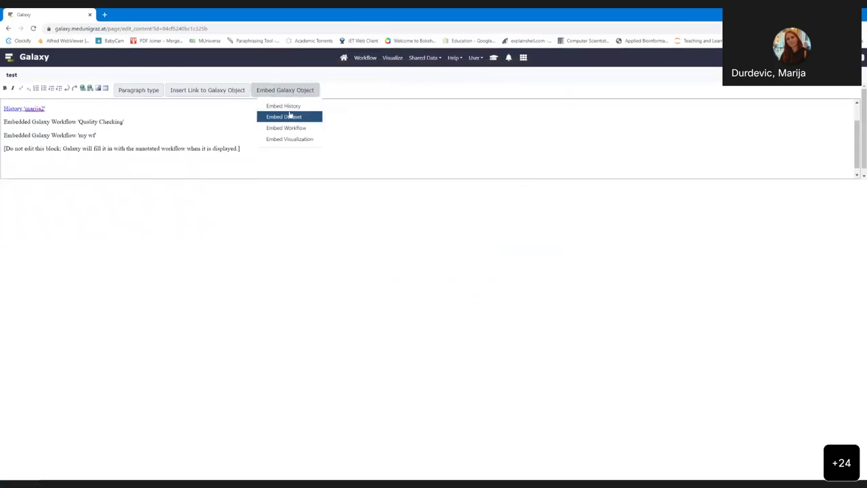
pyautogui.click(285, 105)
pyautogui.click(312, 135)
pyautogui.click(519, 236)
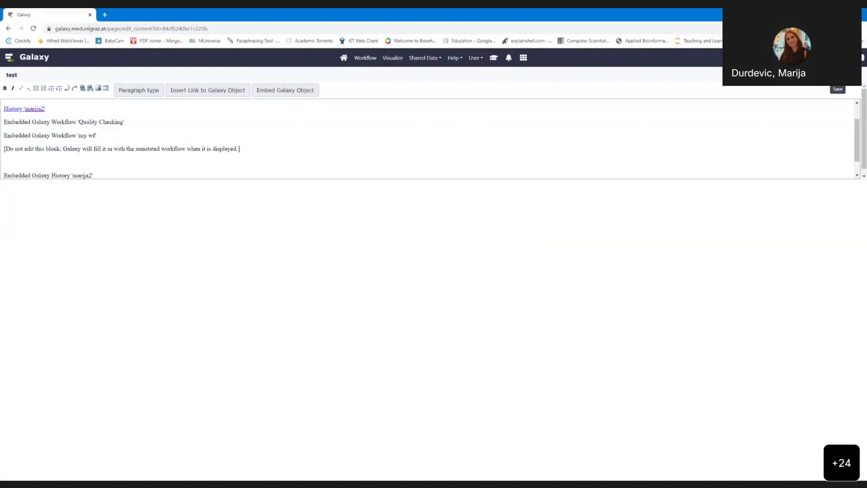
# View the older marija page from the saved Pages list
pyautogui.click(474, 57)
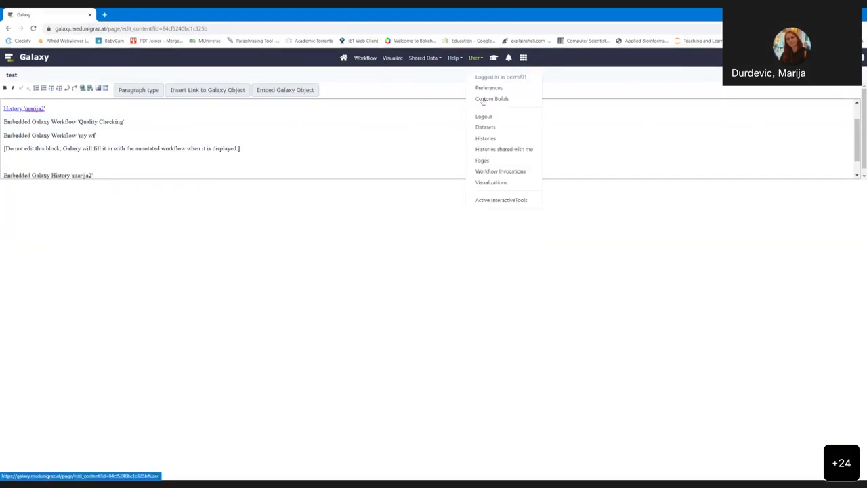
pyautogui.click(489, 162)
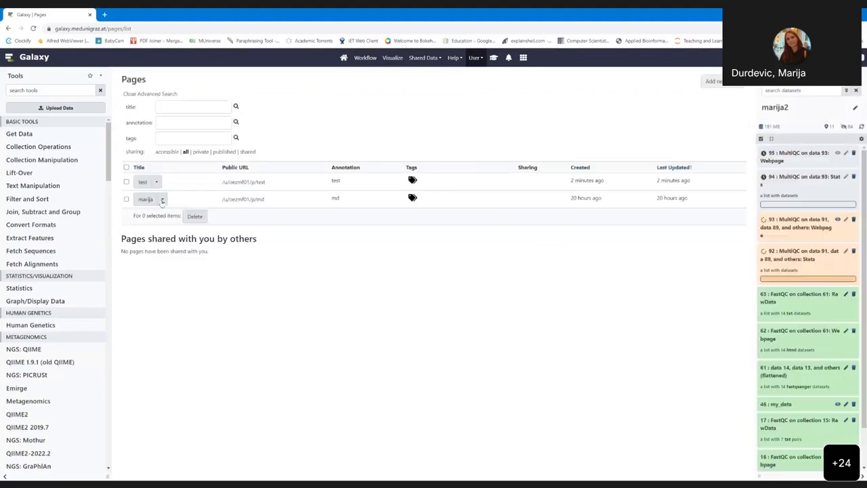
pyautogui.click(162, 200)
pyautogui.click(156, 212)
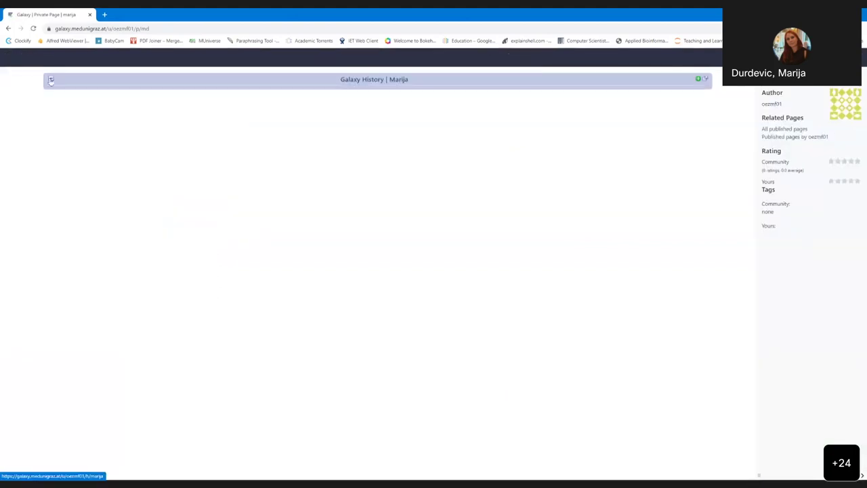
# Expand the embedded history and dataset 15, scrolling through the MultiQC and FastQC datasets
pyautogui.click(51, 79)
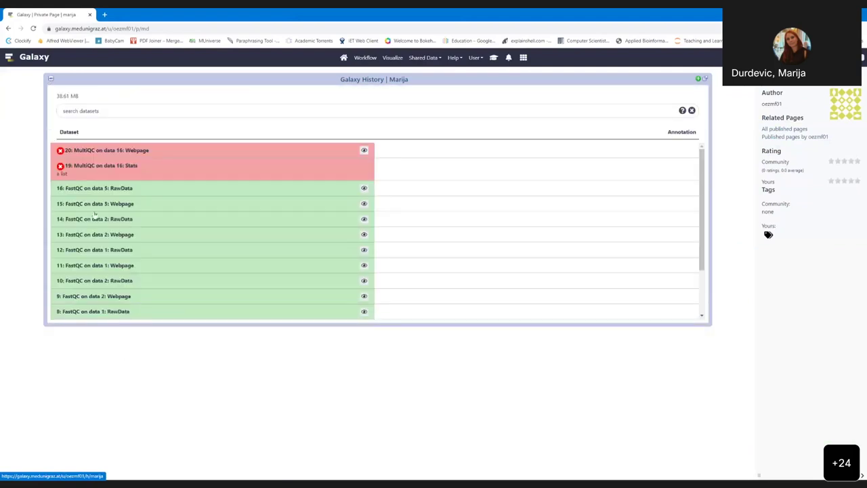
pyautogui.click(250, 207)
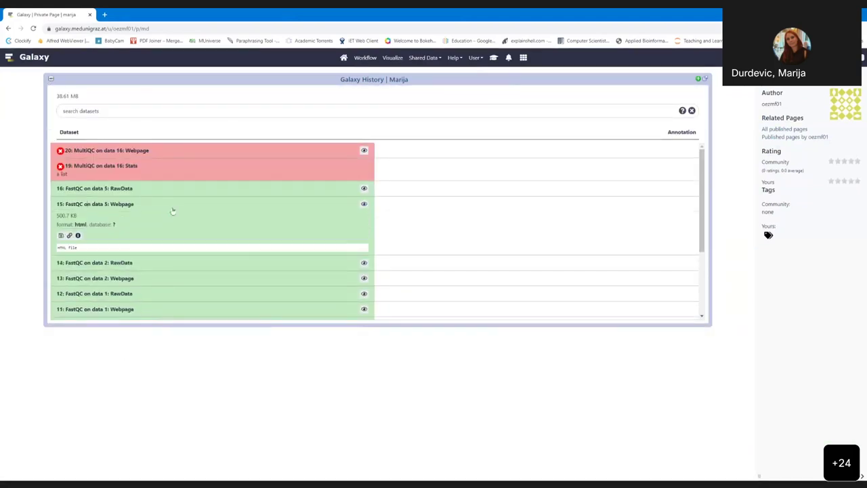
pyautogui.scroll(-3, 169, 224)
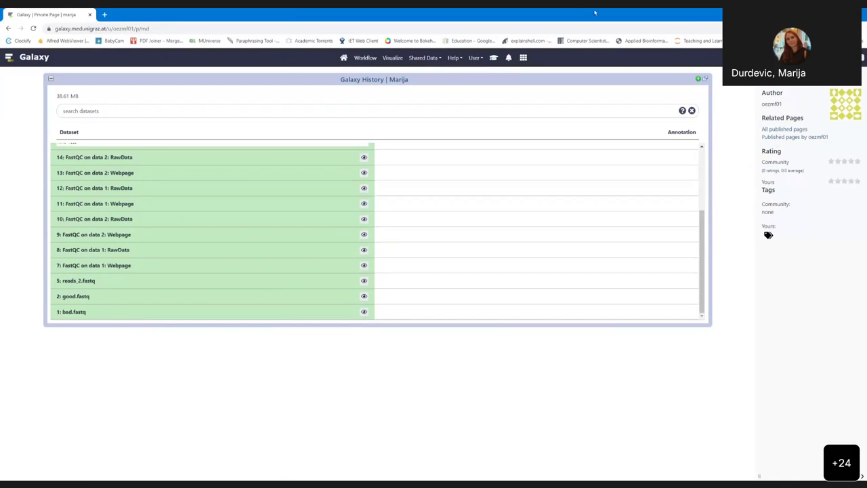
pyautogui.click(471, 58)
# Return to the Pages list with the test and marija pages and open Shared Data
pyautogui.click(482, 161)
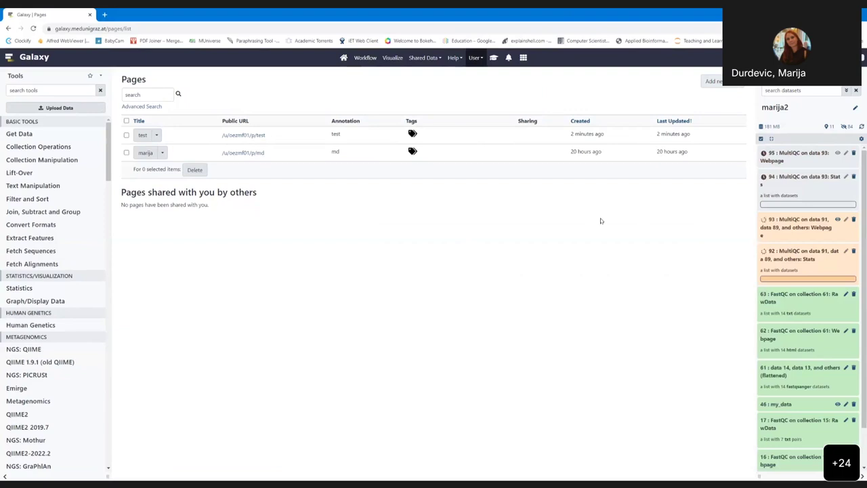
pyautogui.click(422, 59)
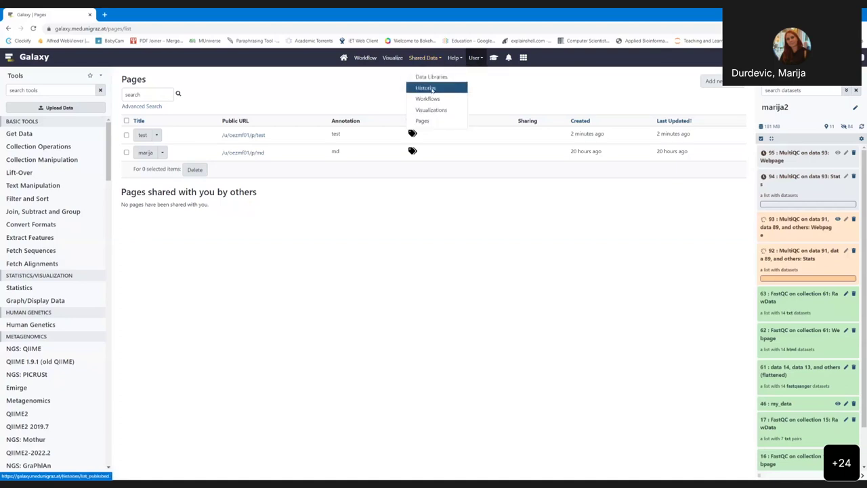
# Import the published 'Presentation data' history under its default title
pyautogui.click(432, 89)
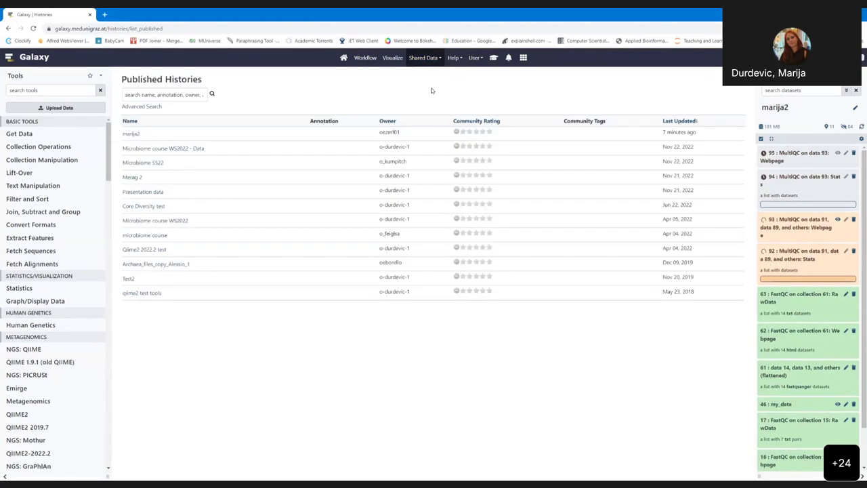
pyautogui.click(153, 195)
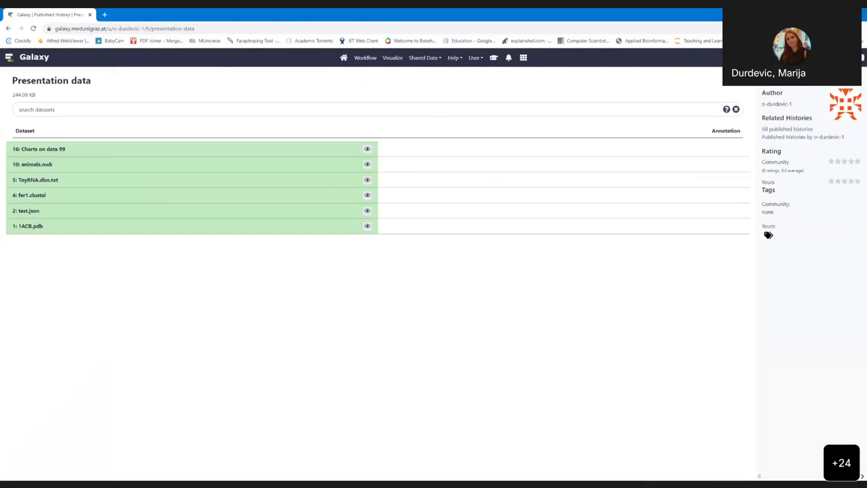
pyautogui.click(780, 80)
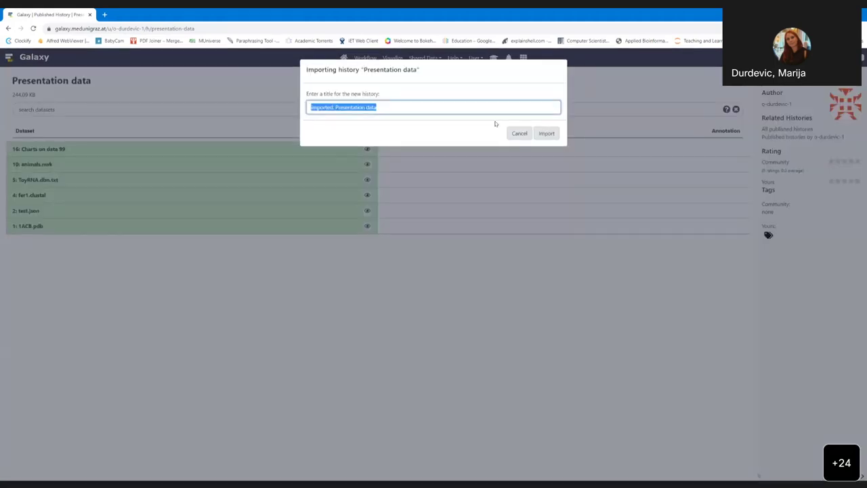
pyautogui.click(544, 134)
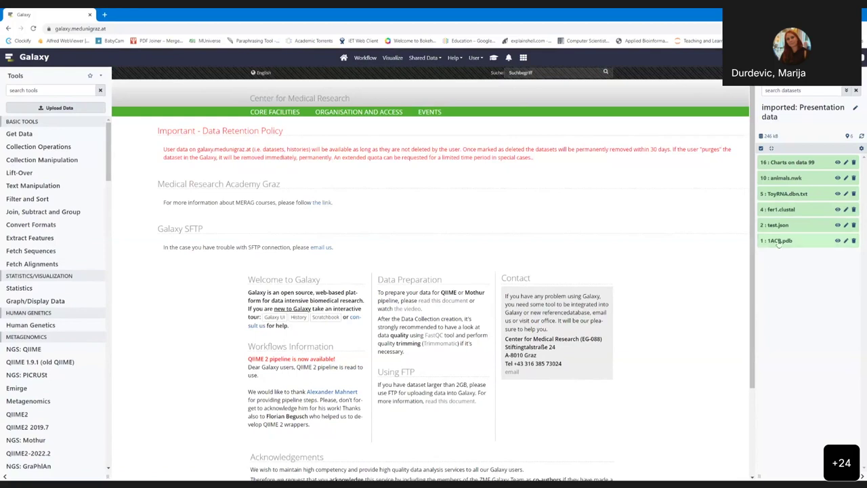
# Render 1ACB.pdb in NGL Viewer, rotate and zoom the structure, then reopen its visualizations
pyautogui.click(779, 242)
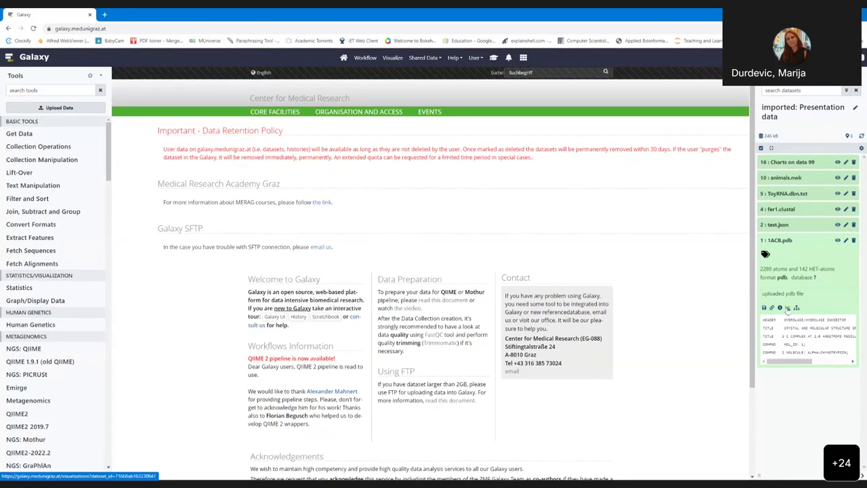
pyautogui.click(787, 309)
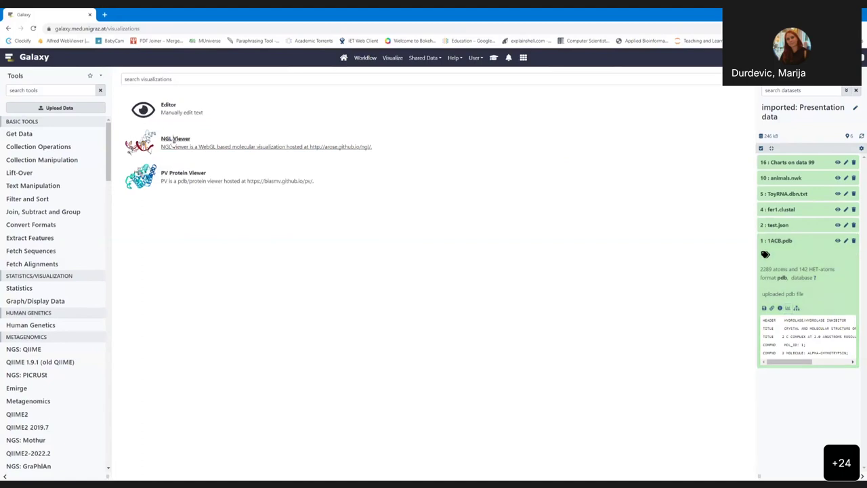
pyautogui.click(174, 140)
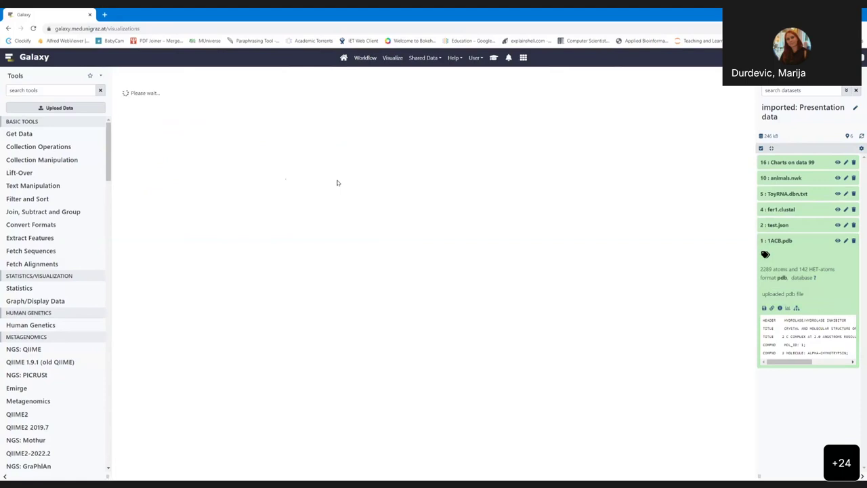
pyautogui.moveTo(372, 260); pyautogui.dragTo(279, 243)
pyautogui.scroll(2, 279, 244)
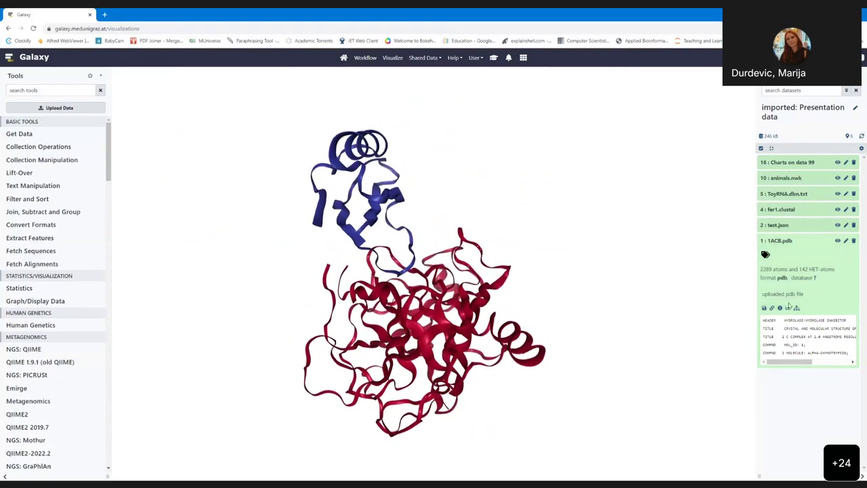
pyautogui.click(788, 308)
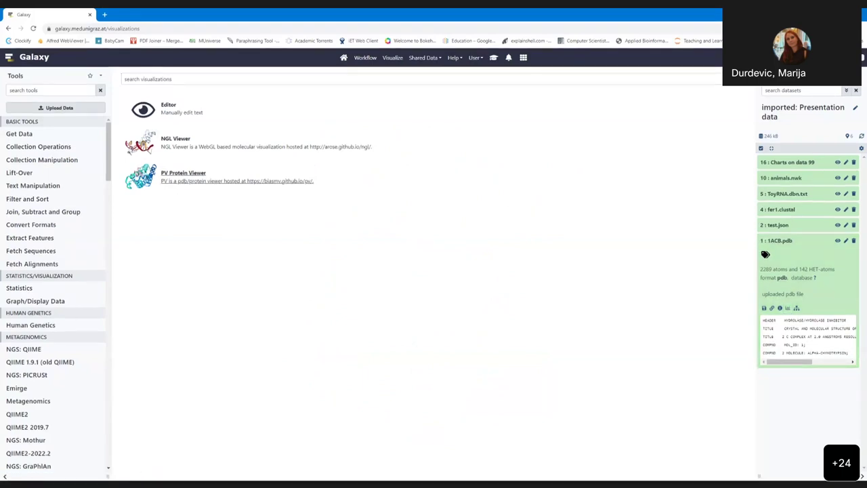
# Show 1ACB.pdb in PV Protein Viewer, rotate it and open its display settings
pyautogui.click(136, 176)
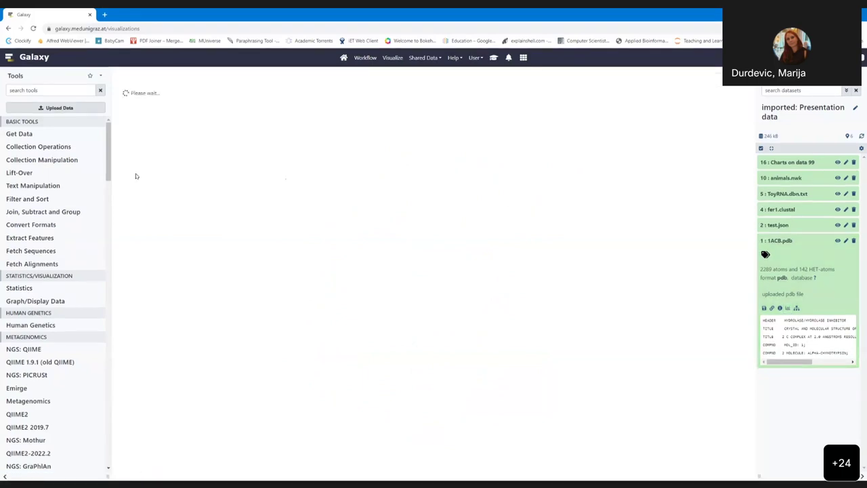
pyautogui.moveTo(404, 262); pyautogui.dragTo(325, 207)
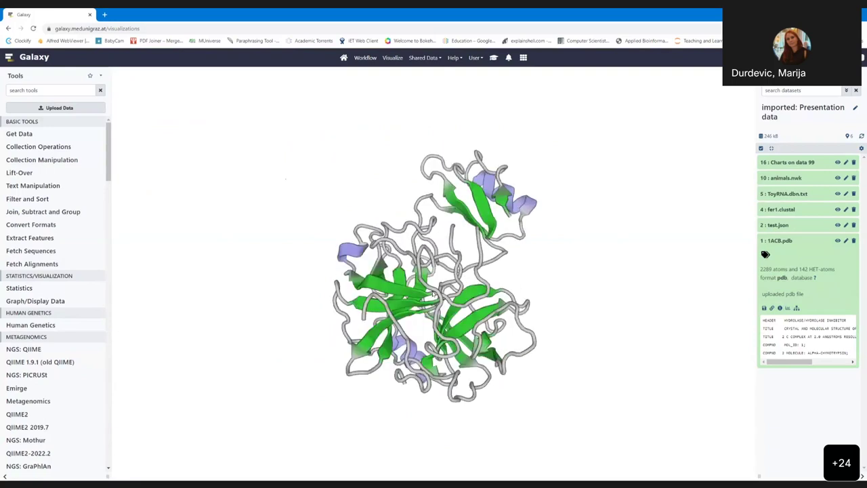
pyautogui.click(745, 77)
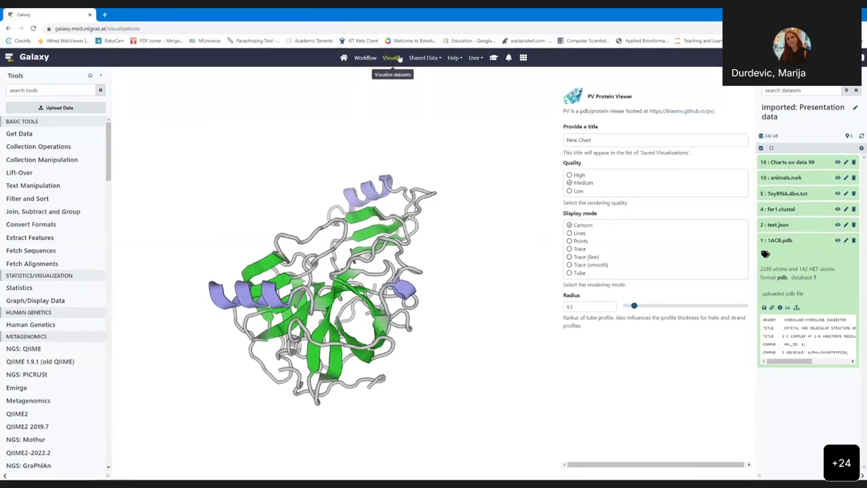
# Expand test.json and list its visualizations: Cytoscape, Editor and Graph Visualization
pyautogui.click(474, 60)
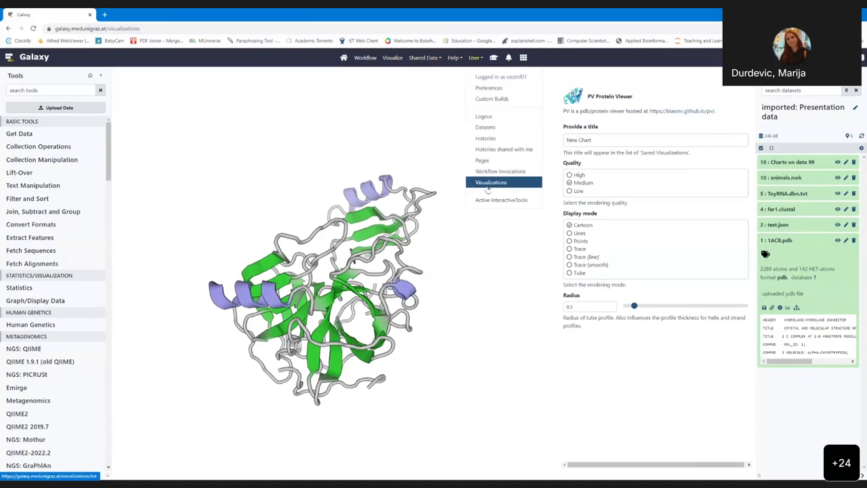
pyautogui.click(499, 280)
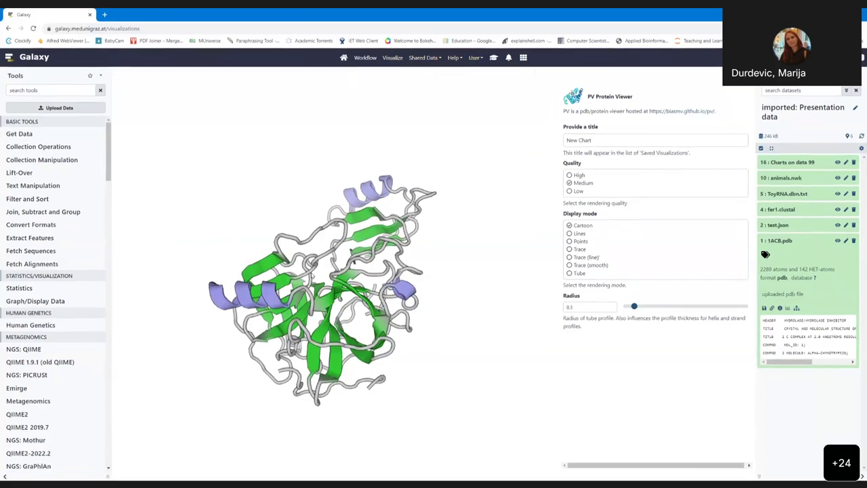
pyautogui.click(475, 58)
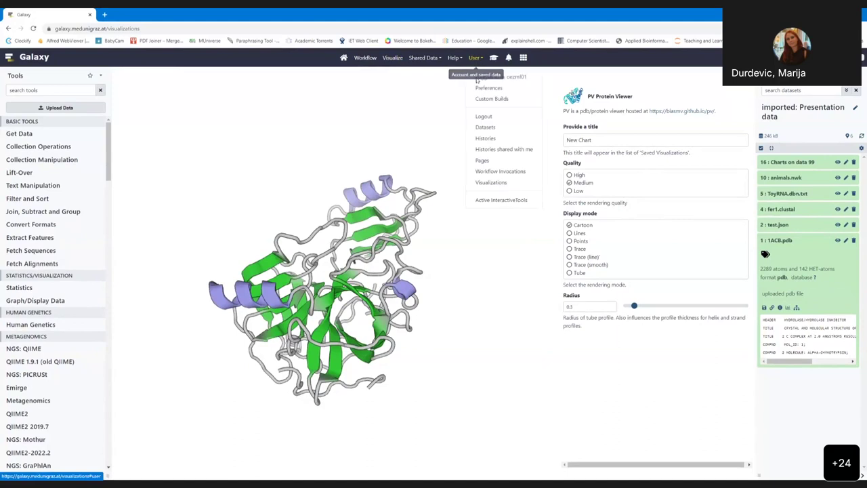
pyautogui.click(513, 311)
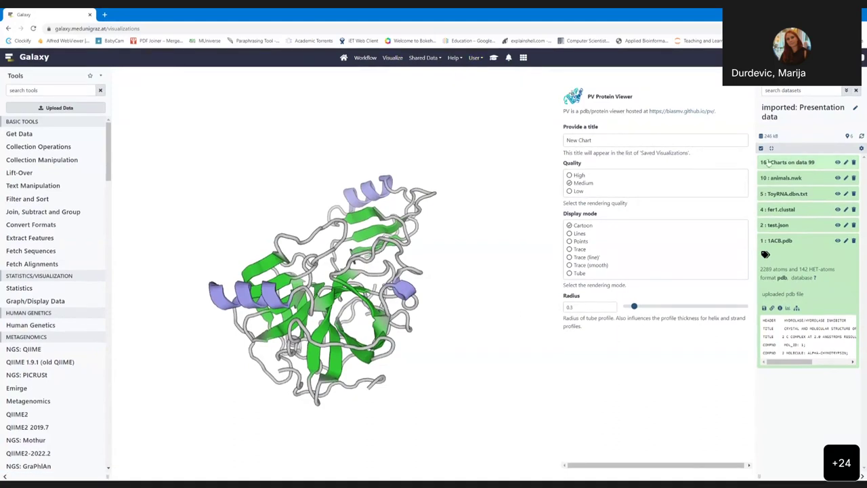
pyautogui.click(781, 225)
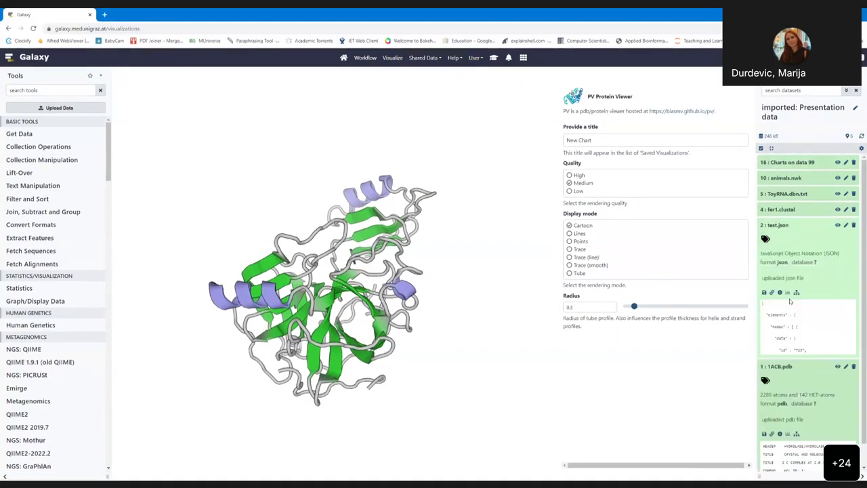
pyautogui.click(787, 292)
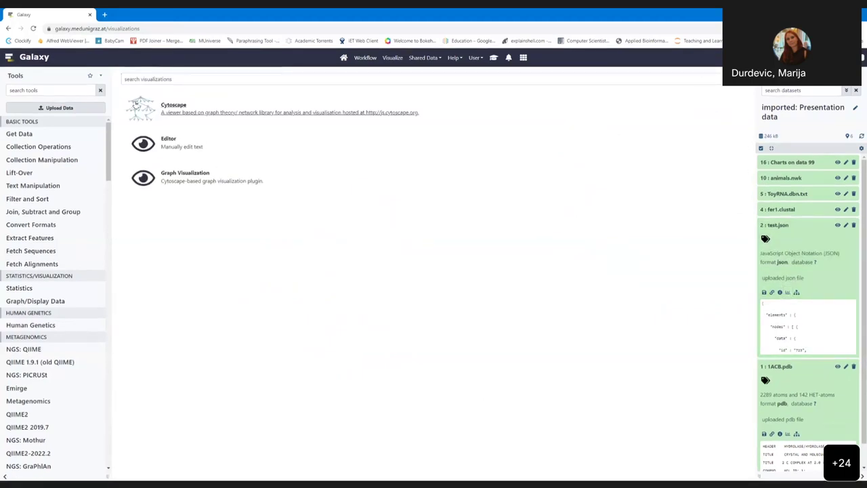
# Show test.json as a Cytoscape graph and fer1.clustal in the Multiple Sequence Alignment viewer
pyautogui.click(138, 106)
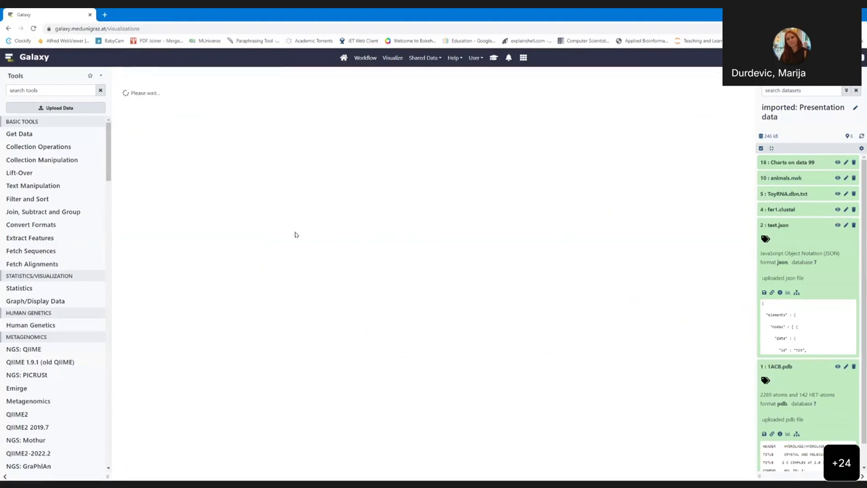
pyautogui.click(798, 211)
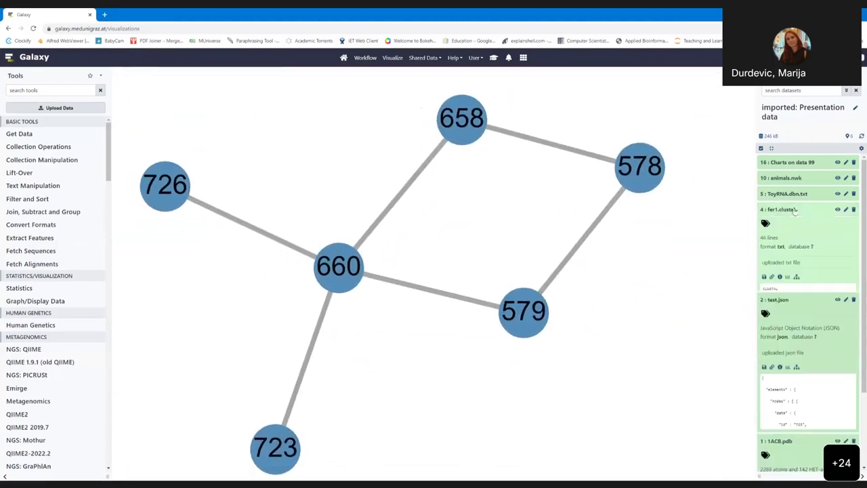
pyautogui.click(788, 277)
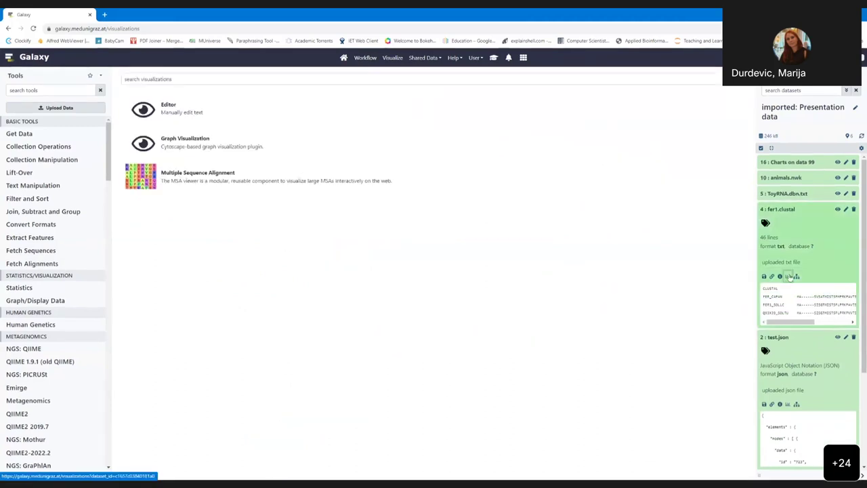
pyautogui.click(140, 180)
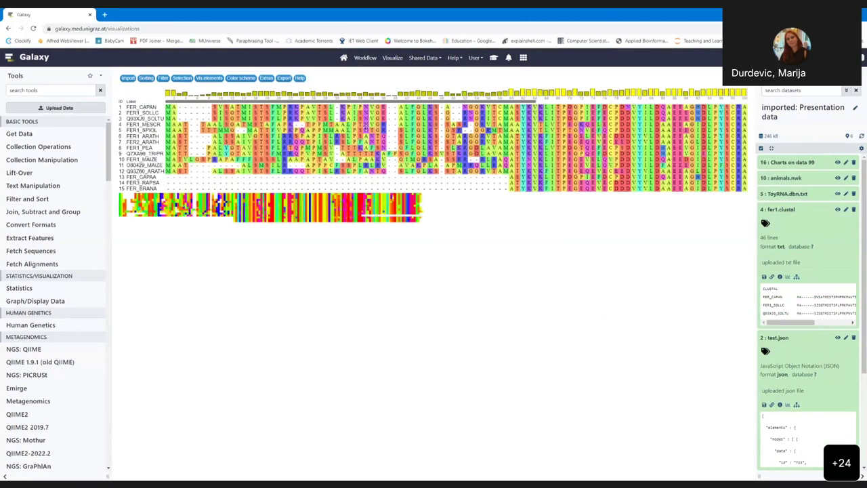
pyautogui.moveTo(407, 139); pyautogui.dragTo(183, 146)
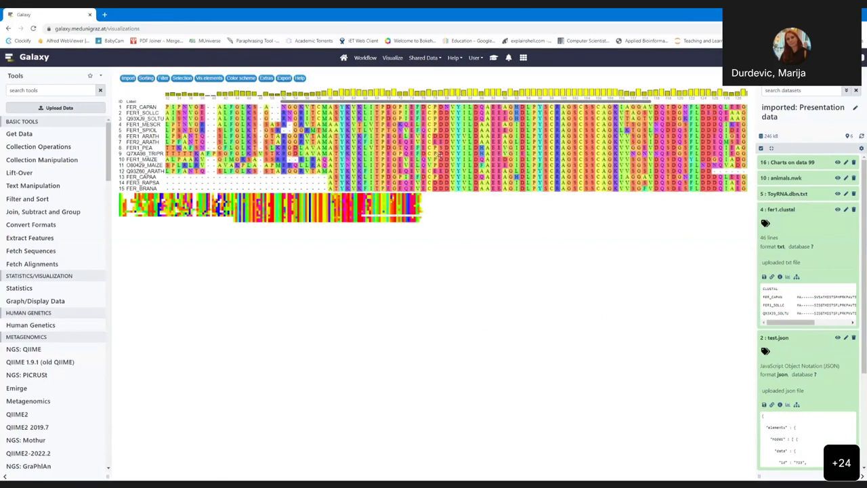
pyautogui.moveTo(441, 156); pyautogui.dragTo(288, 159)
pyautogui.moveTo(465, 163); pyautogui.dragTo(720, 207)
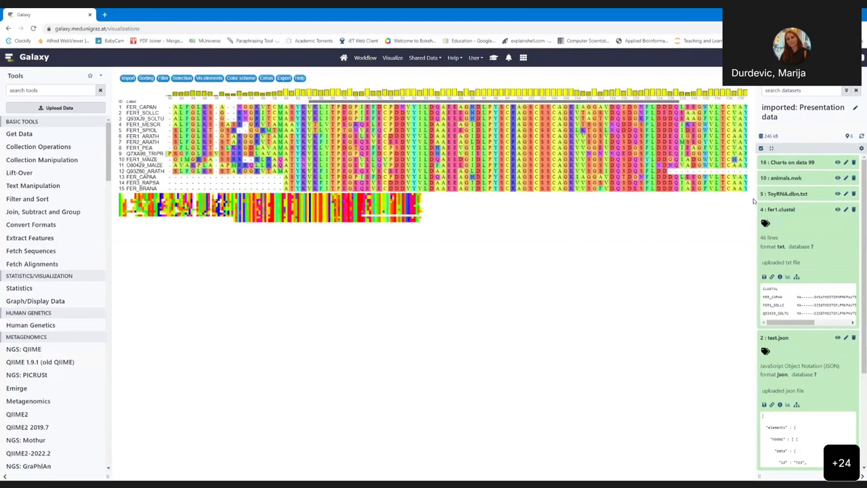
# View ToyRNA.dbn.txt in the RNA Structure Viewer, then list animals.nwk's visualization options
pyautogui.click(771, 194)
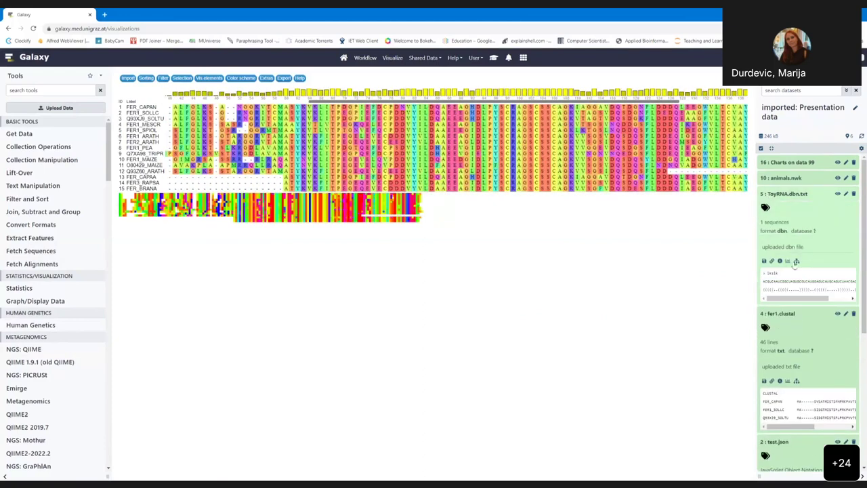
pyautogui.click(790, 262)
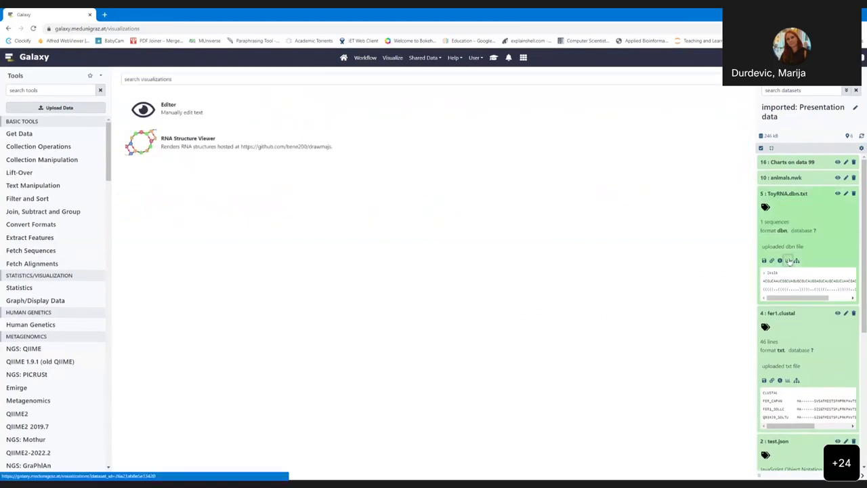
pyautogui.click(237, 139)
pyautogui.moveTo(424, 236); pyautogui.dragTo(382, 201)
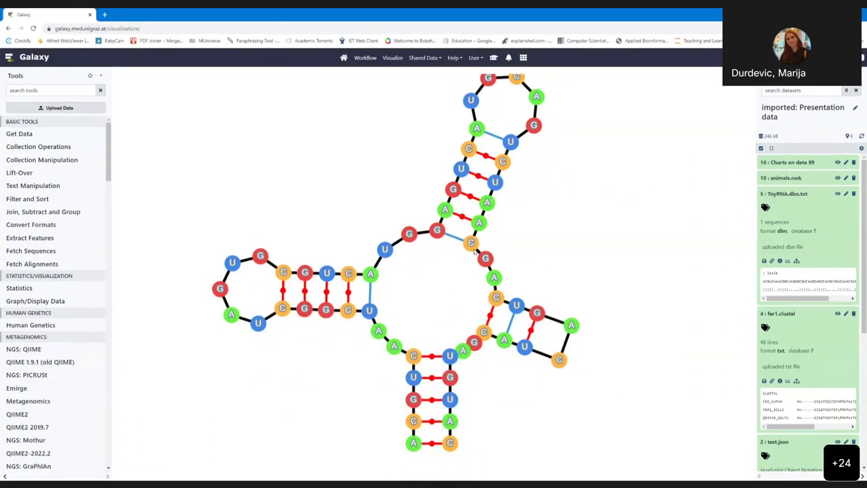
pyautogui.click(781, 180)
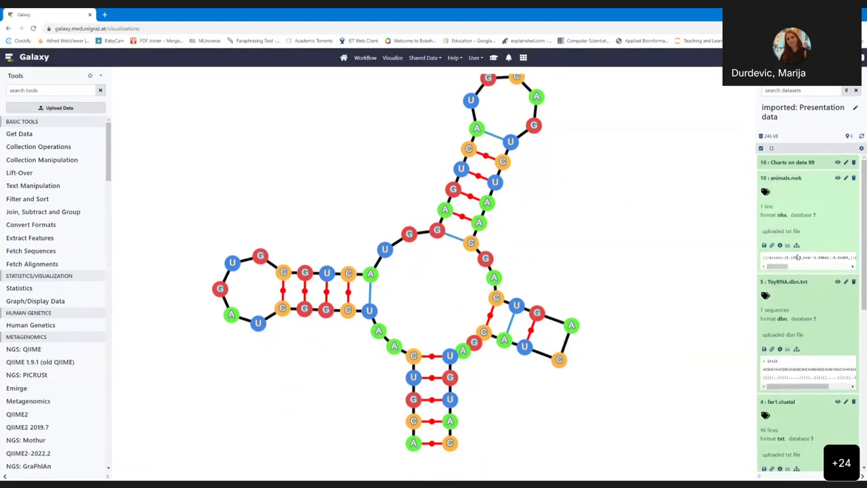
pyautogui.click(788, 245)
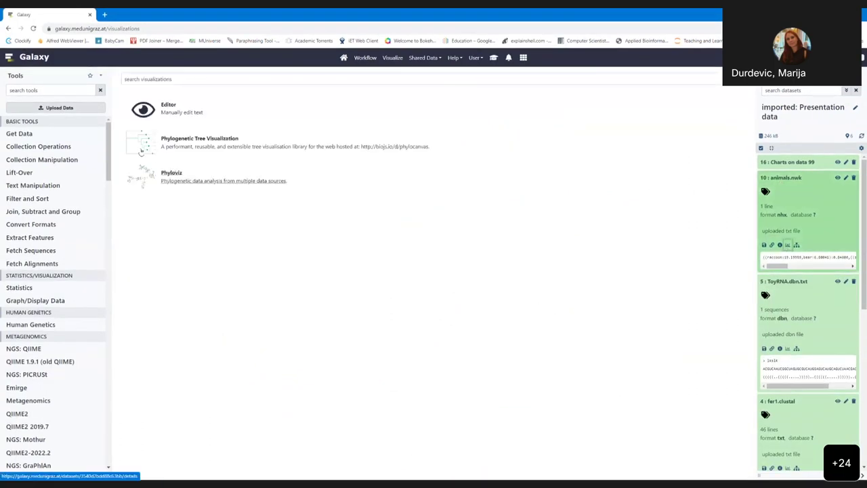
# Display the animals.nwk tree in Phyloviz, then go back to the Galaxy home page
pyautogui.click(136, 180)
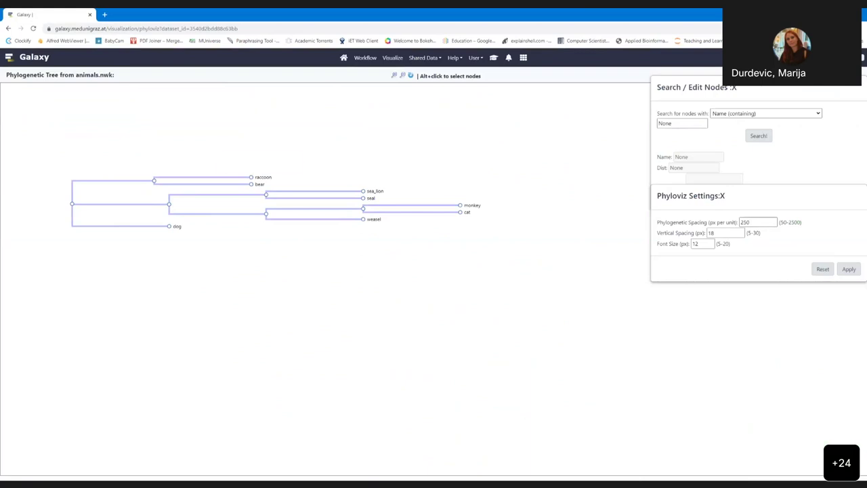
pyautogui.click(35, 60)
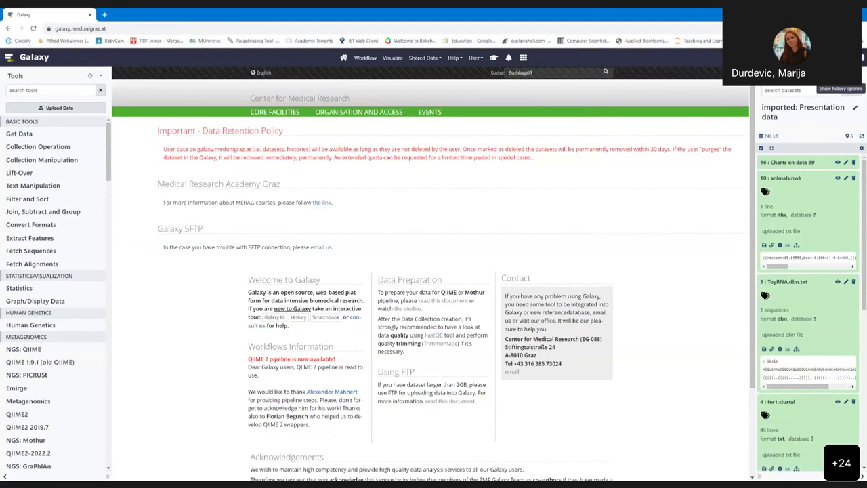
# Switch the current history to marija2
pyautogui.click(855, 79)
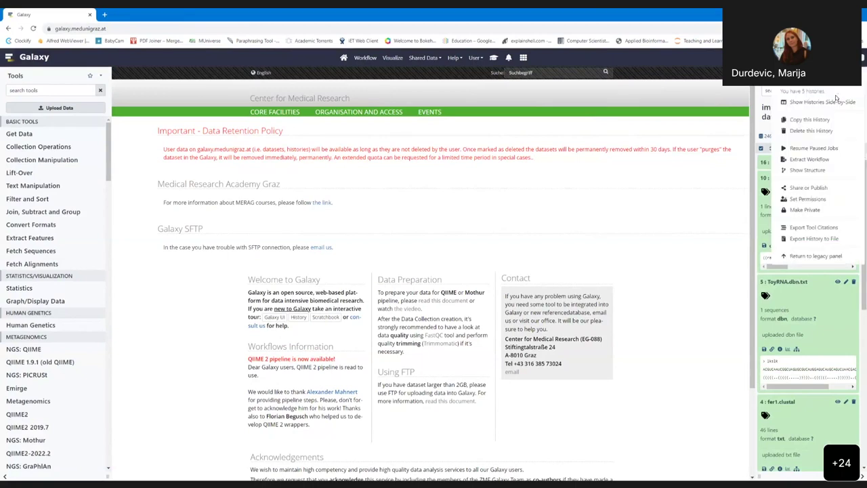
pyautogui.press('Escape')
pyautogui.click(846, 78)
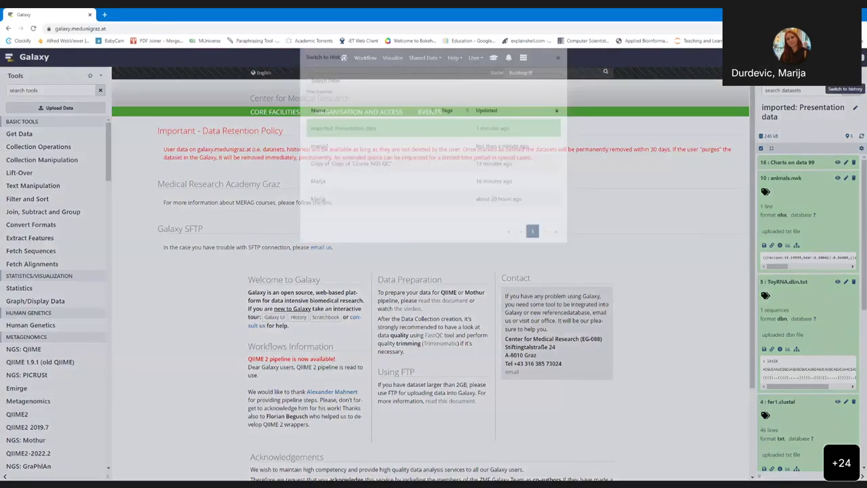
pyautogui.click(321, 159)
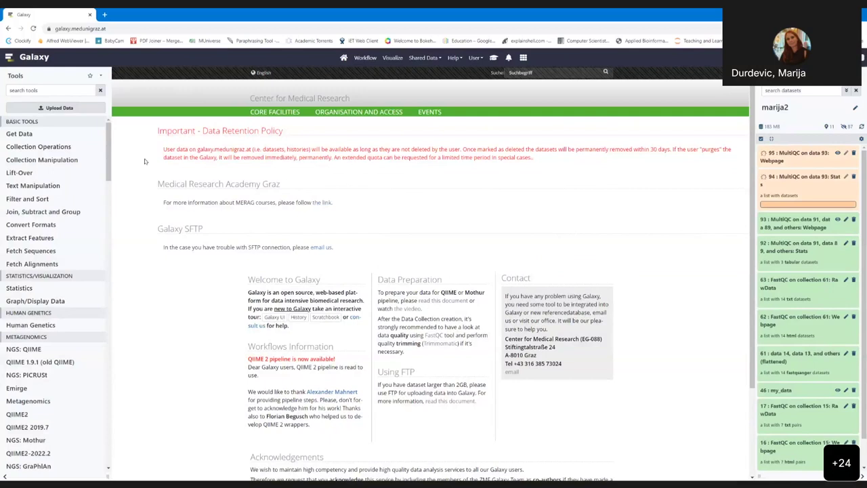
# Expand the Statistics tool category and browse through its tools
pyautogui.click(19, 288)
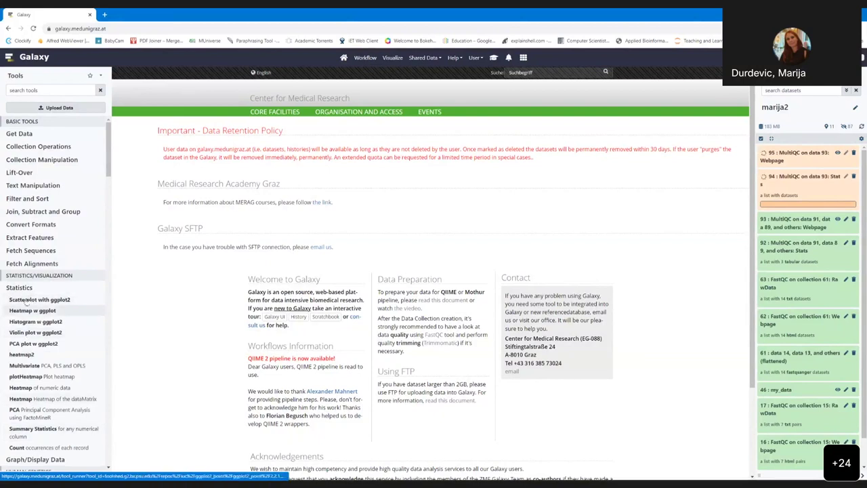
pyautogui.scroll(-1, 20, 442)
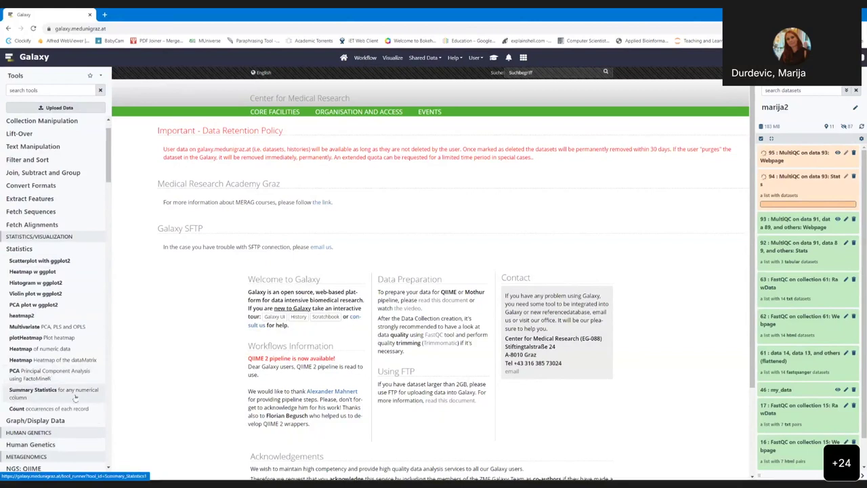
pyautogui.scroll(-5, 74, 398)
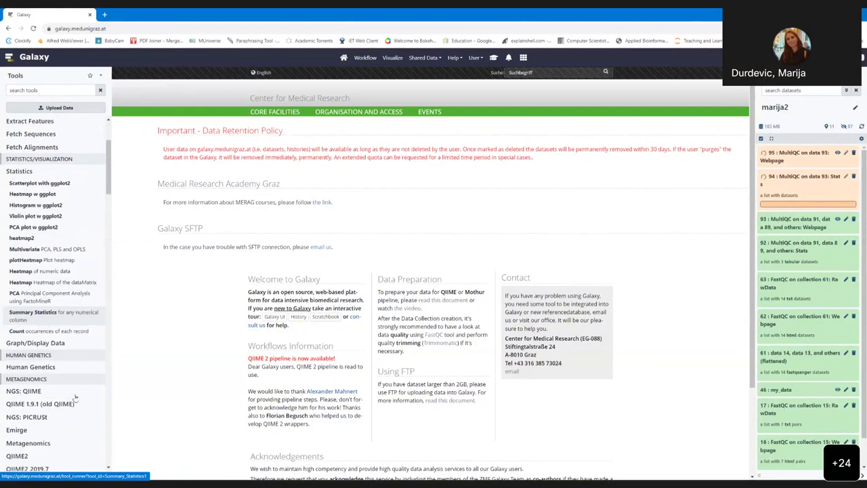
pyautogui.scroll(-3, 66, 376)
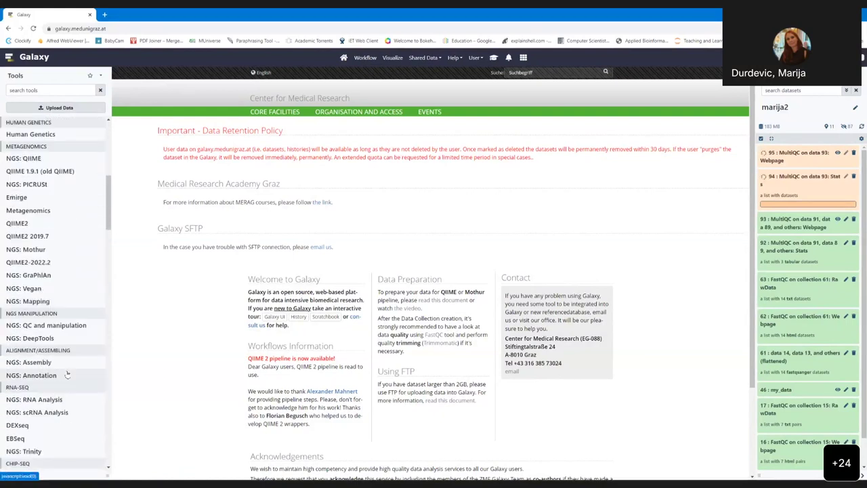
pyautogui.scroll(-3, 66, 376)
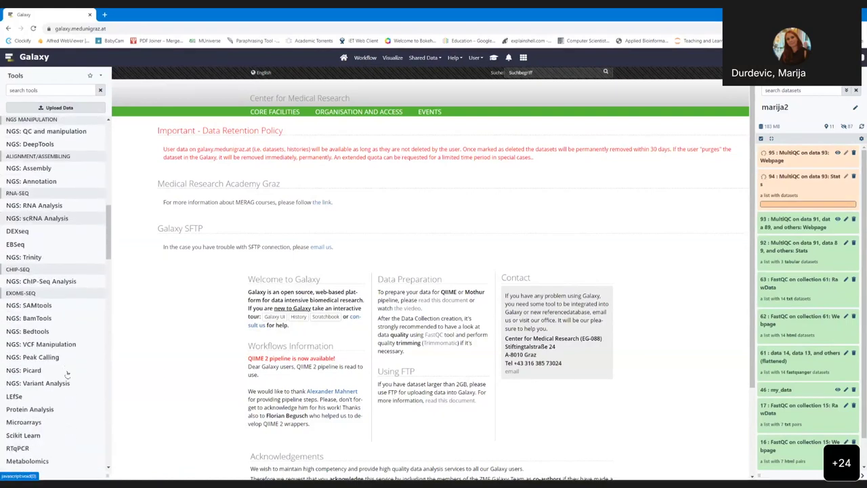
pyautogui.scroll(-4, 67, 373)
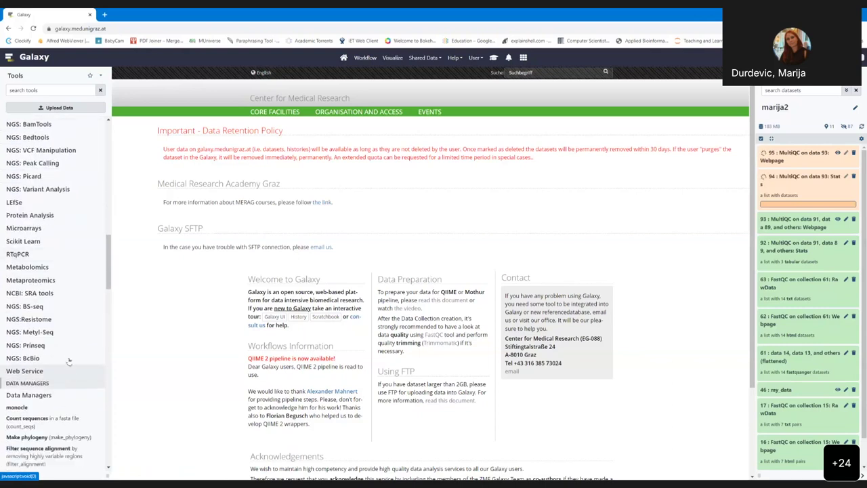
pyautogui.scroll(2, 67, 359)
pyautogui.scroll(4, 67, 338)
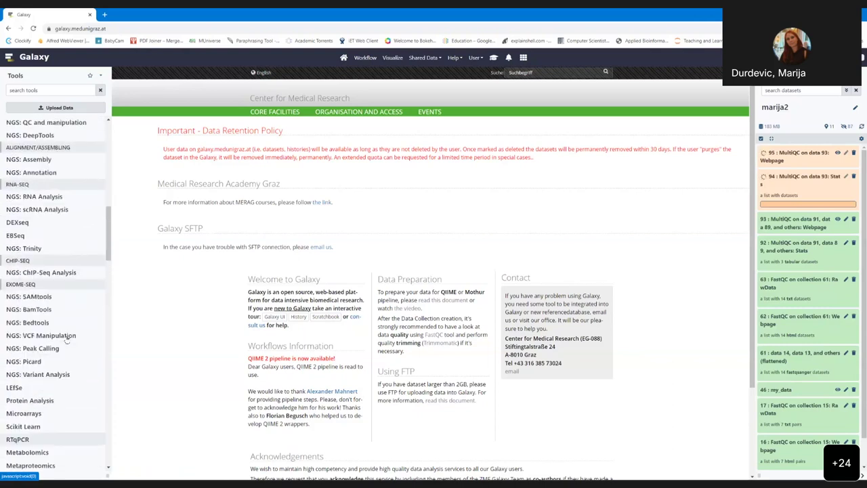
pyautogui.scroll(3, 65, 257)
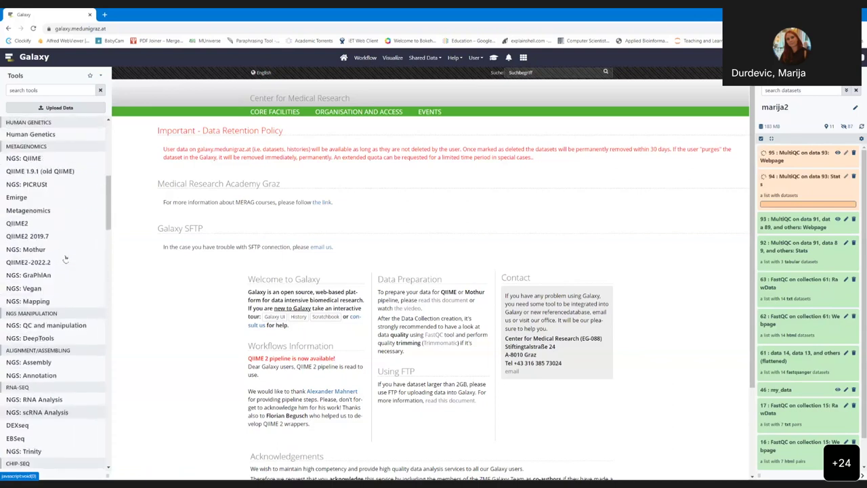
pyautogui.scroll(5, 65, 259)
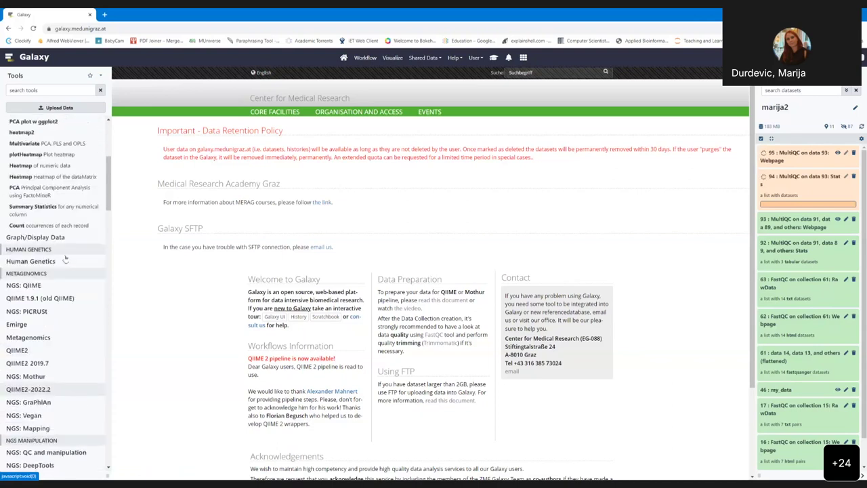
# Search the tools for 'random', browse the matching results, then clear the search
pyautogui.click(10, 90)
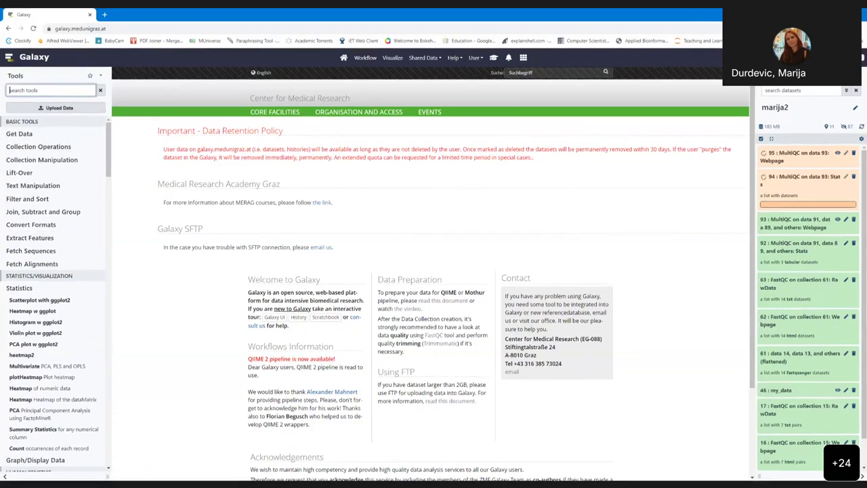
pyautogui.write('sckit')
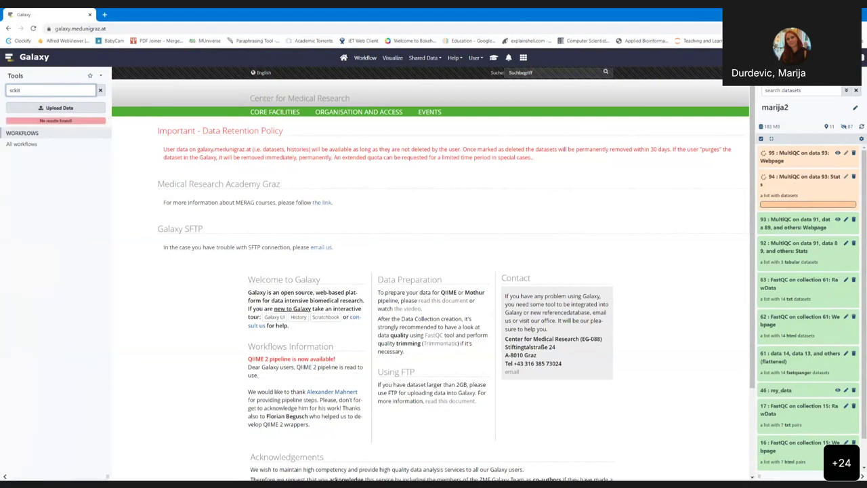
pyautogui.press('BackSpace')
pyautogui.press('BackSpace')
pyautogui.press('BackSpace')
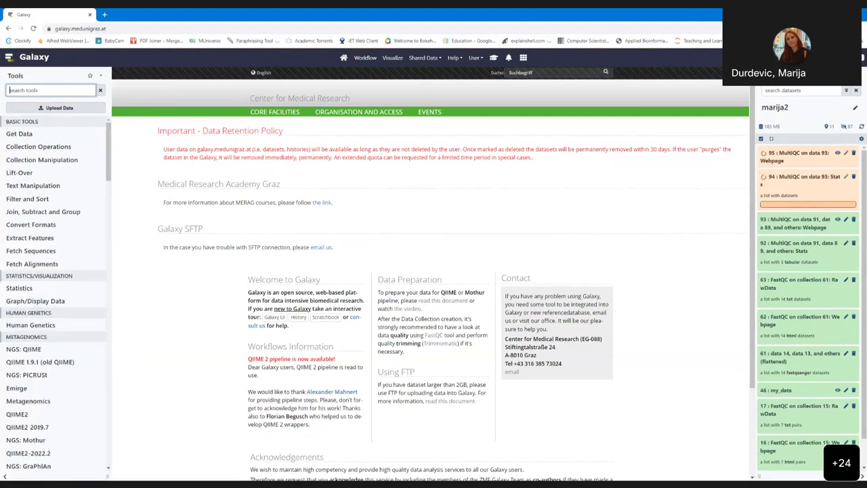
pyautogui.write('iandom')
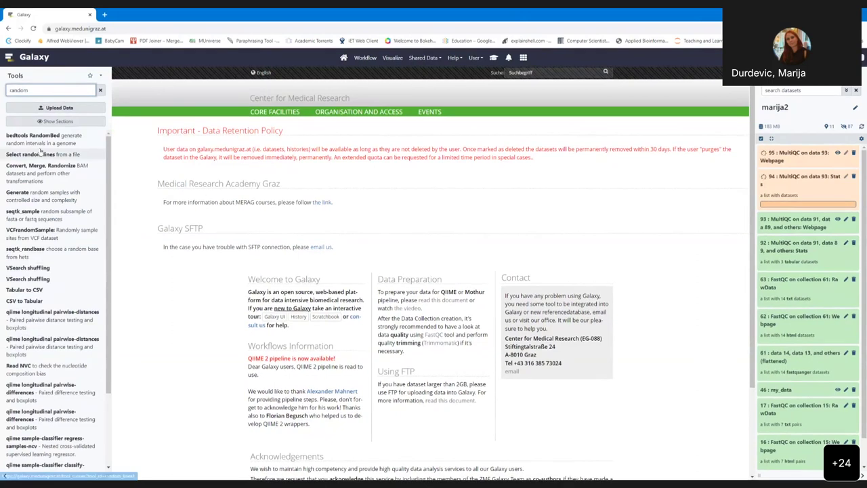
pyautogui.scroll(-3, 50, 258)
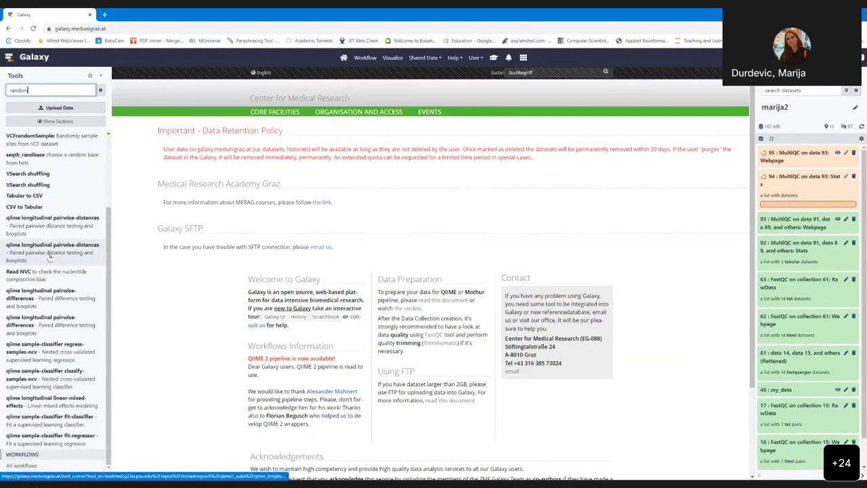
pyautogui.scroll(1, 50, 254)
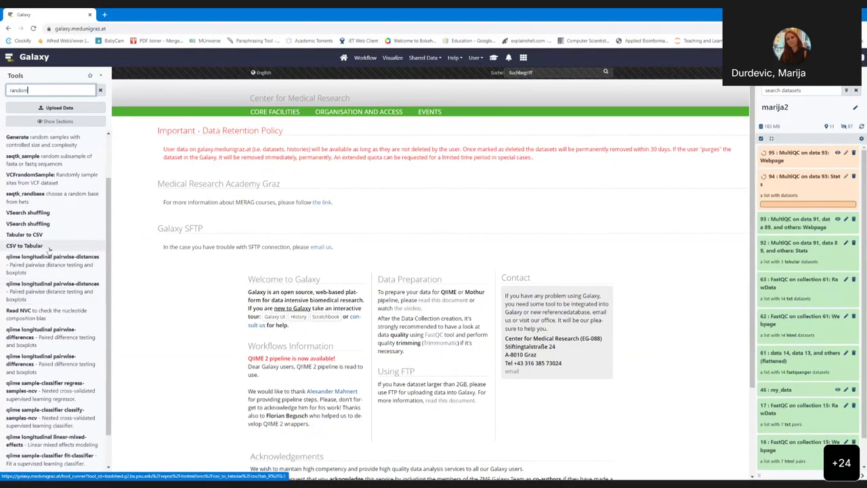
pyautogui.scroll(-2, 49, 250)
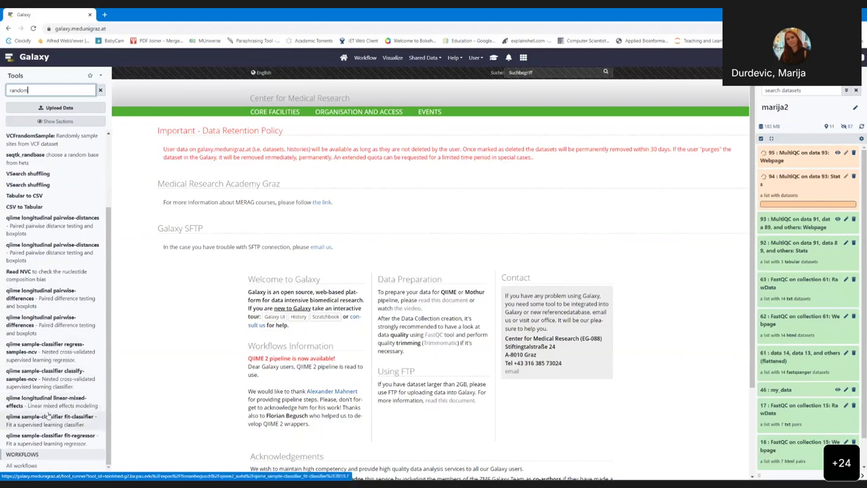
pyautogui.scroll(3, 33, 437)
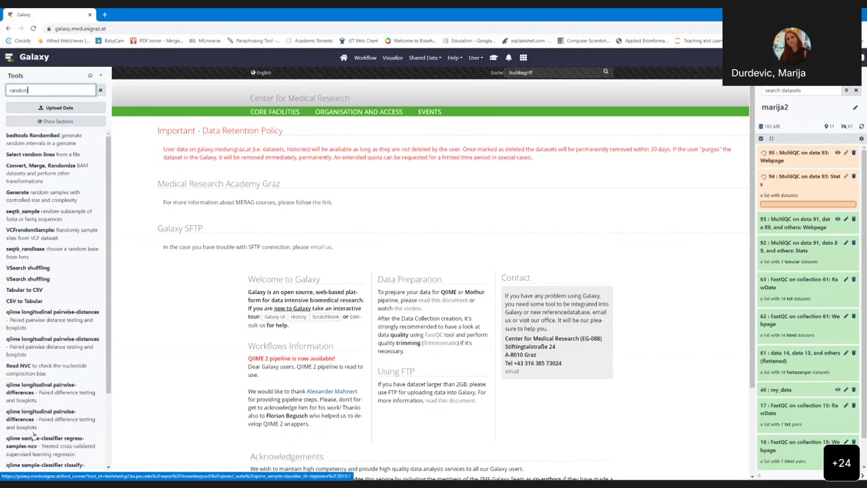
pyautogui.click(100, 90)
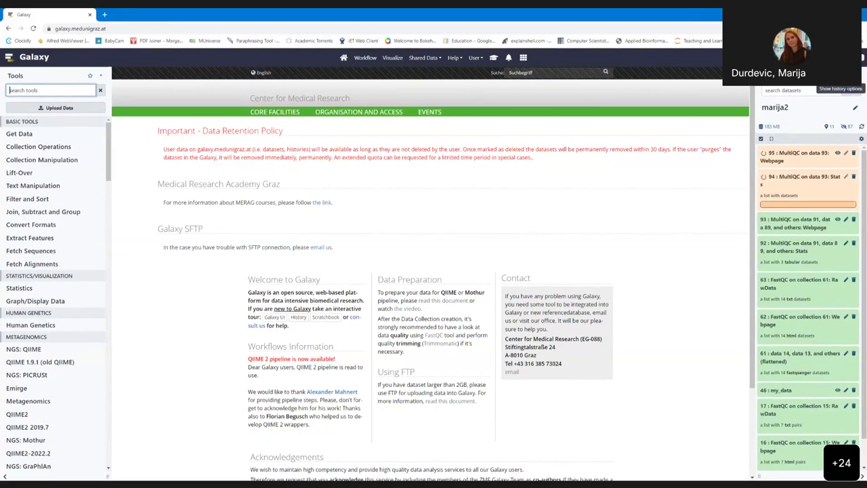
# Switch to the older Marija history and inspect the error for failed MultiQC webpage dataset 20
pyautogui.click(846, 90)
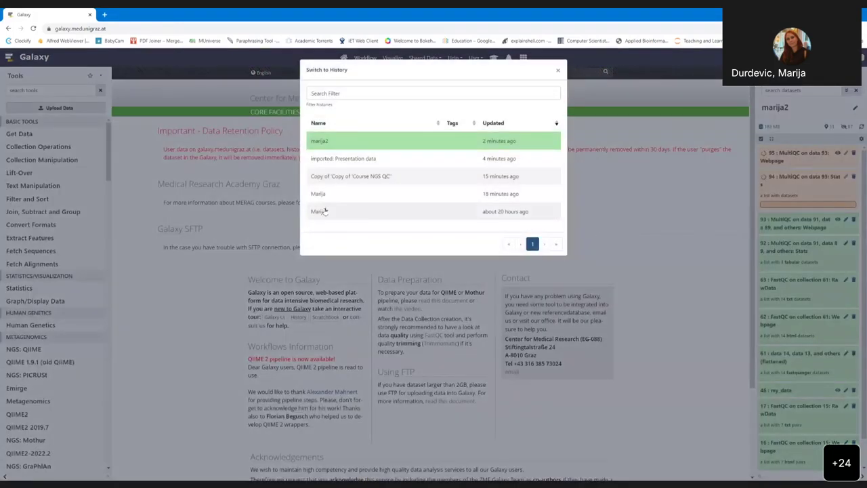
pyautogui.click(325, 212)
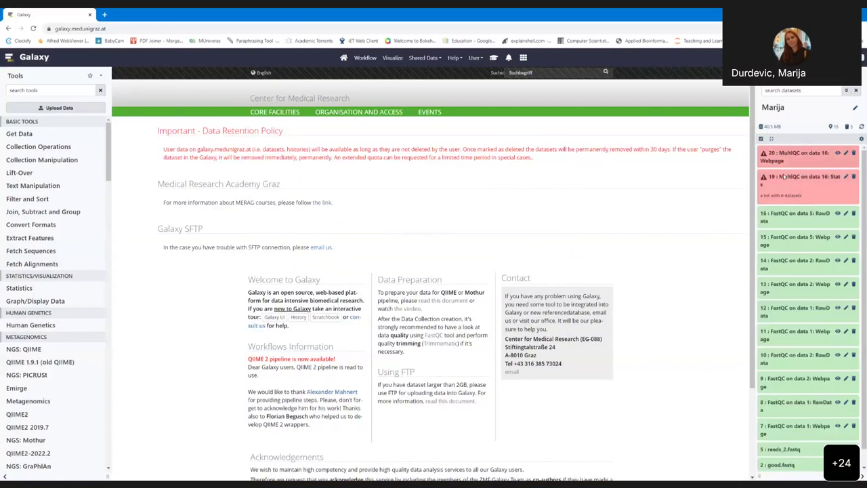
pyautogui.click(784, 177)
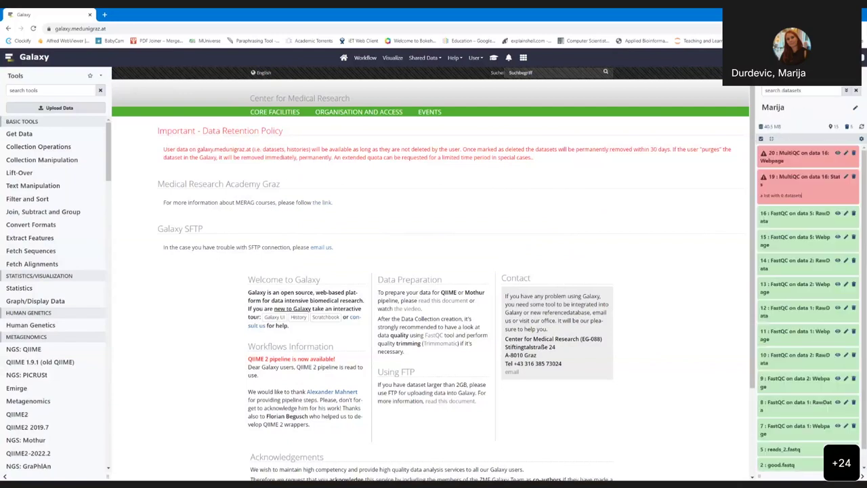
pyautogui.click(783, 159)
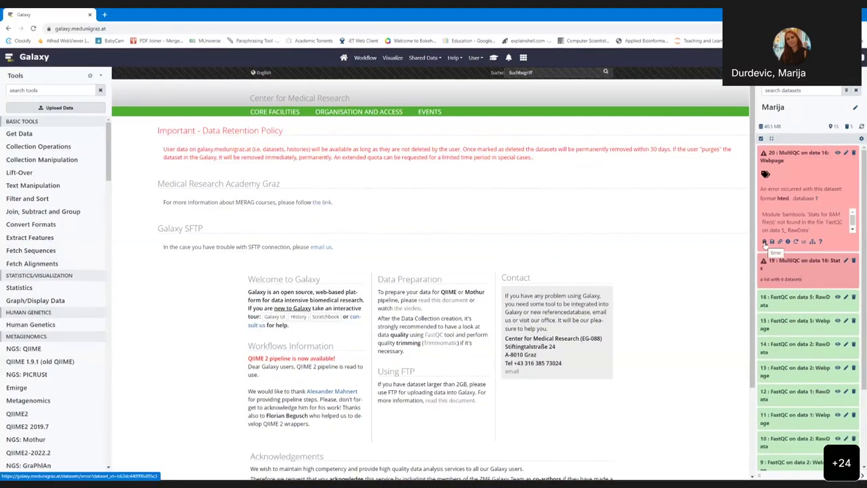
pyautogui.click(764, 242)
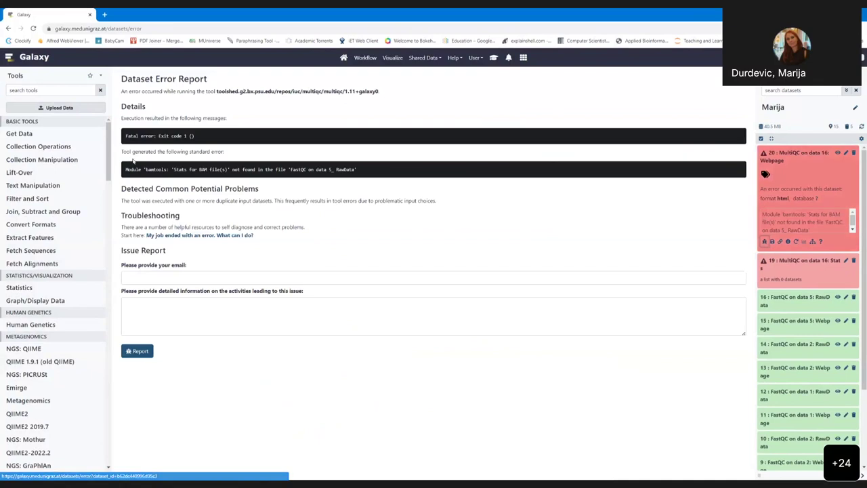
pyautogui.moveTo(125, 170); pyautogui.dragTo(360, 176)
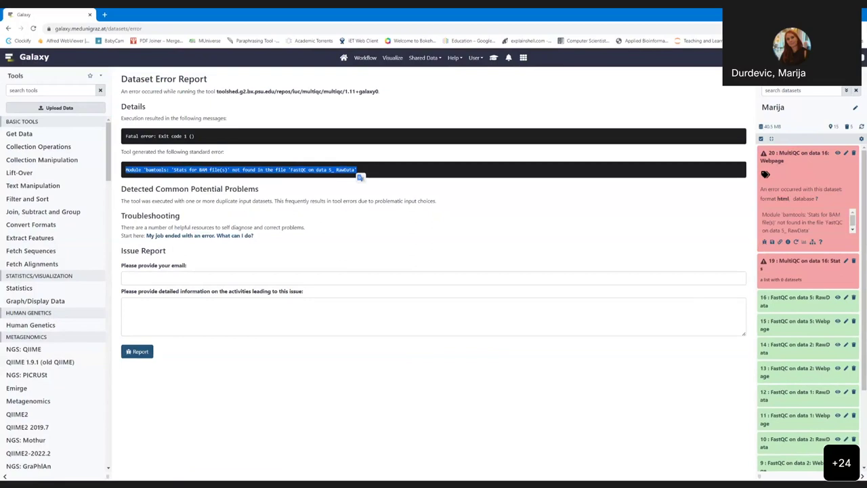
pyautogui.click(796, 243)
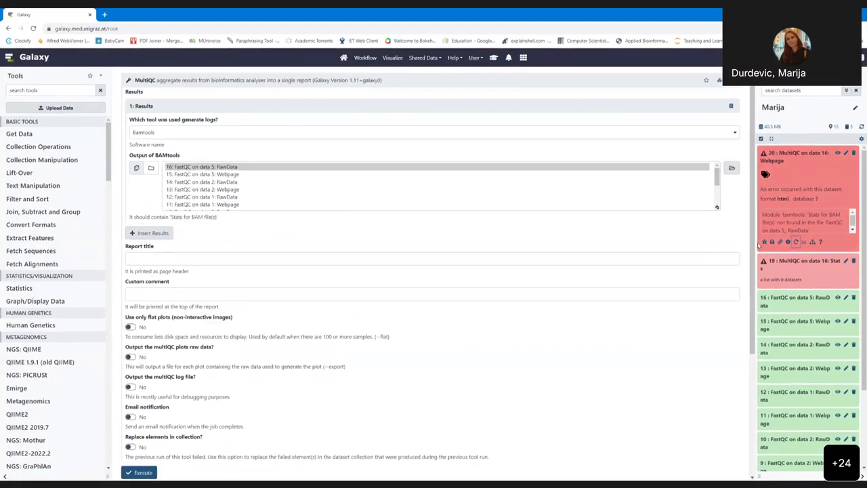
pyautogui.click(764, 242)
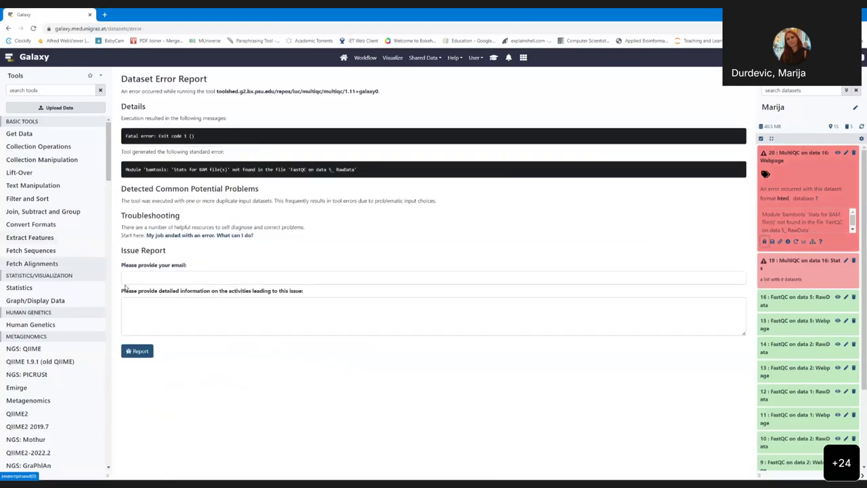
# Enter the reporter's e-mail, submit the bug report, and return to the home page
pyautogui.click(203, 277)
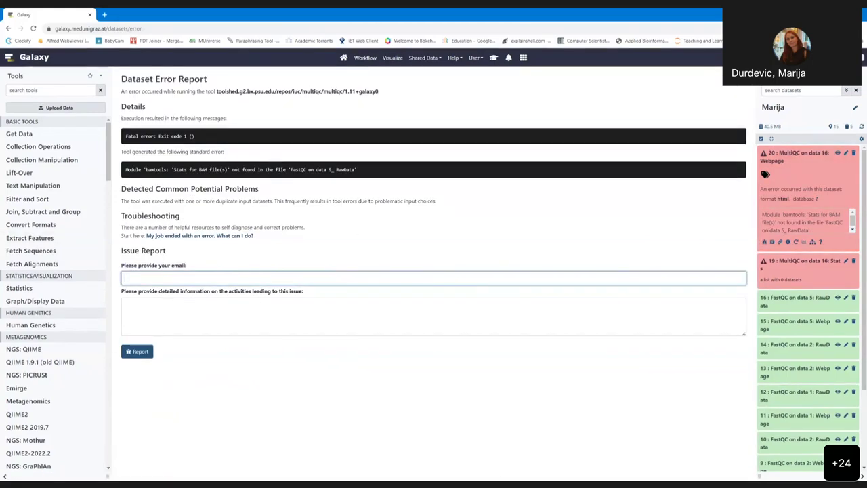
pyautogui.click(124, 304)
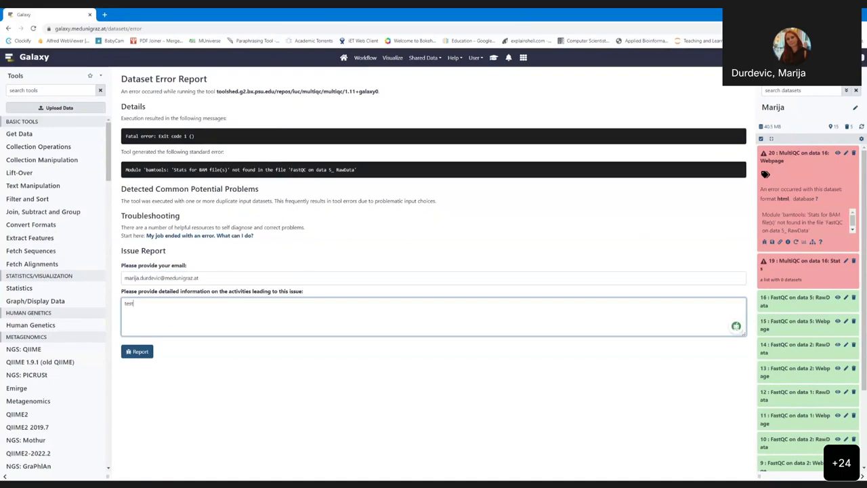
pyautogui.click(138, 352)
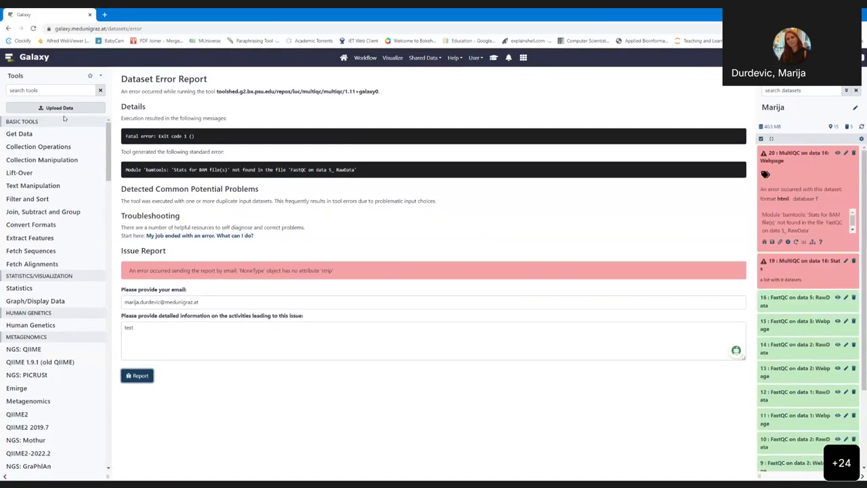
pyautogui.click(37, 61)
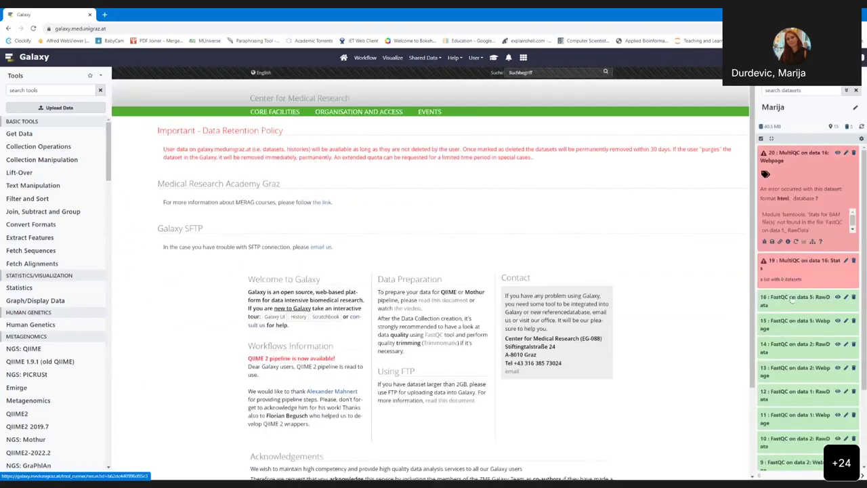
# Download the FastQC RawData text outputs for data 5 and data 1
pyautogui.click(792, 300)
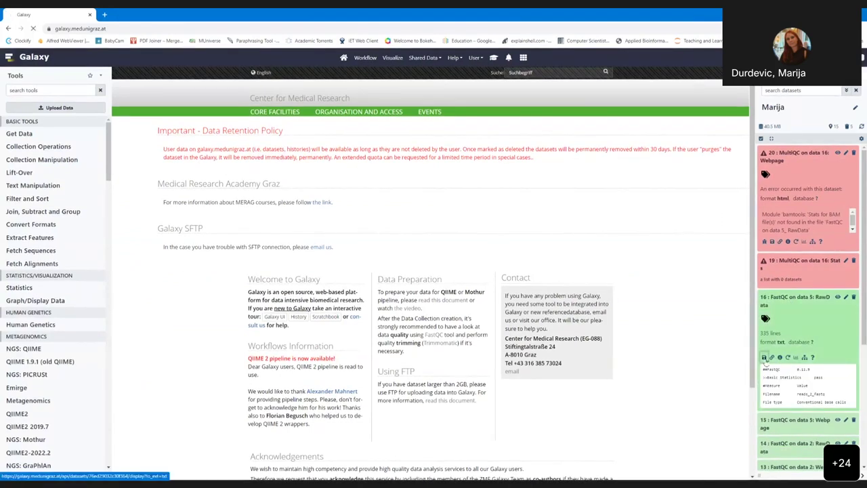
pyautogui.click(765, 357)
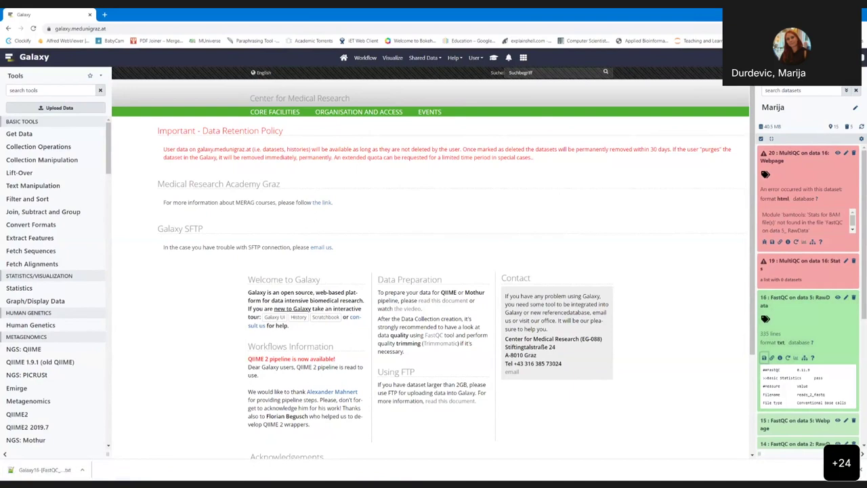
pyautogui.scroll(-5, 786, 326)
pyautogui.click(773, 304)
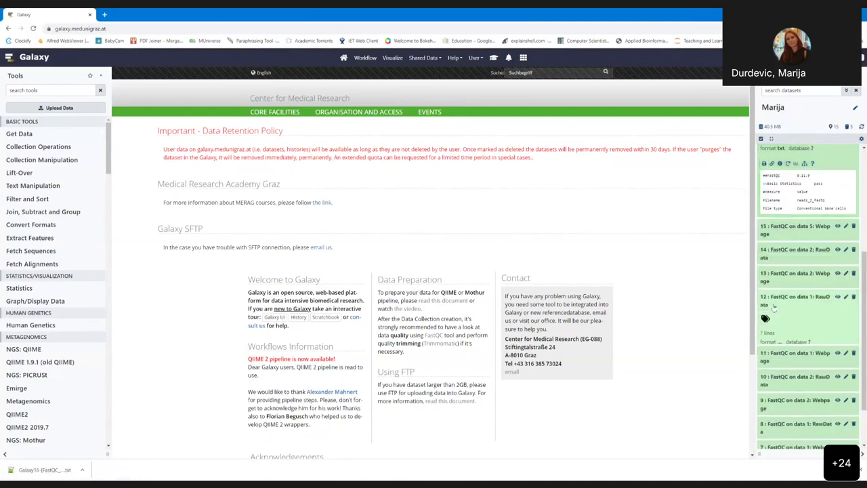
pyautogui.click(764, 358)
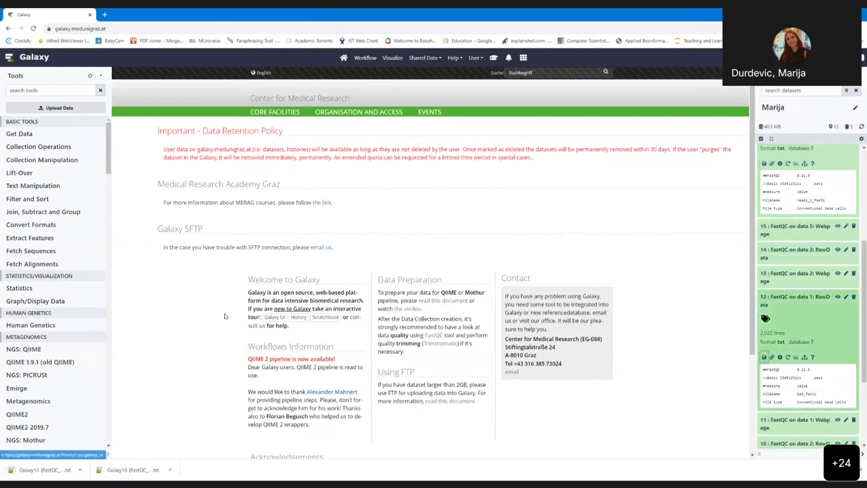
pyautogui.scroll(5, 808, 326)
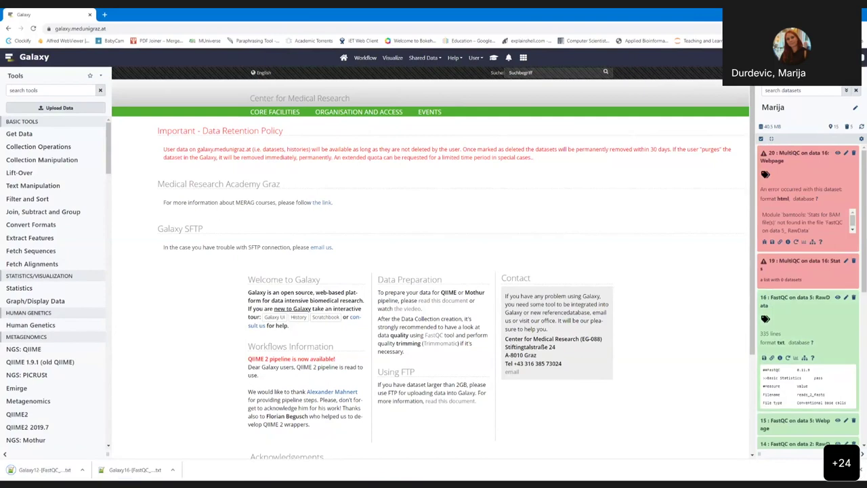
pyautogui.click(858, 76)
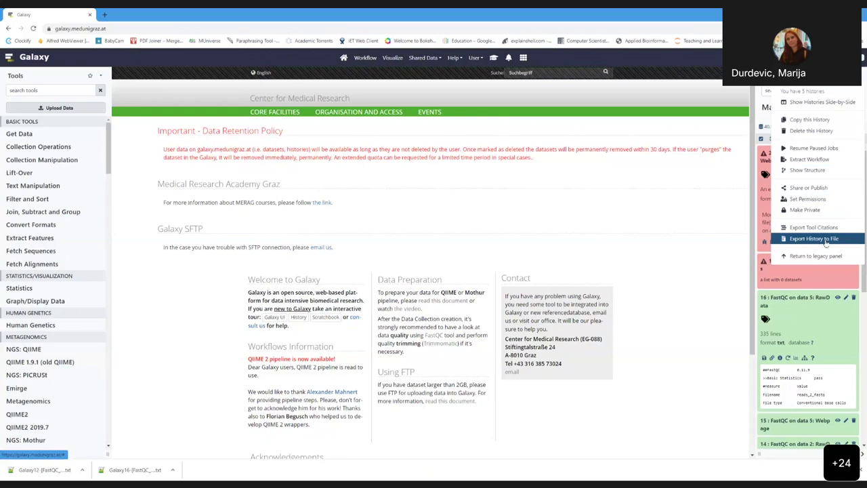
# Try exporting the history by generating a new archive, then choose export to a remote file
pyautogui.click(815, 239)
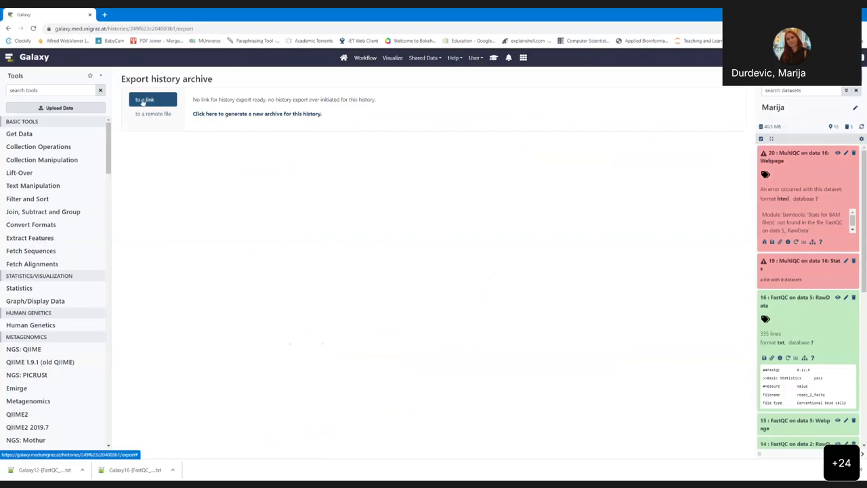
pyautogui.click(245, 115)
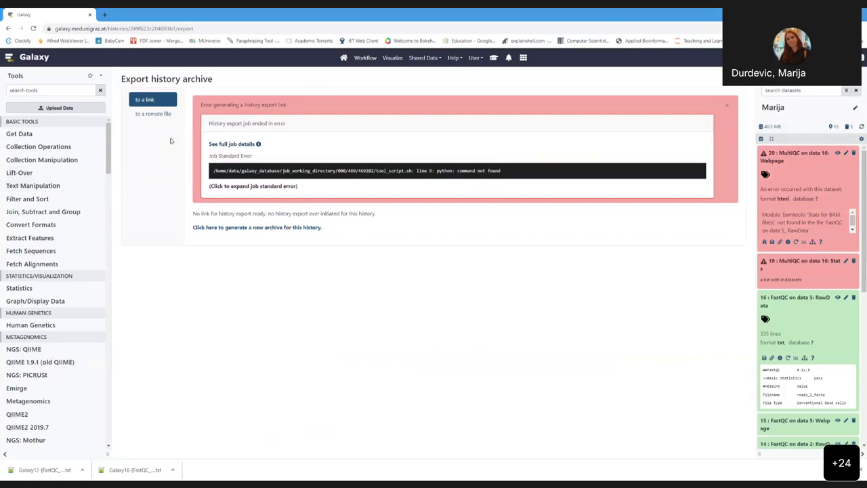
pyautogui.click(156, 116)
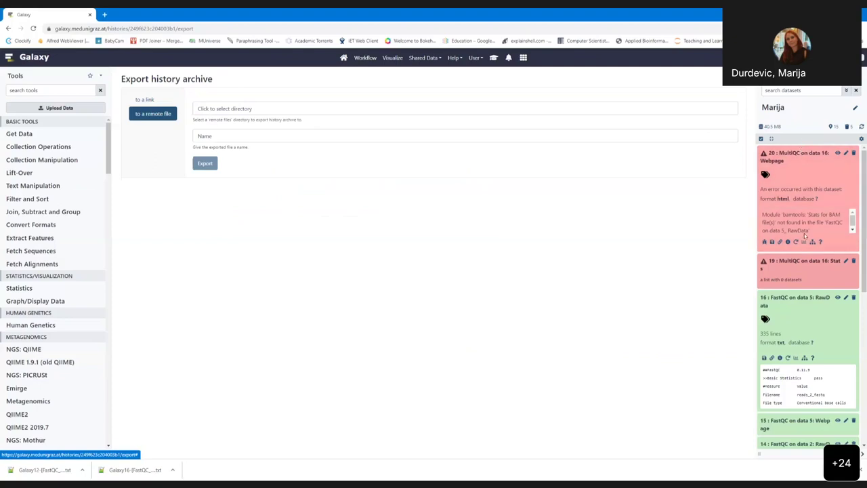
# Download the FastQC on data 2 webpage report from dataset 13
pyautogui.scroll(-1, 781, 296)
pyautogui.scroll(-6, 781, 298)
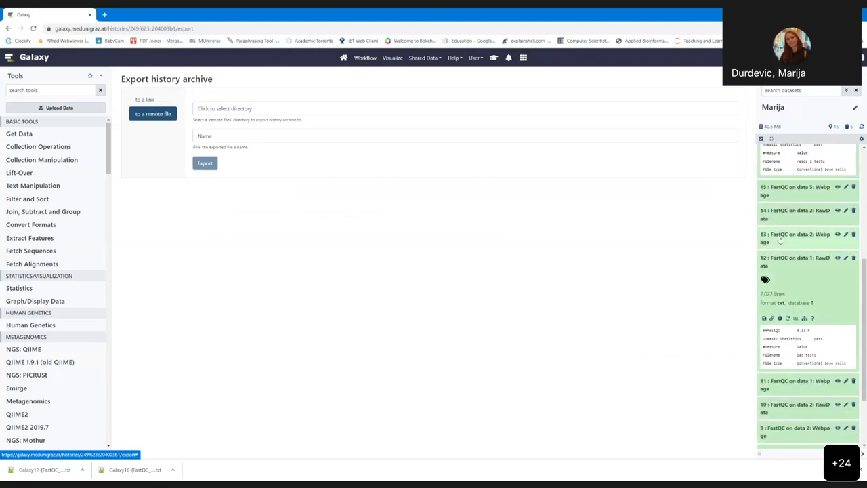
pyautogui.click(765, 295)
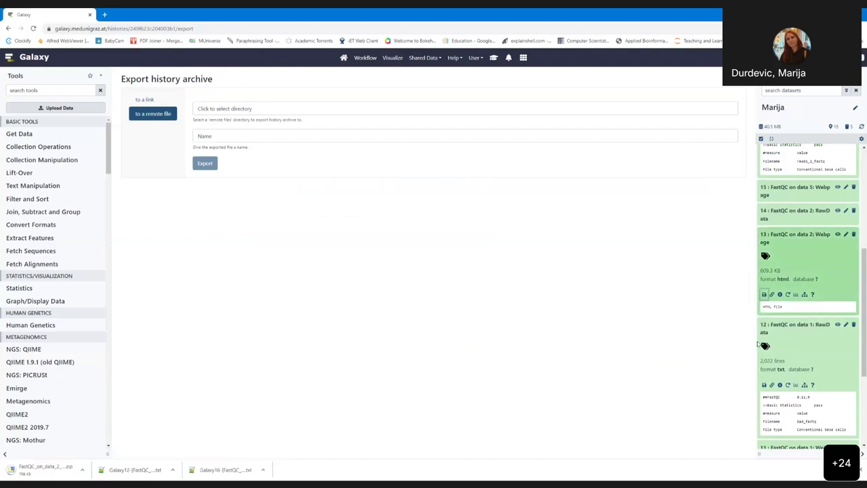
# Scroll the history panel back to the top and return to the Galaxy home page
pyautogui.scroll(-4, 759, 344)
pyautogui.scroll(5, 809, 296)
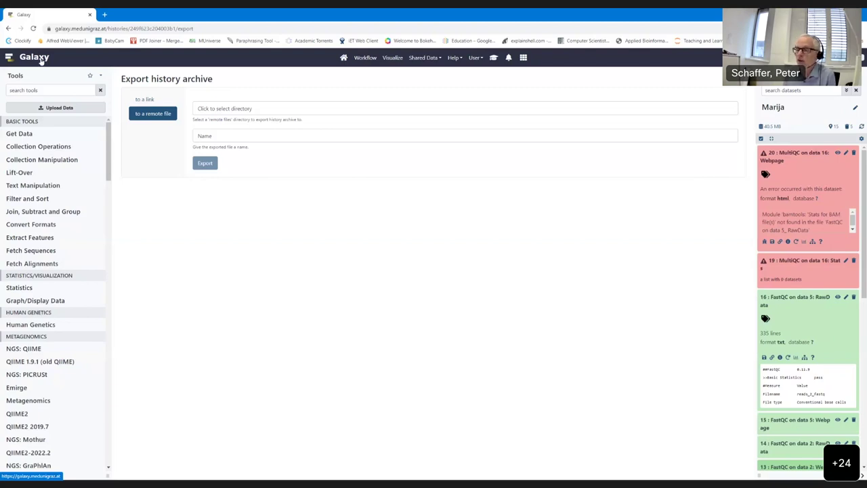
pyautogui.click(54, 65)
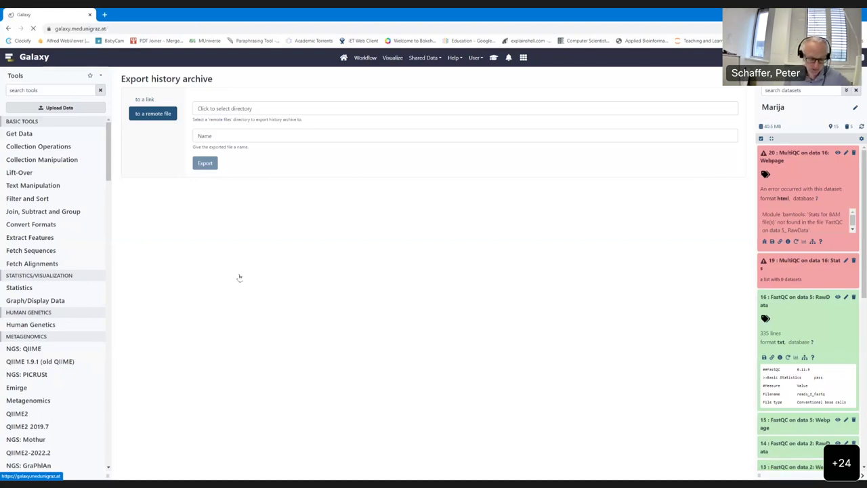
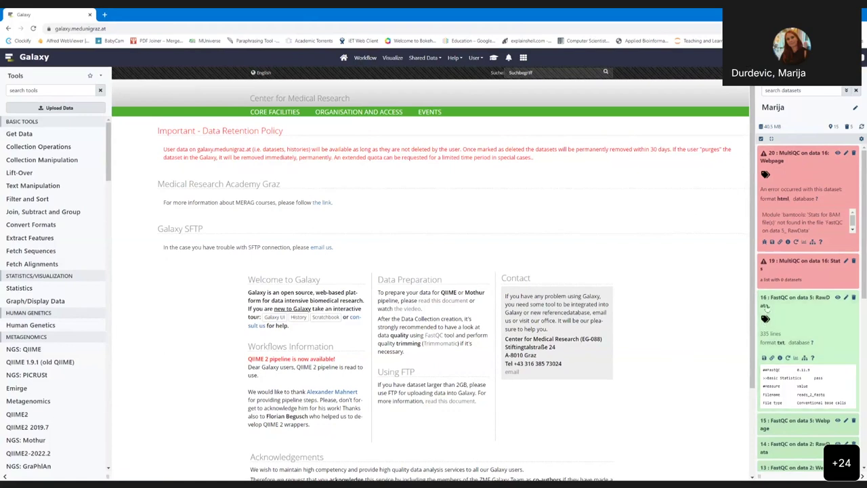
# Display dataset 16, FastQC on data 5: RawData, in the centre panel
pyautogui.scroll(-1, 768, 310)
pyautogui.scroll(-2, 781, 308)
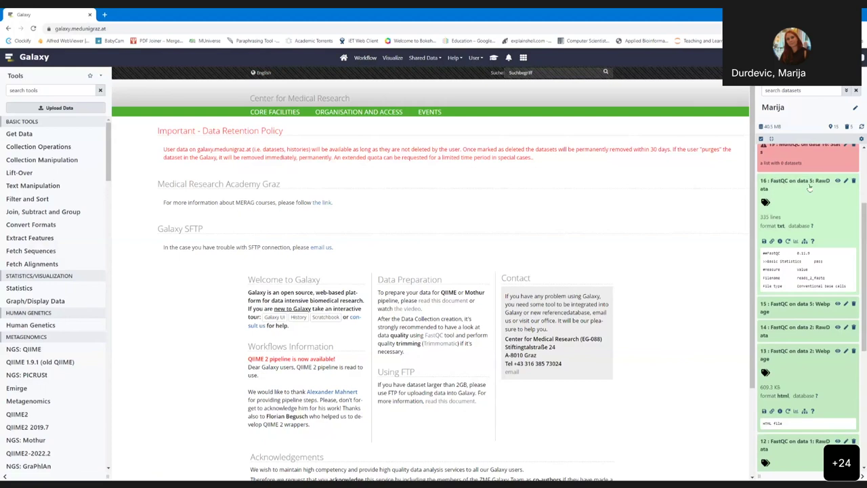
pyautogui.click(838, 180)
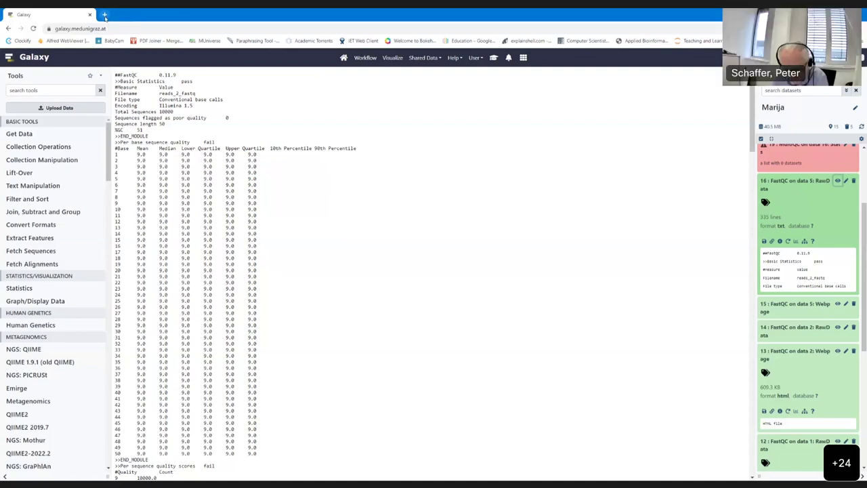
pyautogui.click(105, 15)
pyautogui.write('cfd')
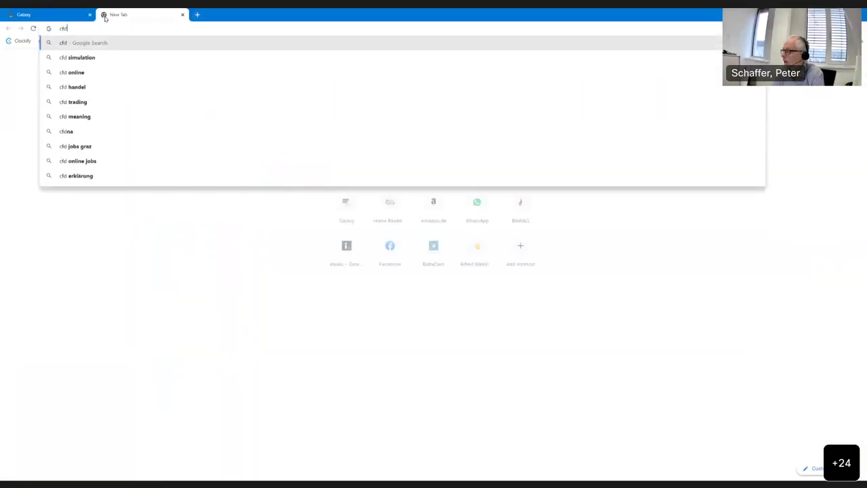
pyautogui.press('Return')
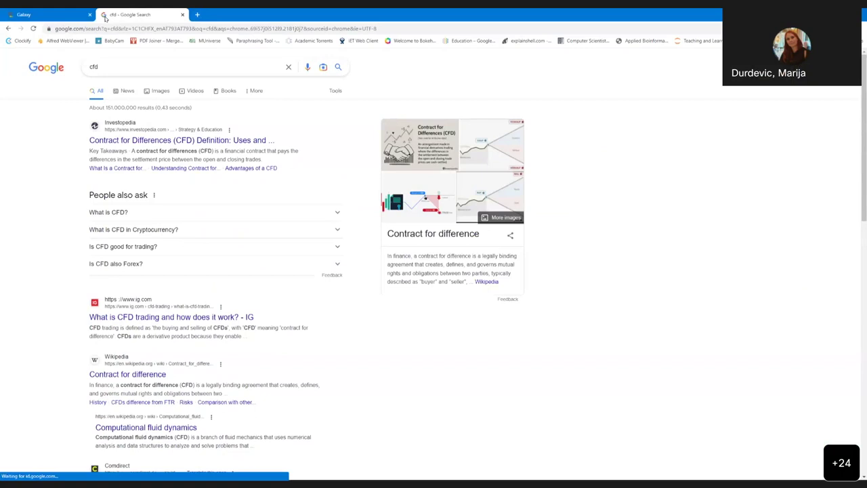
pyautogui.hotkey('ctrl', 'w')
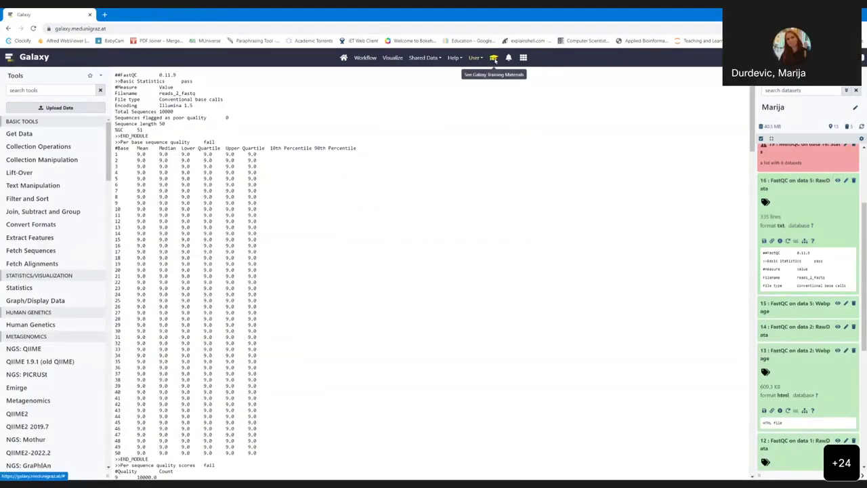
# Open Galaxy Training Materials and browse its list of tutorial topics
pyautogui.click(494, 59)
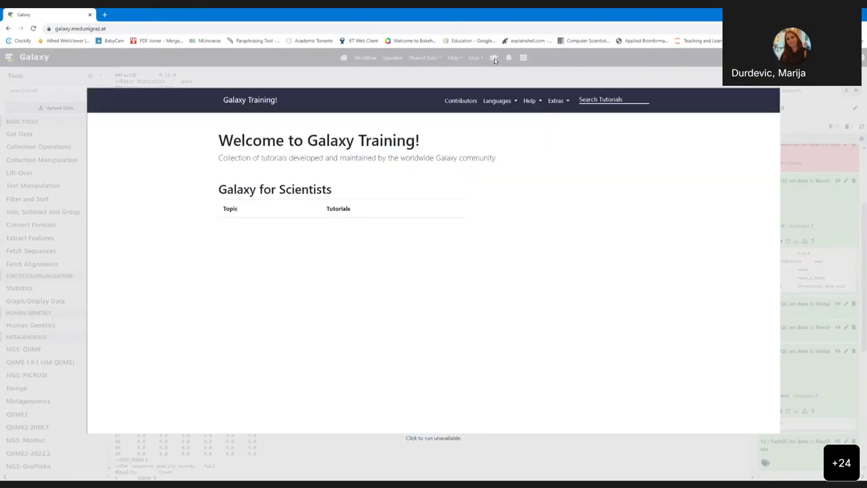
pyautogui.scroll(-5, 319, 226)
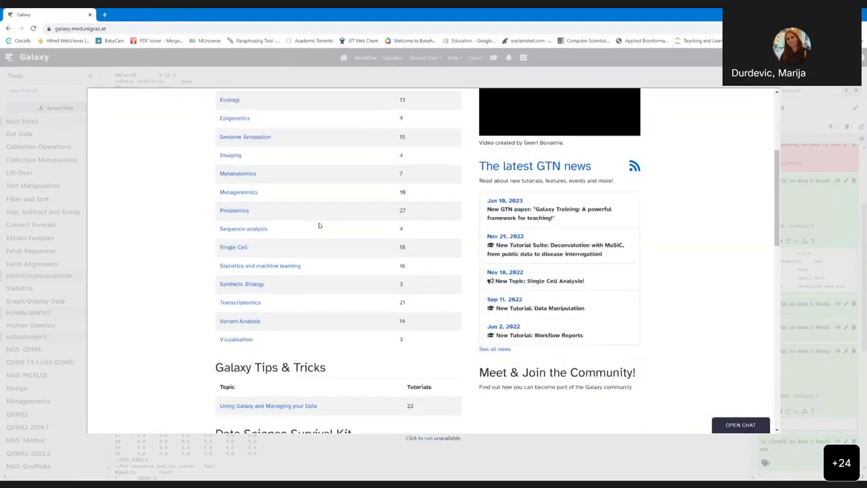
pyautogui.scroll(-2, 319, 223)
pyautogui.scroll(-3, 319, 219)
pyautogui.scroll(-3, 319, 220)
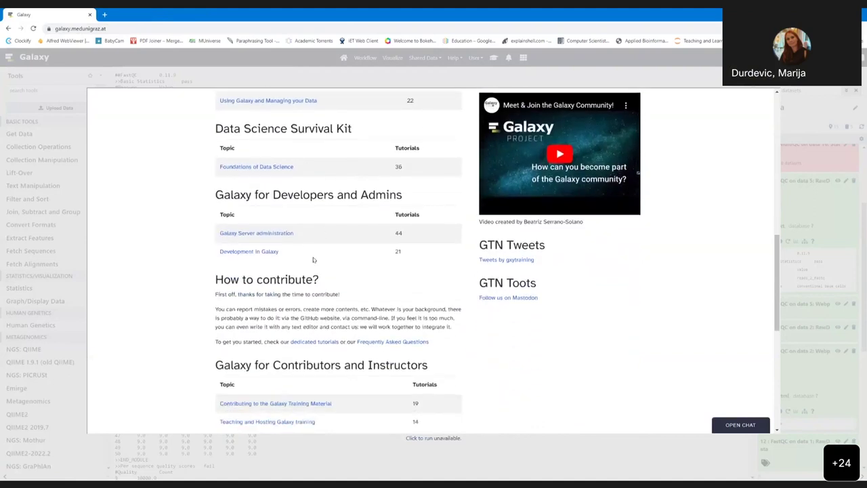
pyautogui.scroll(-3, 313, 260)
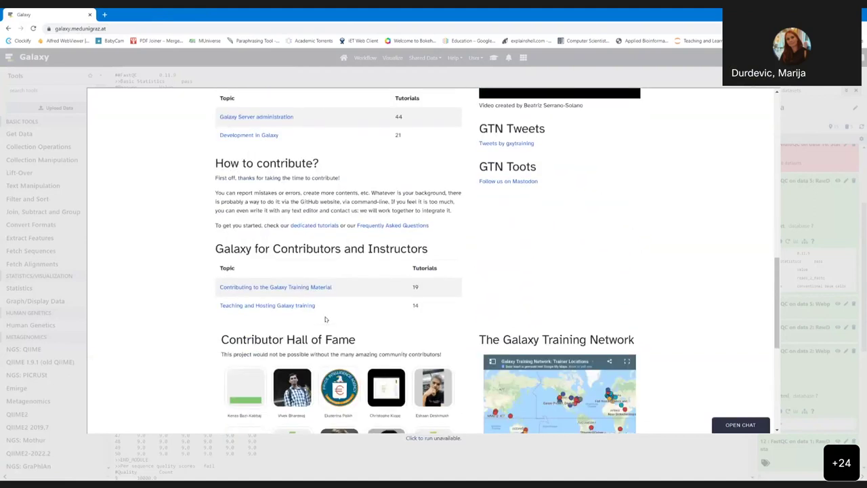
pyautogui.scroll(-4, 325, 319)
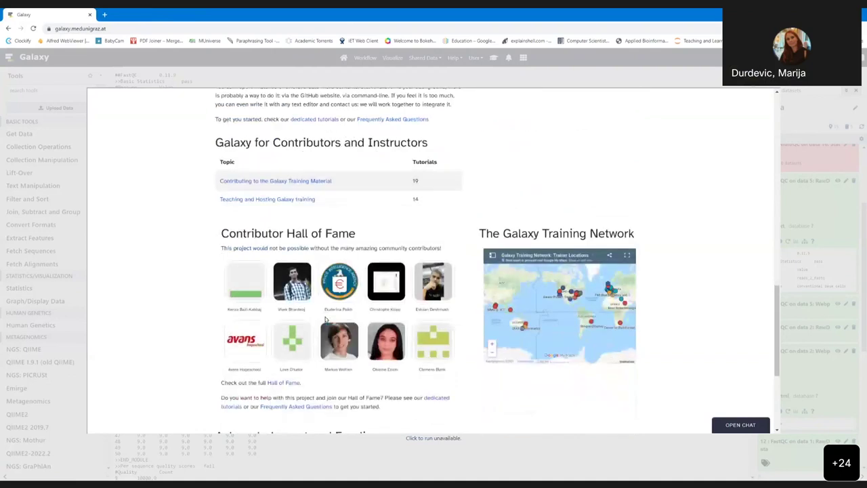
pyautogui.scroll(5, 325, 319)
pyautogui.scroll(20, 325, 320)
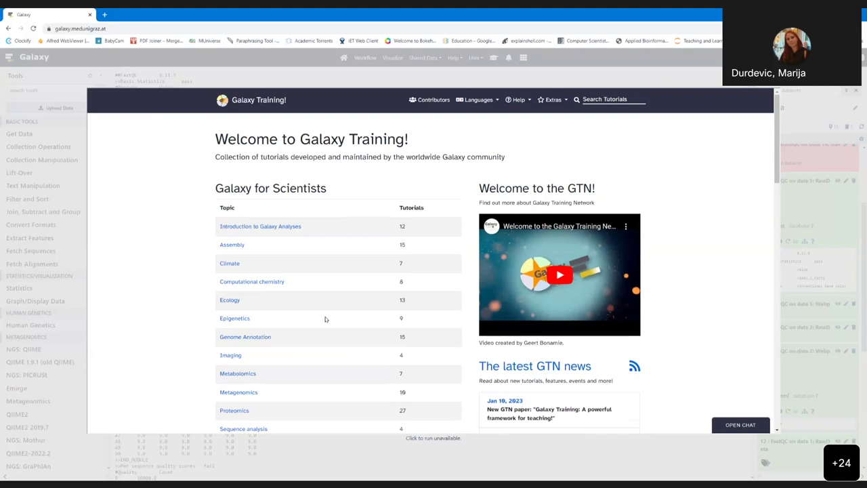
# Close the Training overlay, collapse dataset 16, and return to the top of the history
pyautogui.click(656, 456)
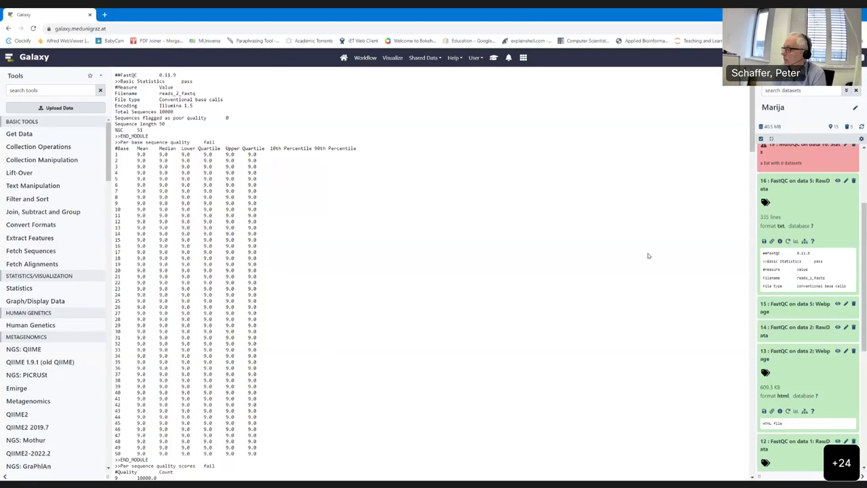
pyautogui.click(767, 188)
pyautogui.scroll(3, 770, 192)
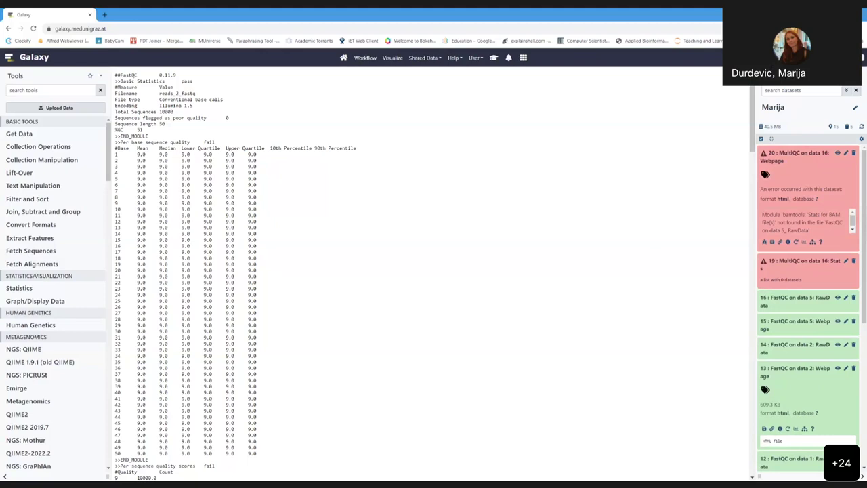
# Extract FastQC_on_data_2_Webpage.zip with 7-Zip into its own folder and open it
pyautogui.click(251, 190)
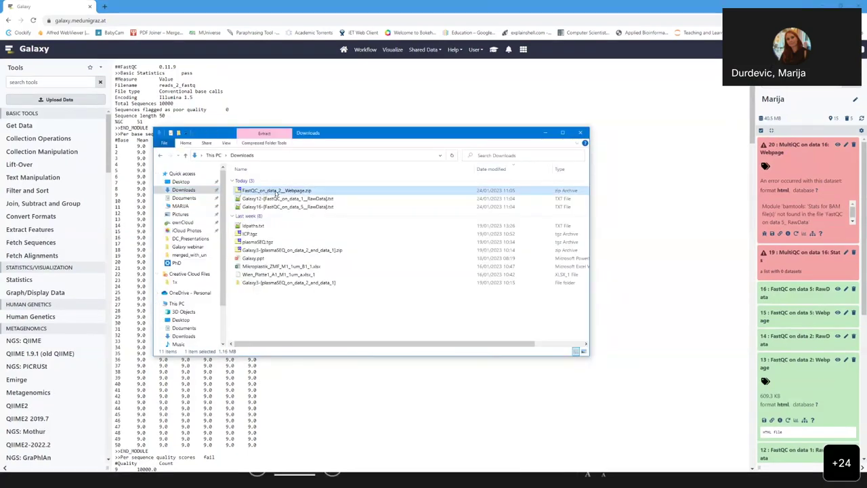
pyautogui.rightClick(275, 190)
pyautogui.press('Escape')
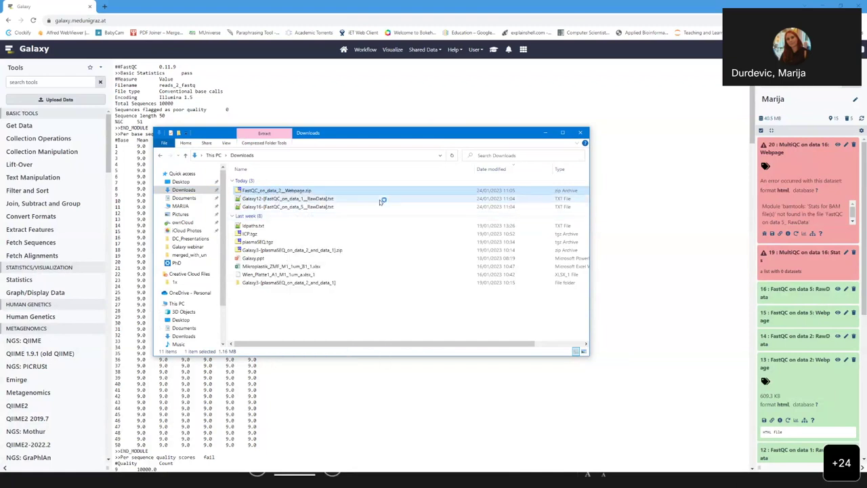
pyautogui.rightClick(293, 192)
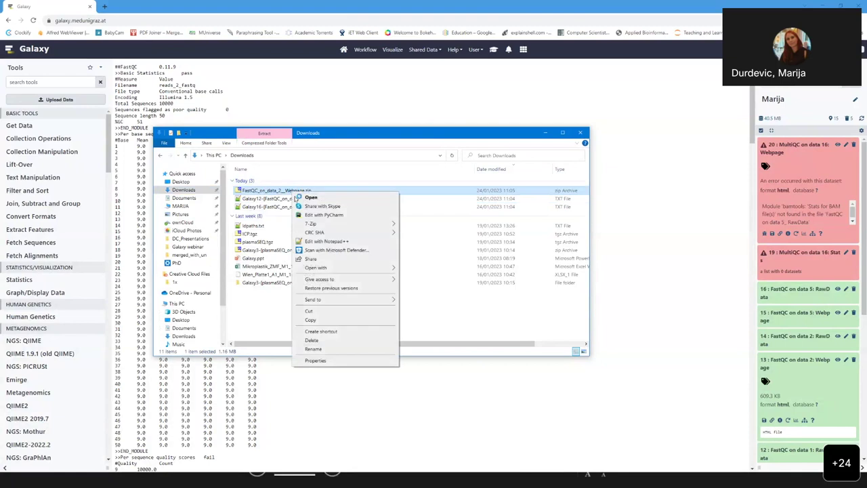
pyautogui.moveTo(315, 224)
pyautogui.click(430, 261)
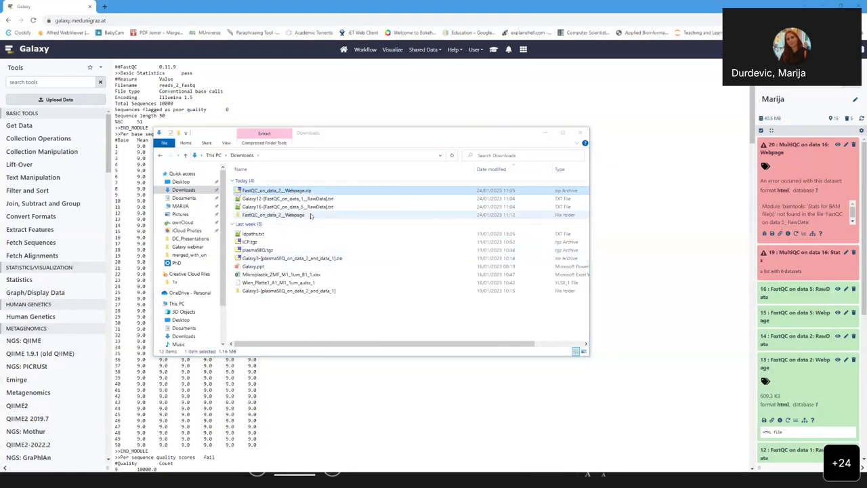
pyautogui.click(311, 216)
pyautogui.doubleClick(305, 213)
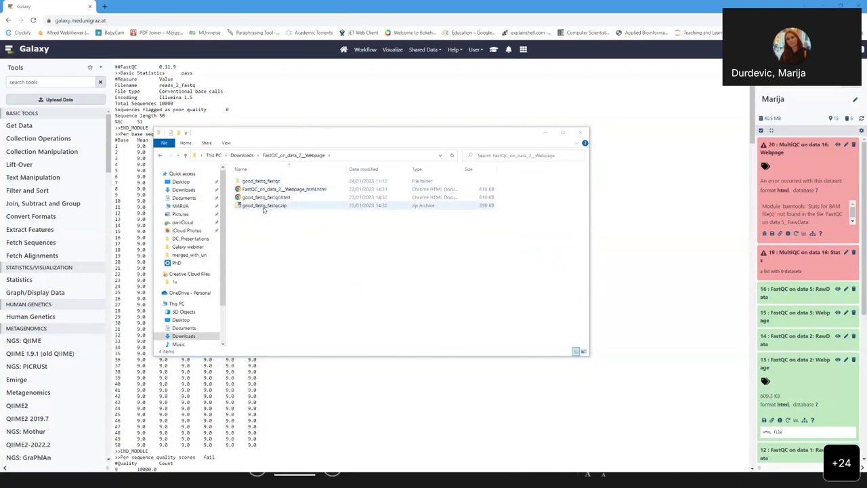
# Extract good_fastq_fastqc.zip in place, overwriting all files, and select the FastQC HTML report
pyautogui.click(264, 206)
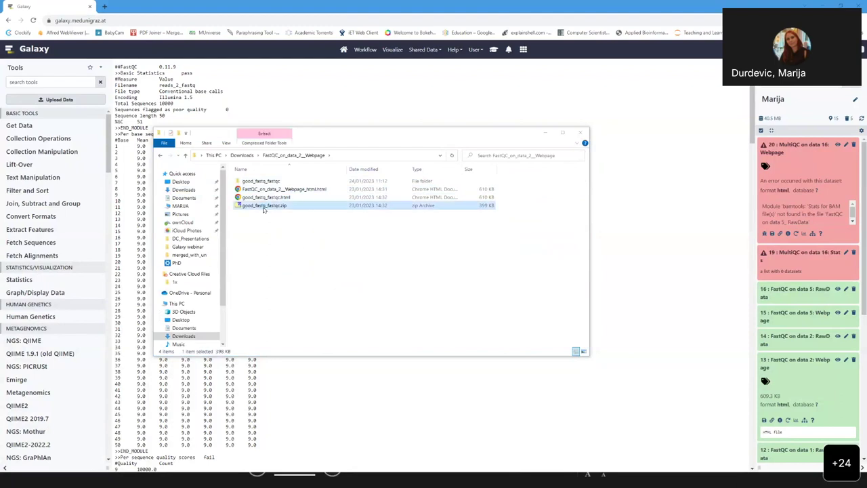
pyautogui.rightClick(264, 209)
pyautogui.moveTo(348, 240)
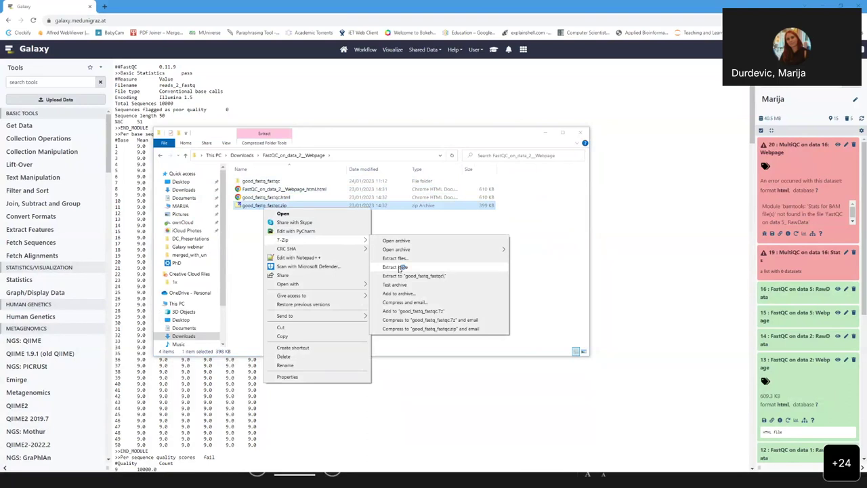
pyautogui.click(399, 269)
pyautogui.click(429, 278)
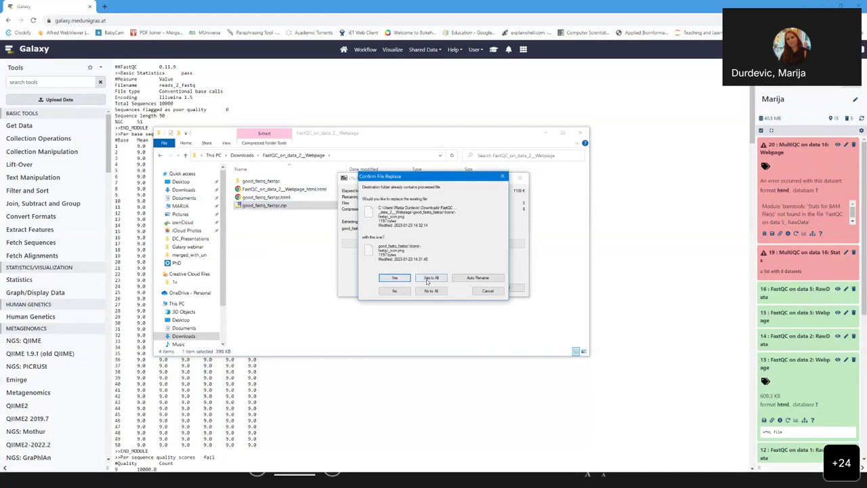
pyautogui.doubleClick(263, 181)
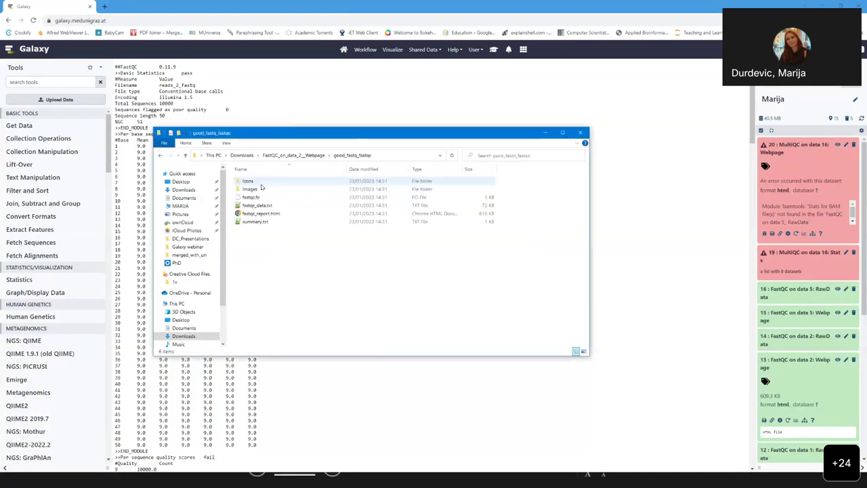
pyautogui.click(294, 155)
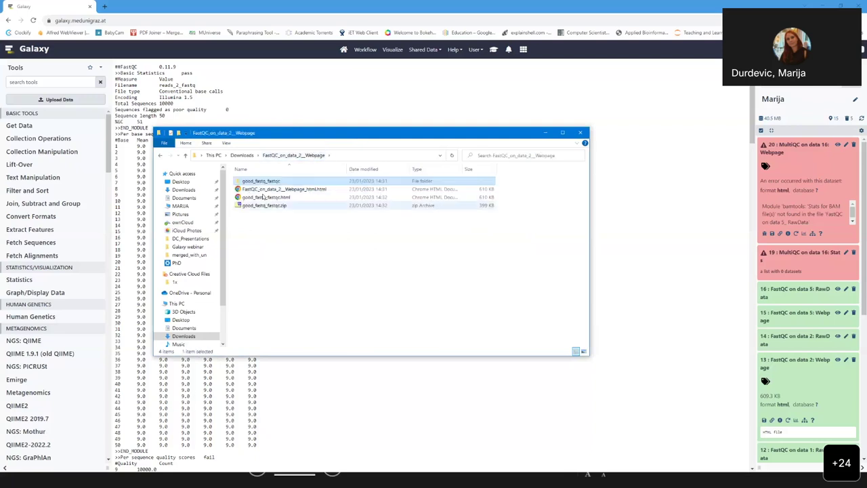
pyautogui.click(263, 189)
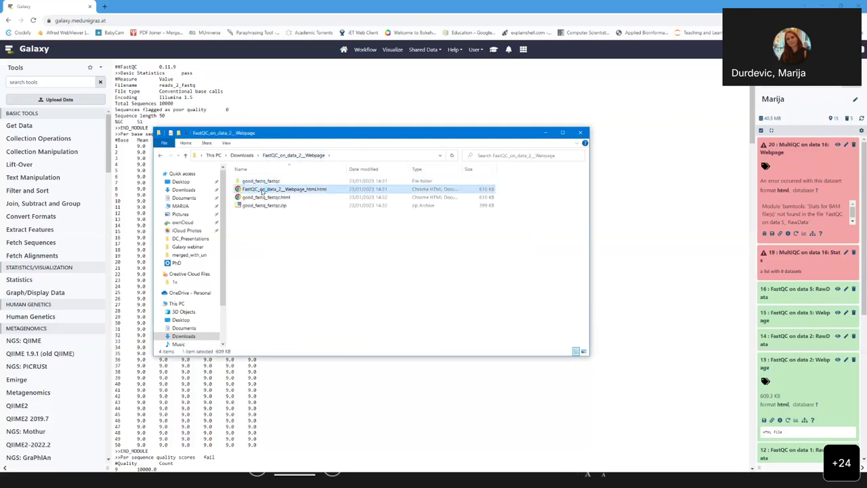
# View the good_fastq FastQC HTML report in Chrome, then return to the Galaxy tab
pyautogui.doubleClick(262, 190)
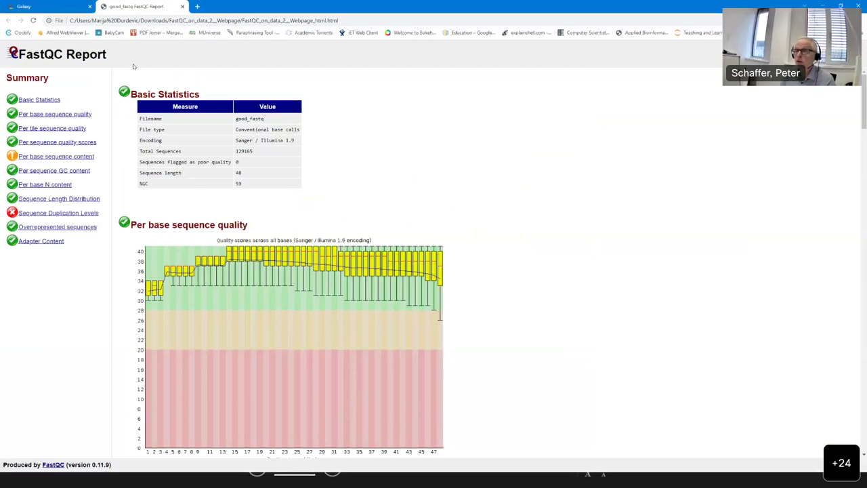
pyautogui.click(52, 3)
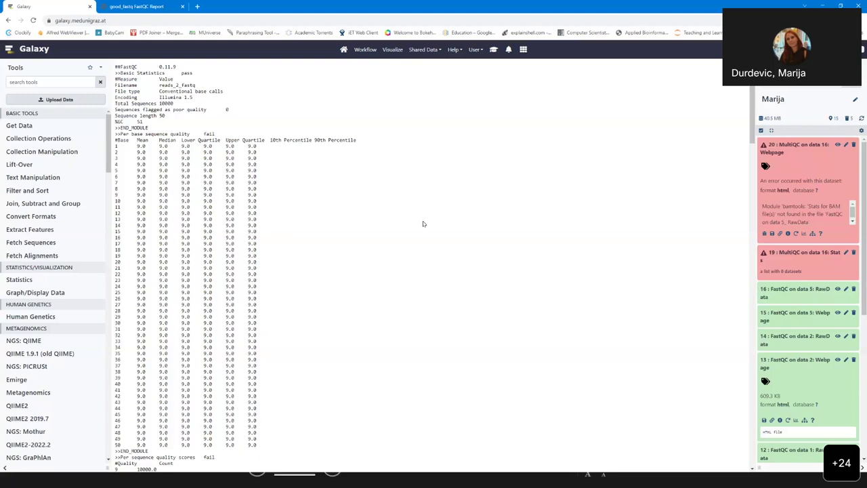
# List the saved workflows and show the Quality Checking workflow's actions
pyautogui.click(369, 57)
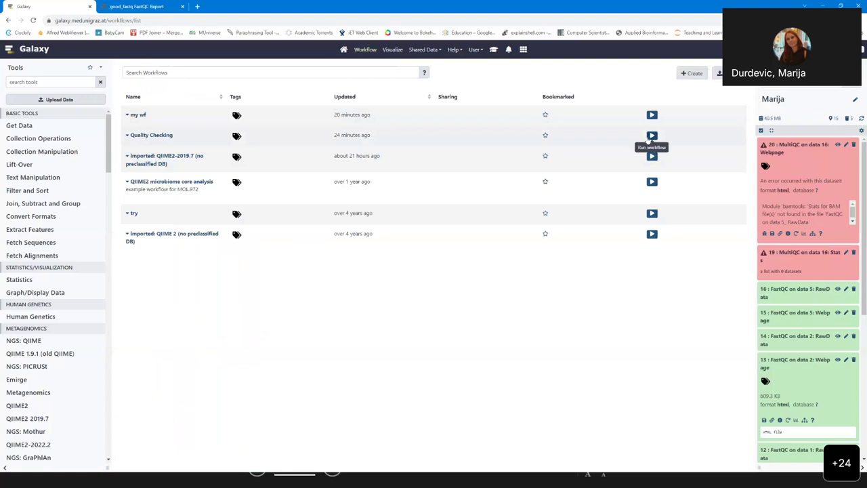
pyautogui.click(133, 135)
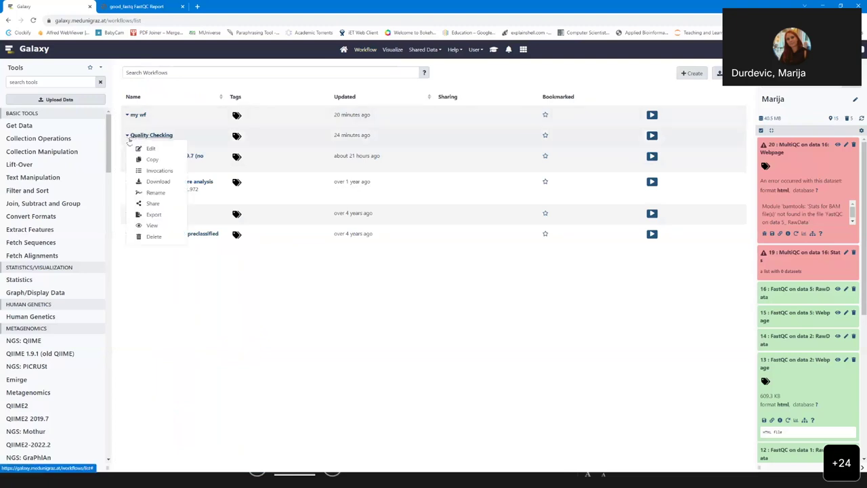
# View the Quality Checking workflow's steps down to the Step 4 MultiQC settings
pyautogui.click(151, 226)
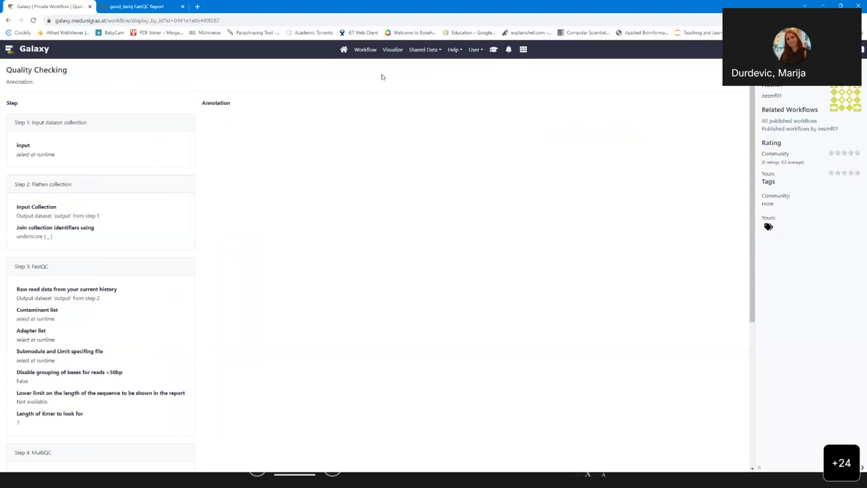
pyautogui.scroll(-5, 320, 232)
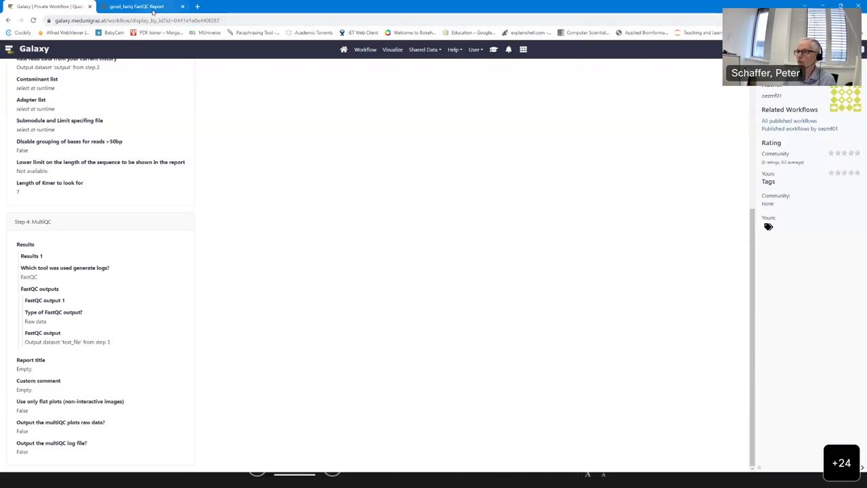
pyautogui.moveTo(153, 12)
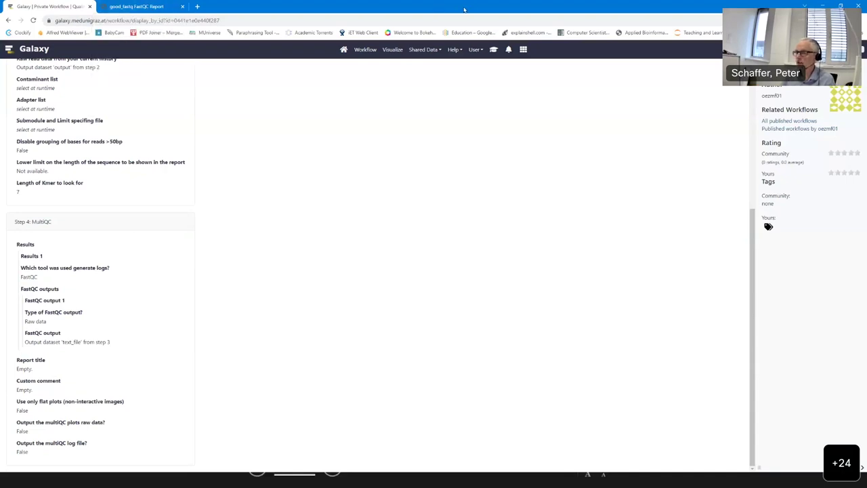